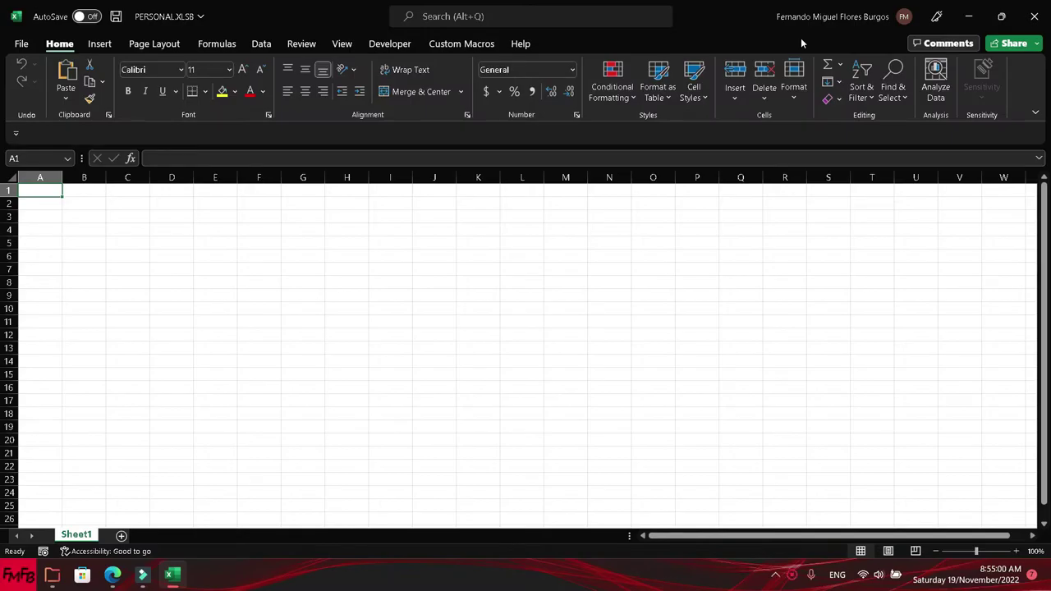
- Enter the headings Northing, Easting, Elevation and Raw Description across cells A1:D1
text(Northin)
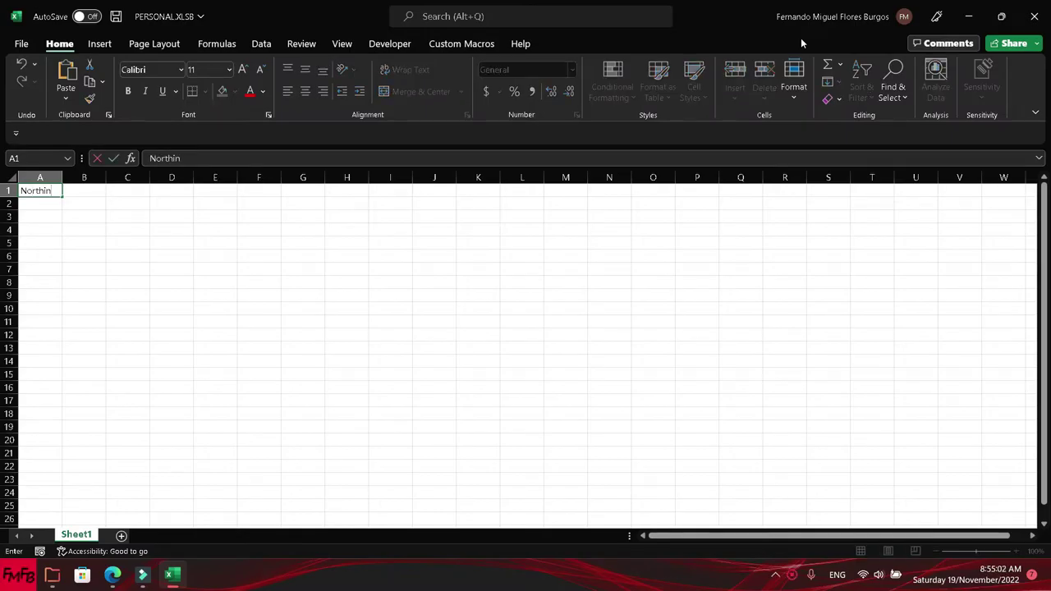
text(g)
key(Tab)
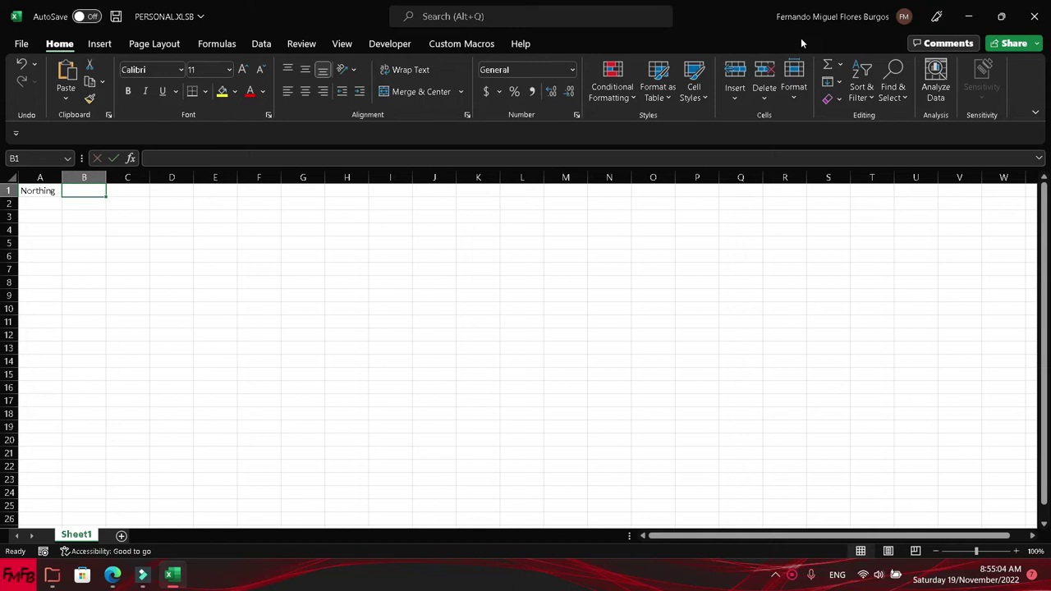
text(Easting)
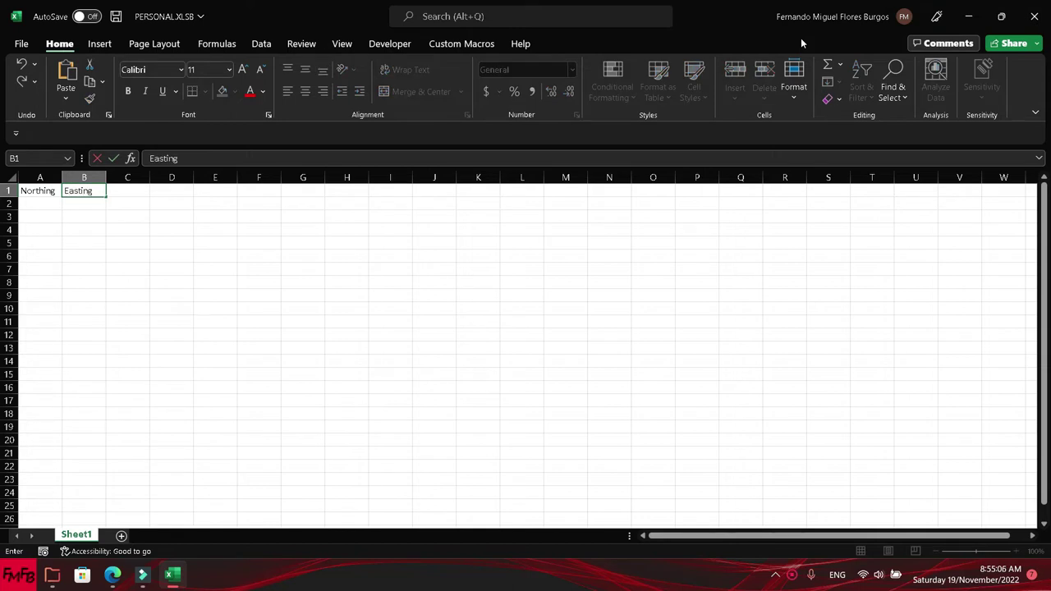
key(Tab)
text(Elevation)
key(Tab)
text(Raw d)
key(BackSpace)
text(Description)
key(Return)
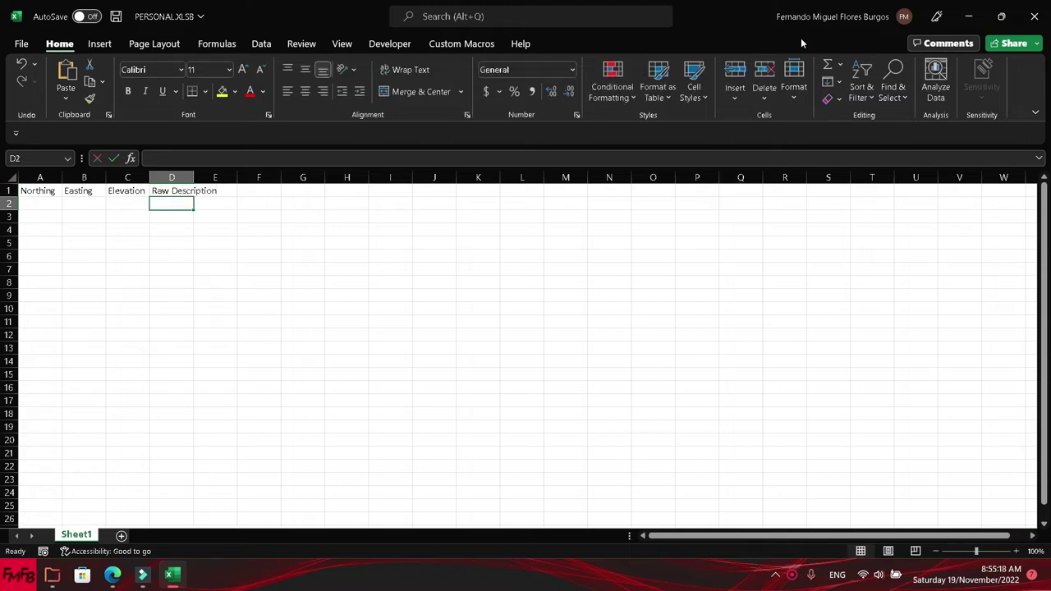
key(Left)
key(Left)
key(Left)
- Enter the first point row 10000, 10000, 960 in A2:C2
text(1000)
key(Tab)
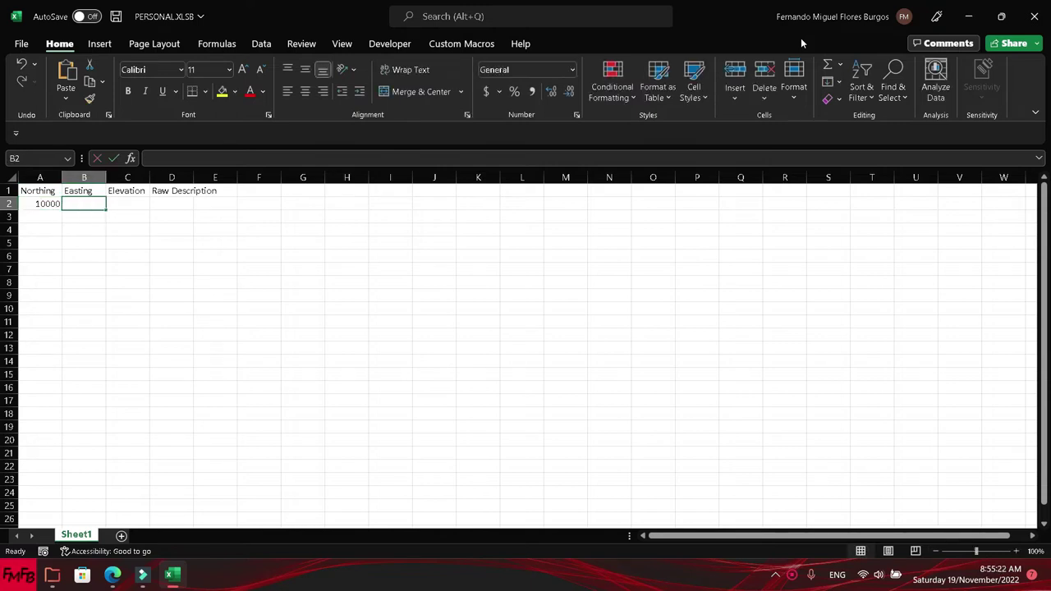
text(10000)
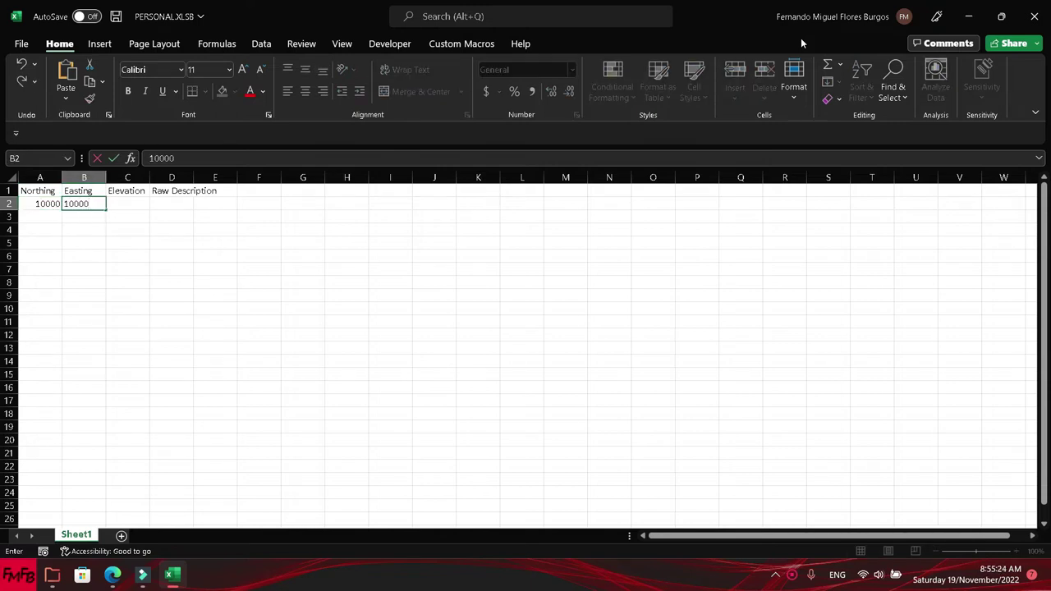
key(Tab)
text(960)
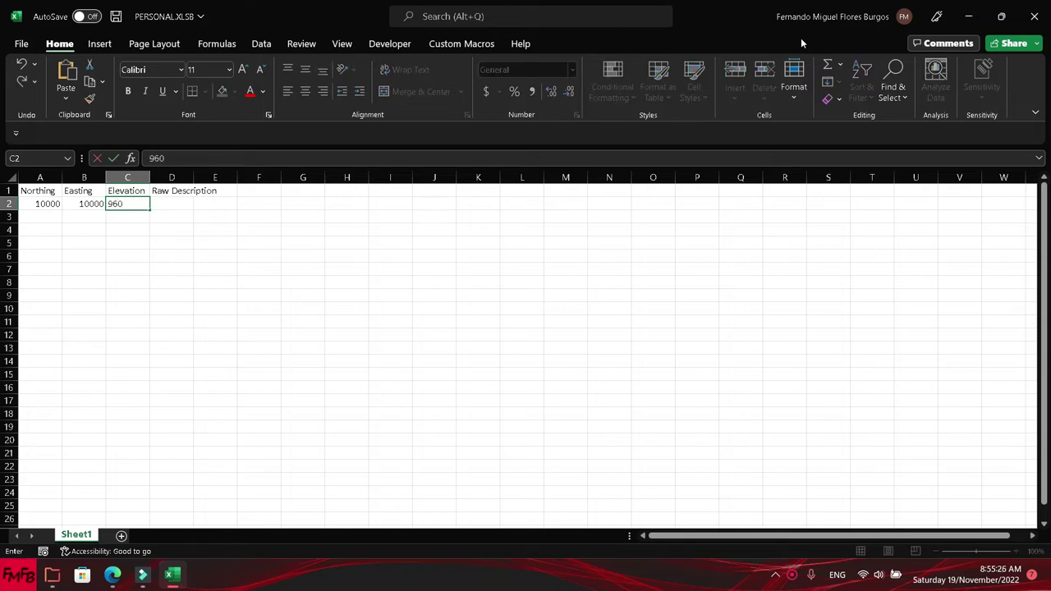
key(Tab)
key(Down)
key(Left)
key(Left)
key(Left)
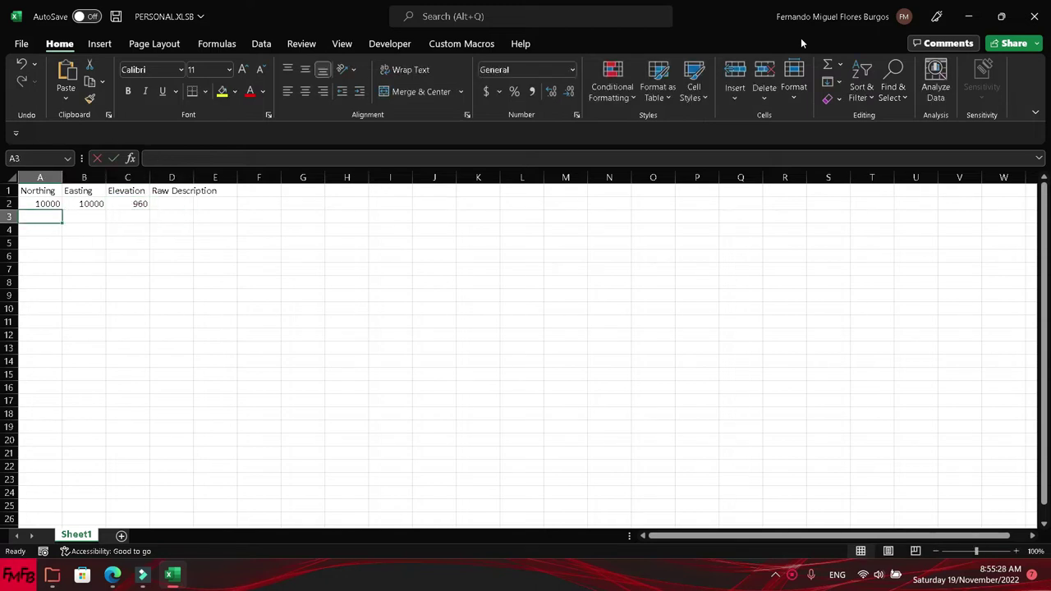
- Enter the second point row 9960, 9000, 950 with description Tree in row 3
text(9000)
key(BackSpace)
key(BackSpace)
key(BackSpace)
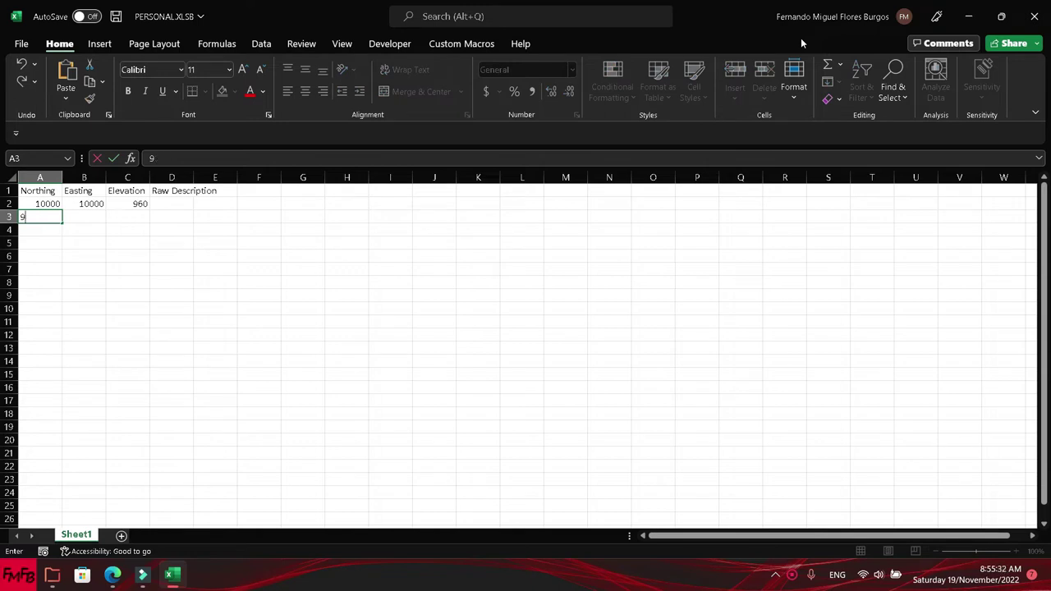
text(900)
key(BackSpace)
text(60)
key(Tab)
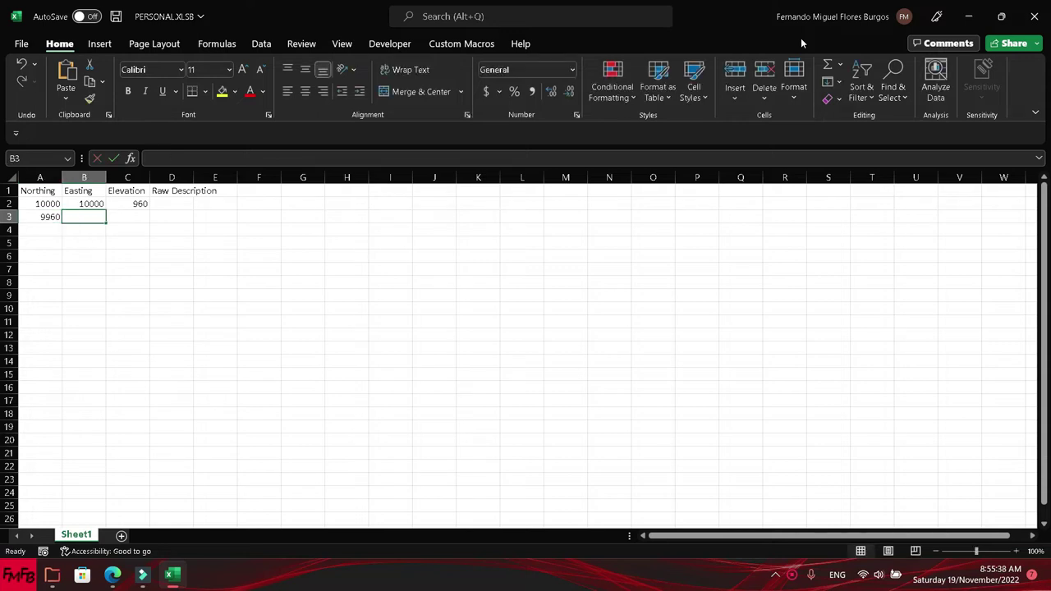
text(9000)
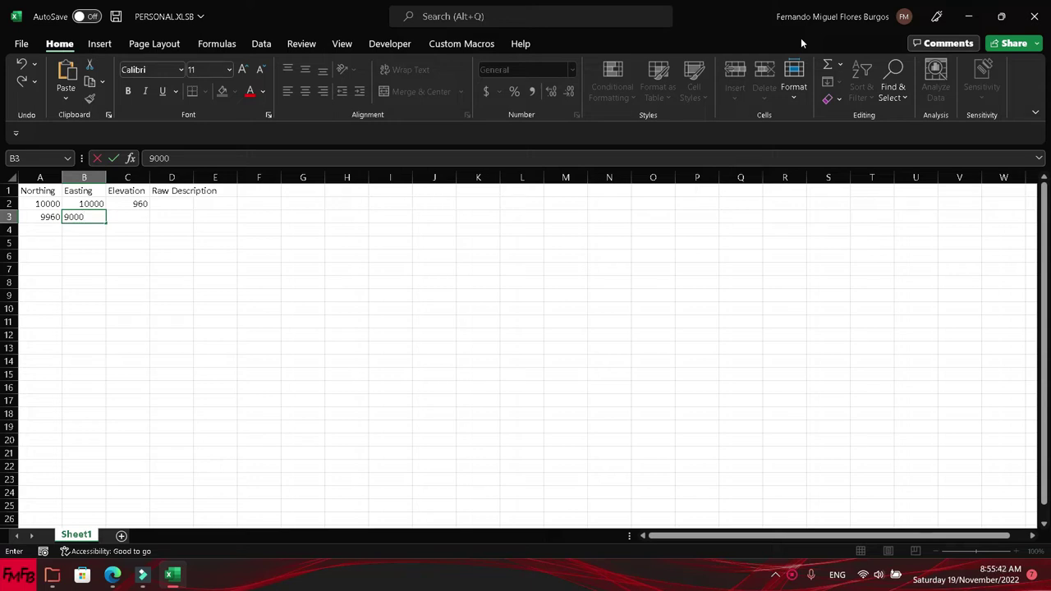
key(Tab)
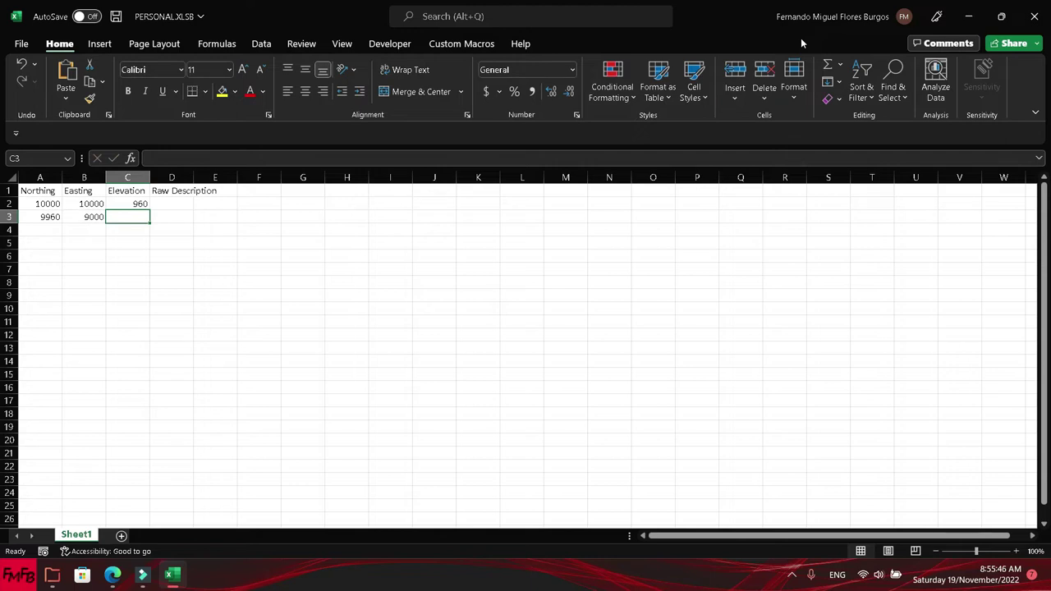
text(950)
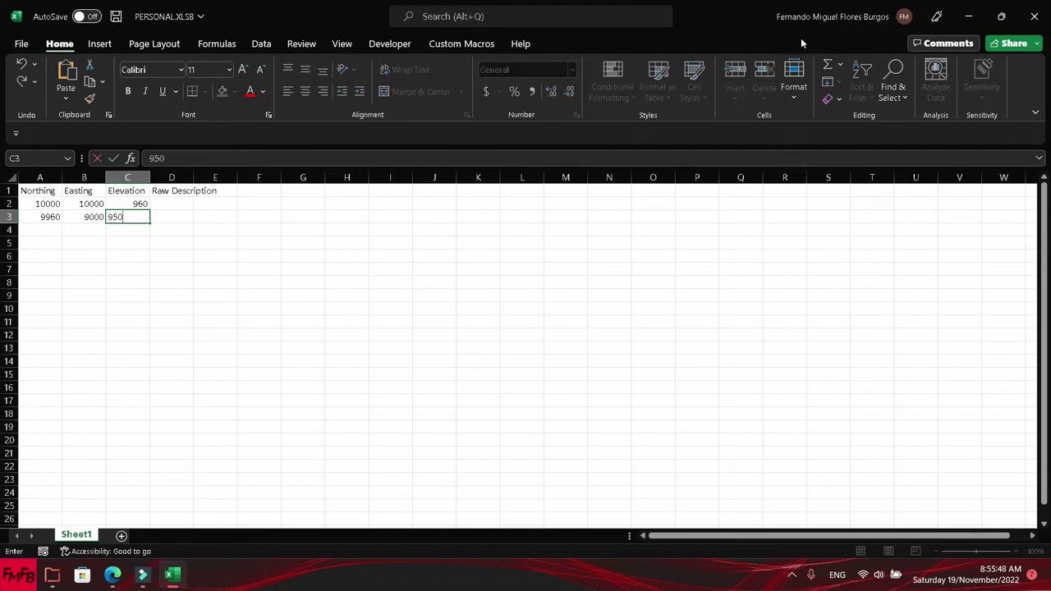
key(Return)
key(Left)
key(Left)
key(Up)
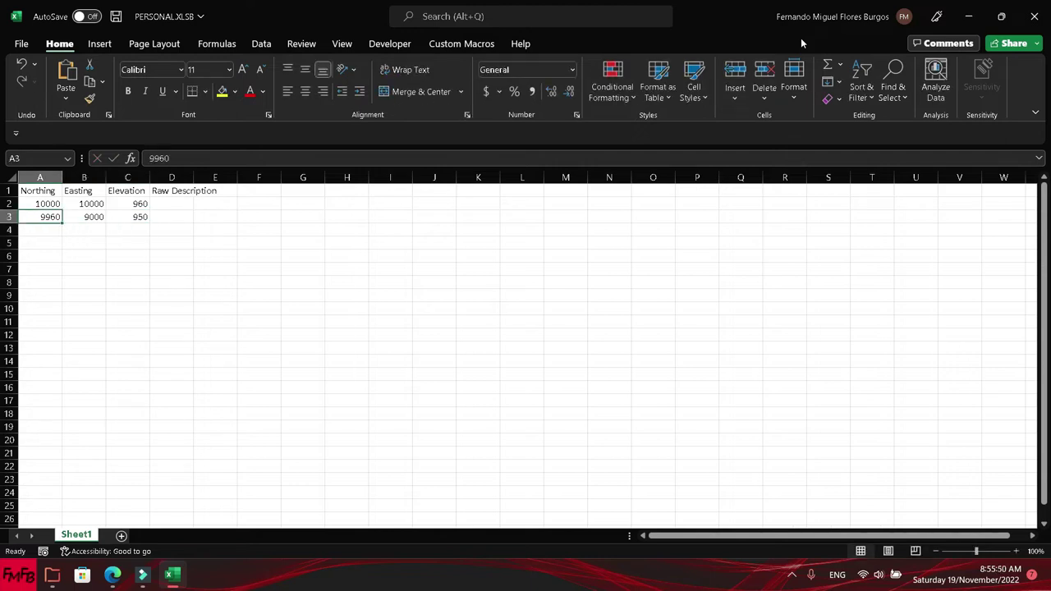
key(ctrl+Right)
key(Right)
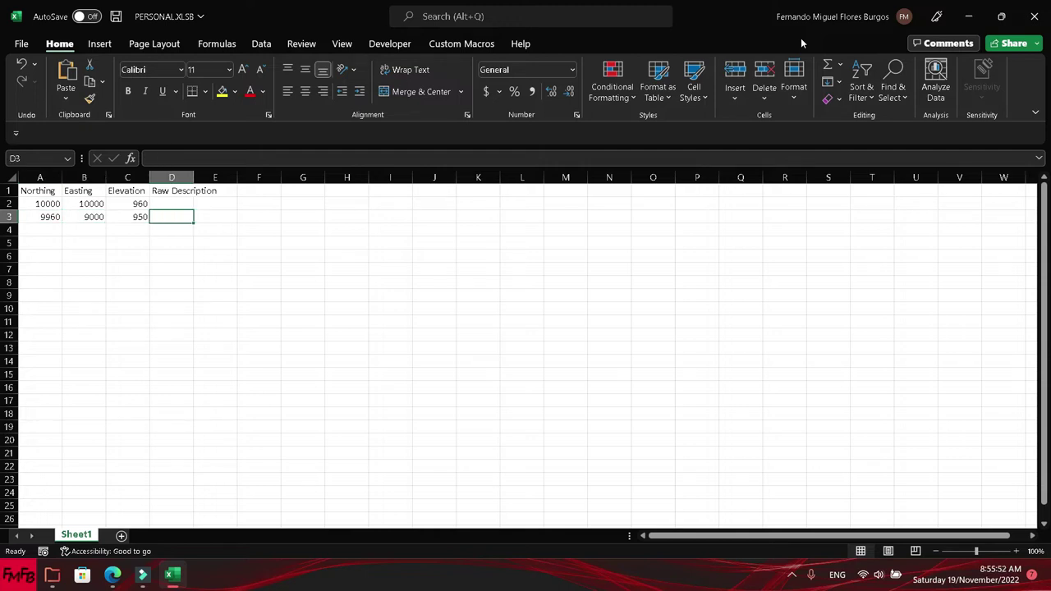
text(T)
text(ree)
key(Return)
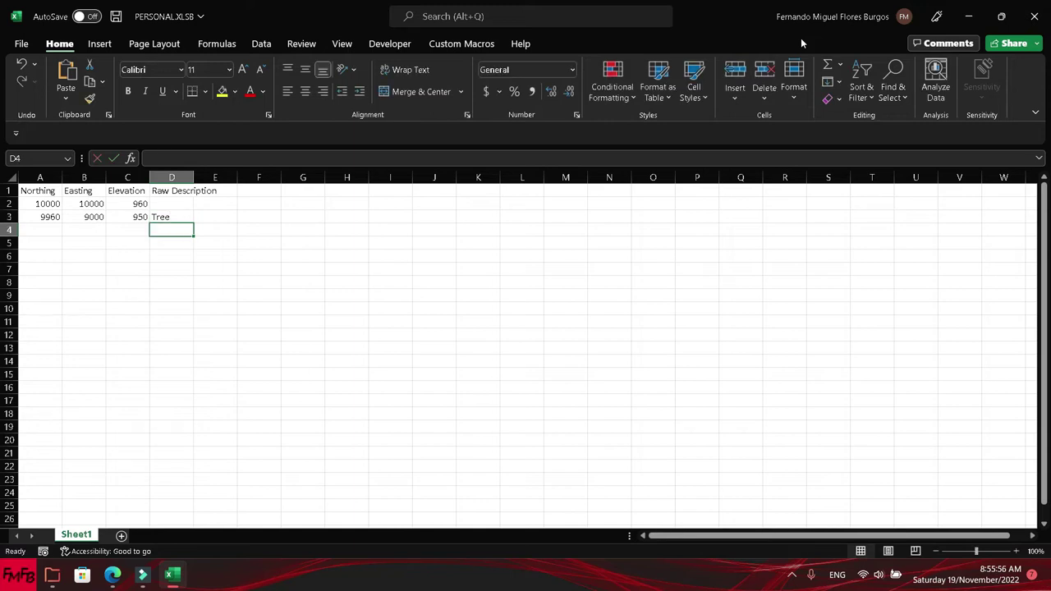
key(Left)
key(Left)
key(Left)
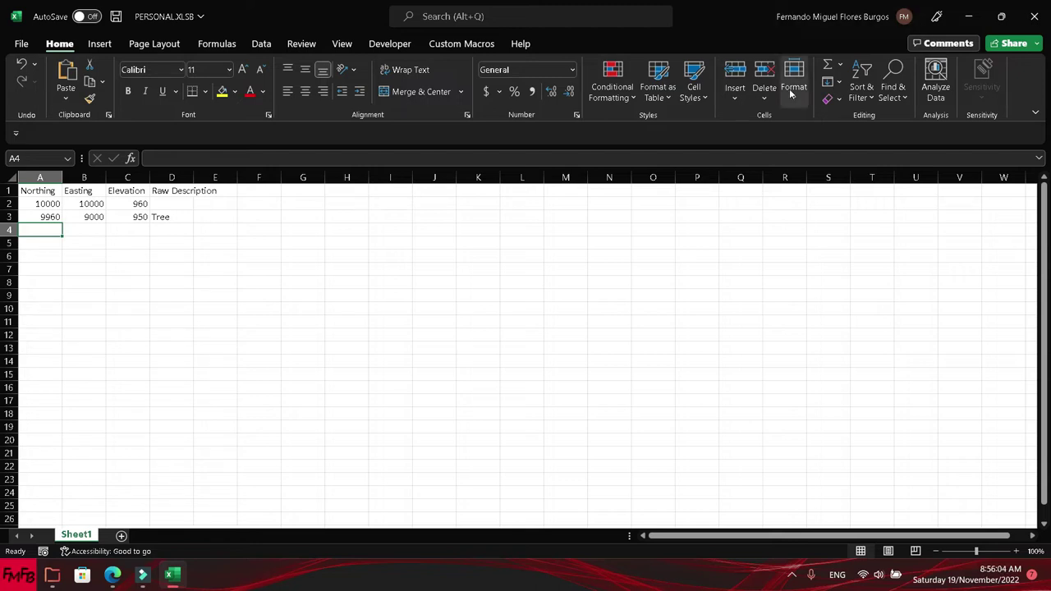
- Save the workbook and copy the table A1:D3
key(ctrl+s)
key(Up)
key(Up)
key(Up)
key(ctrl+shift+Down)
key(ctrl+shift+Right)
key(ctrl+c)
- Paste the table into a new blank workbook, Book1
key(ctrl+n)
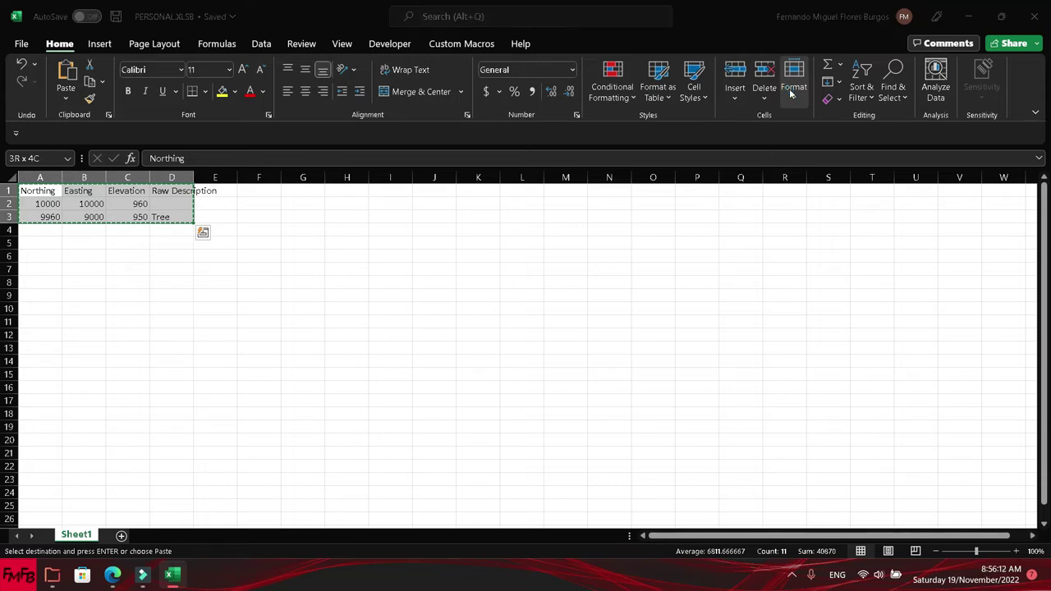
key(ctrl+v)
click(793, 87)
key(alt+Tab)
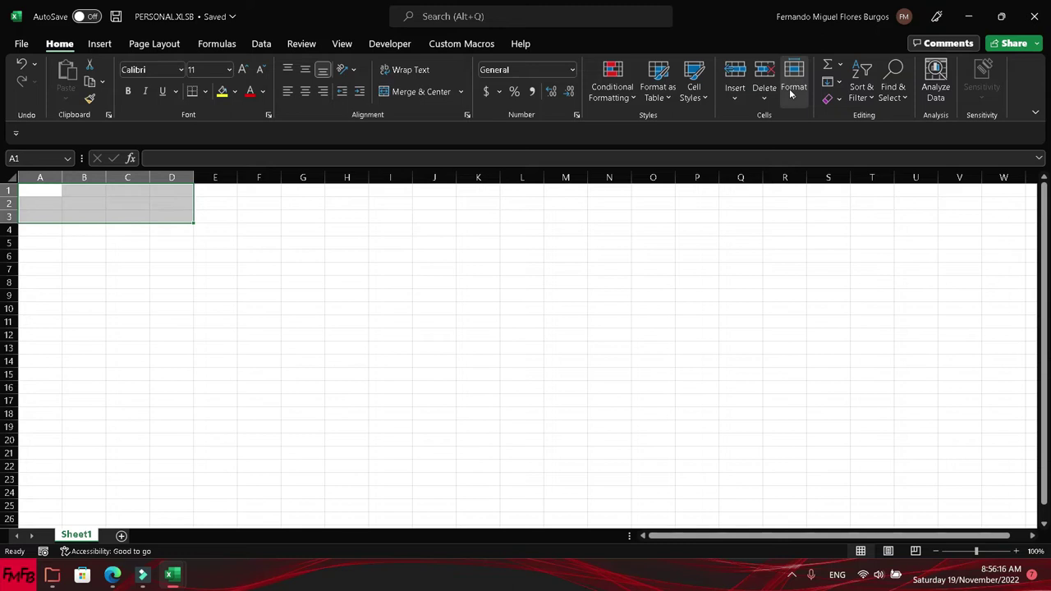
key(alt+Tab)
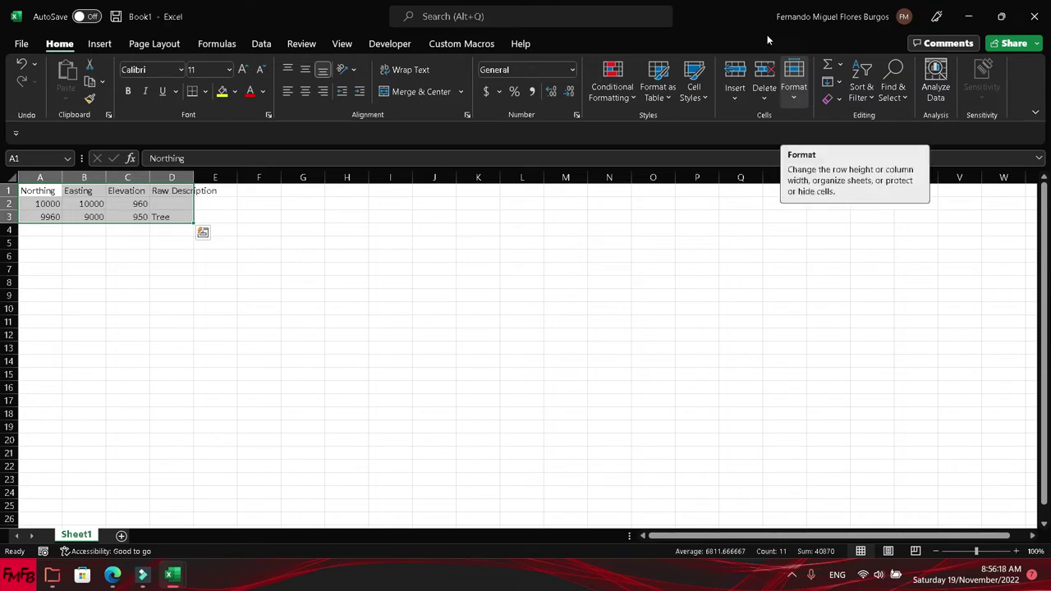
- Save Book1 as Book1.csv, CSV UTF-8 (Comma delimited), on the D: Files drive
click(21, 44)
click(41, 224)
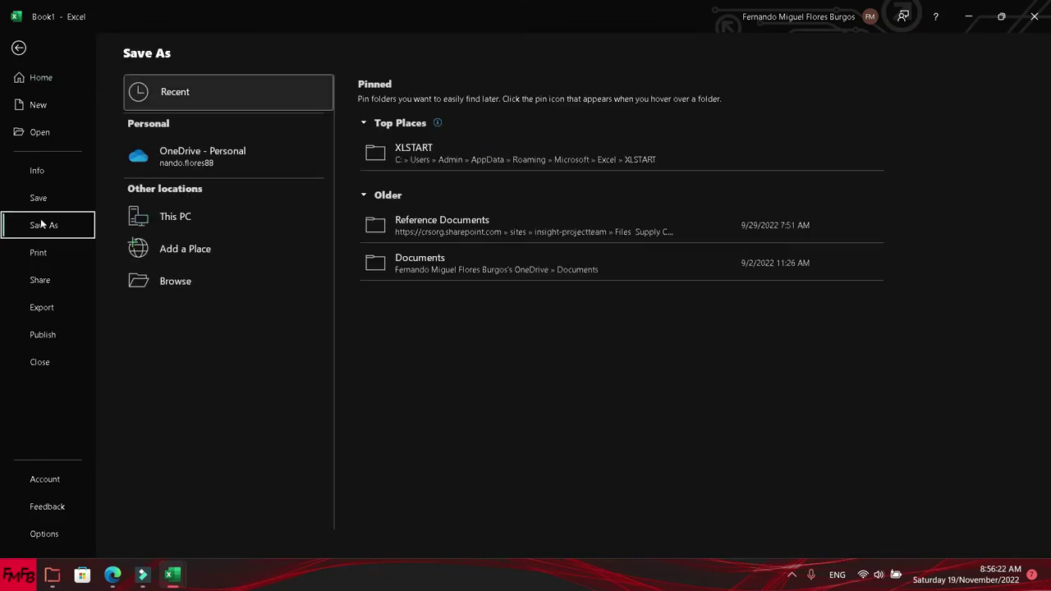
click(234, 276)
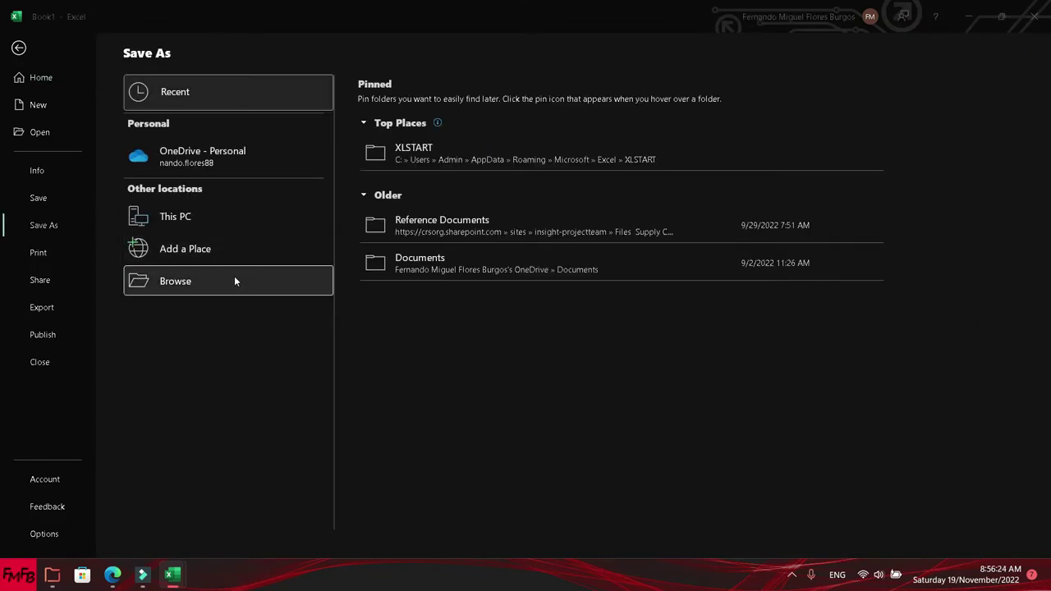
click(512, 247)
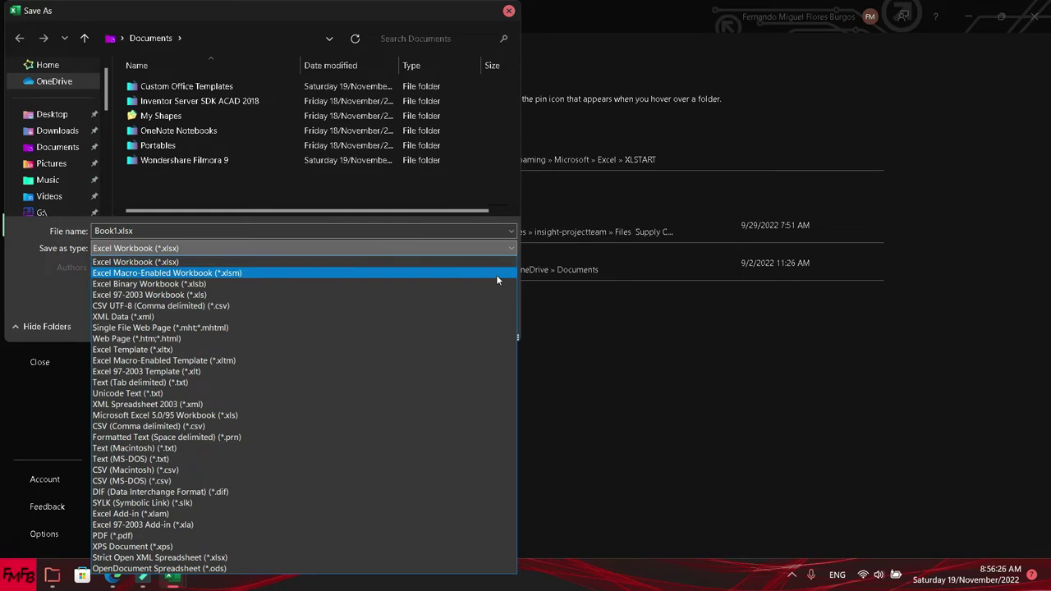
click(482, 305)
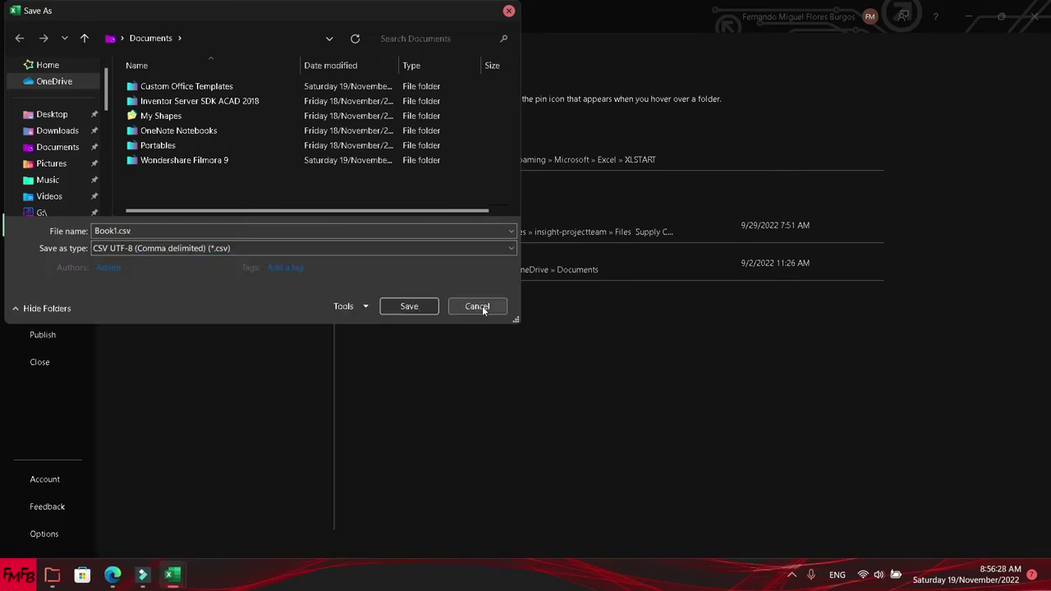
drag(103, 101, 110, 232)
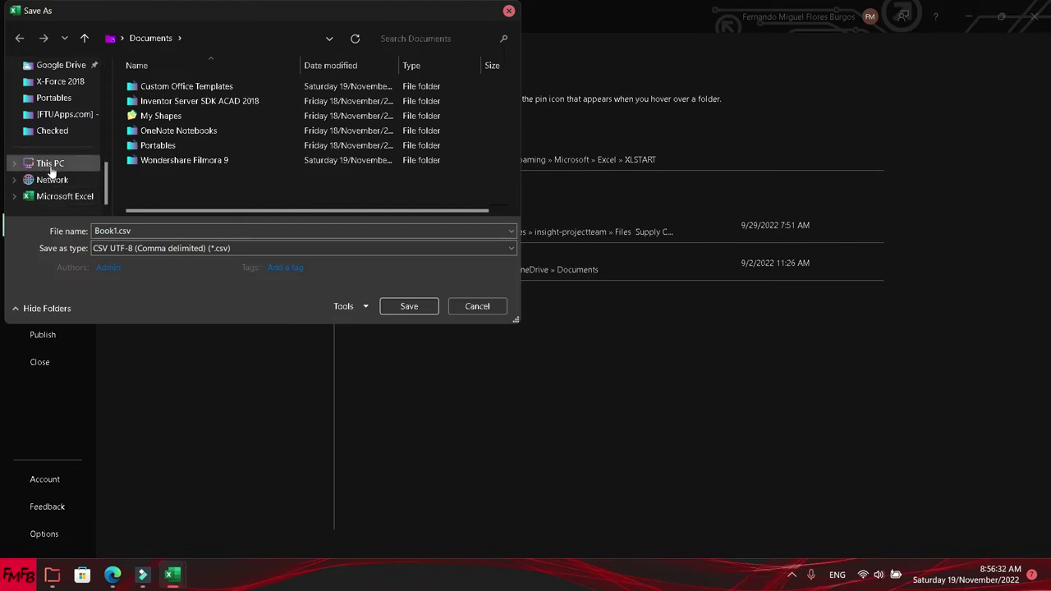
click(50, 166)
click(315, 102)
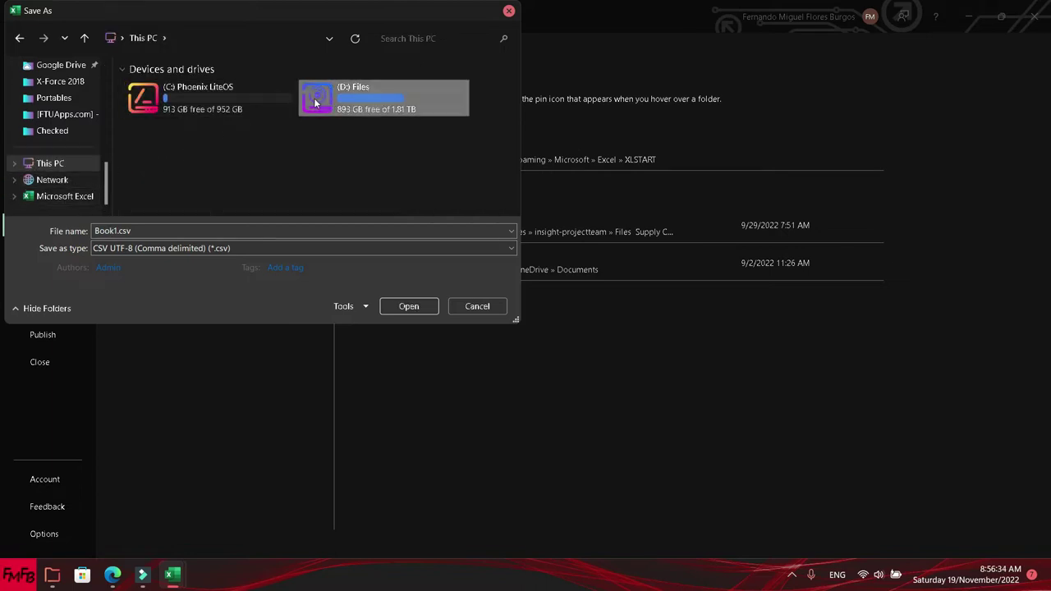
double_click(314, 99)
click(384, 273)
click(402, 306)
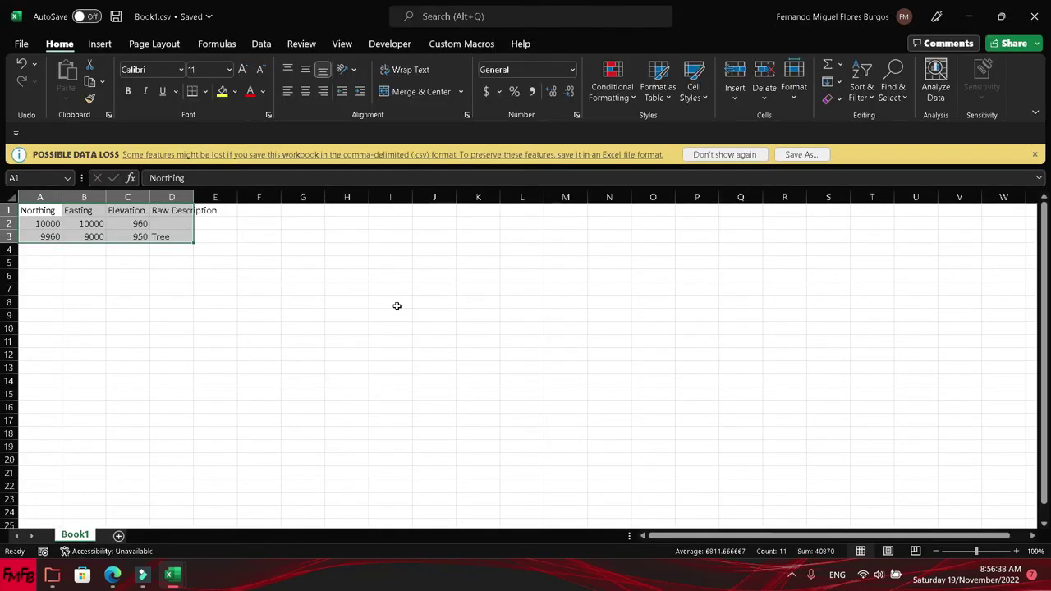
- Launch Civil 3D 2018 Metric from the Start menu and close Book1.csv in Excel
click(18, 575)
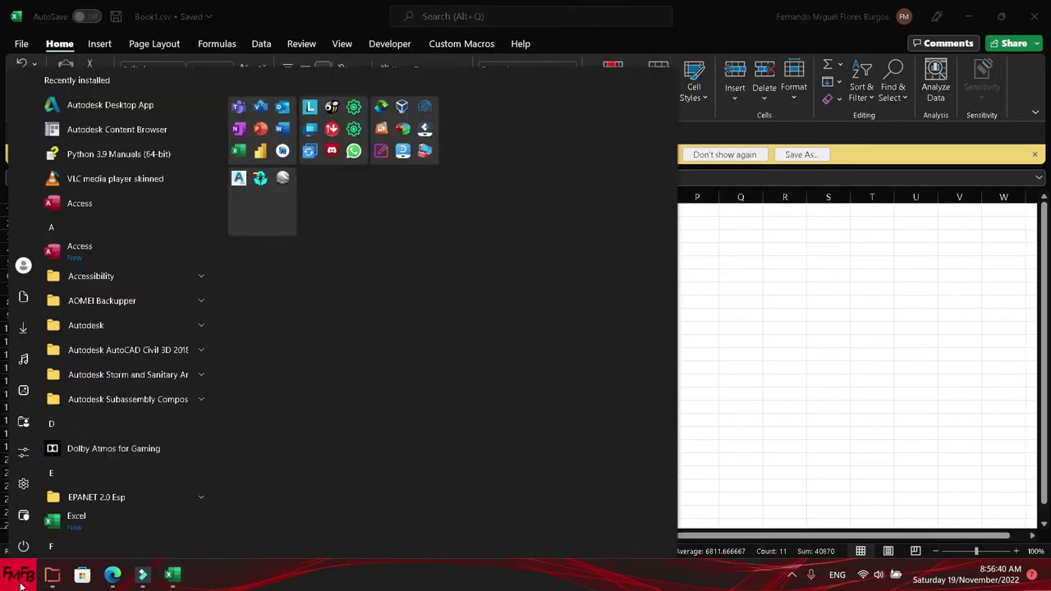
click(262, 186)
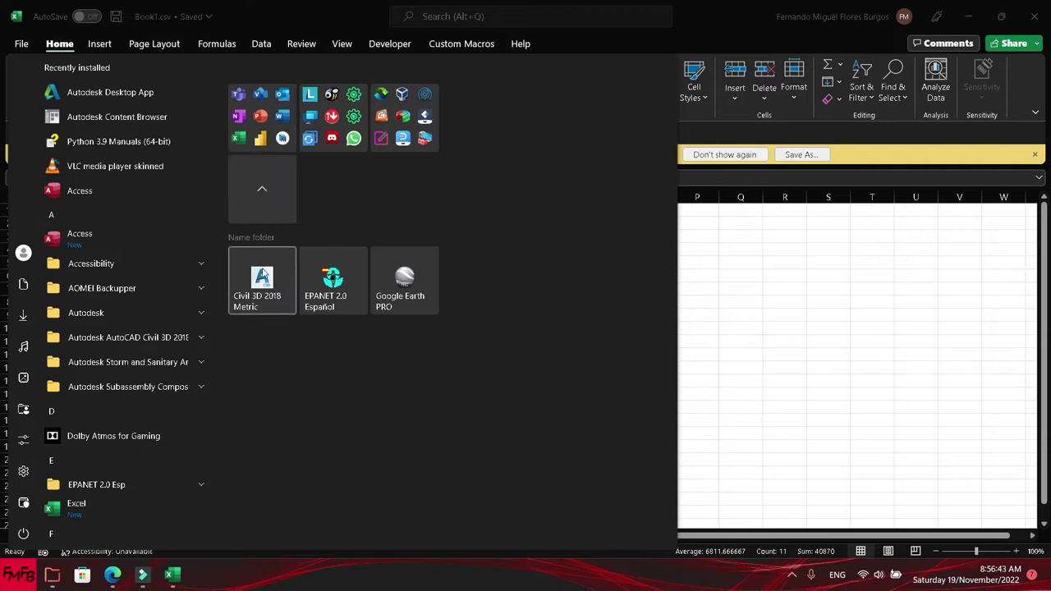
click(264, 272)
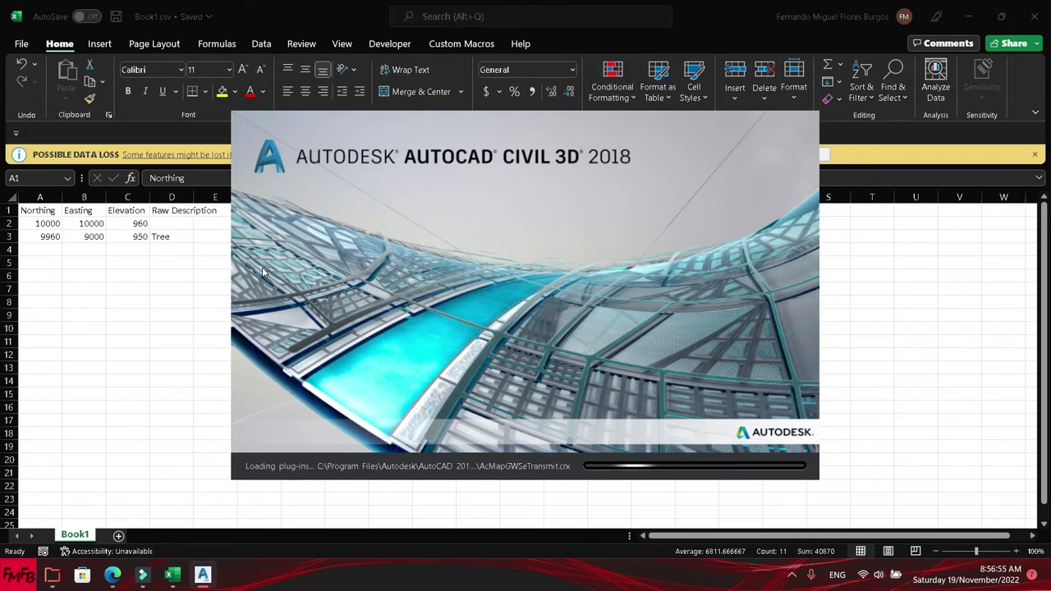
key(ctrl+w)
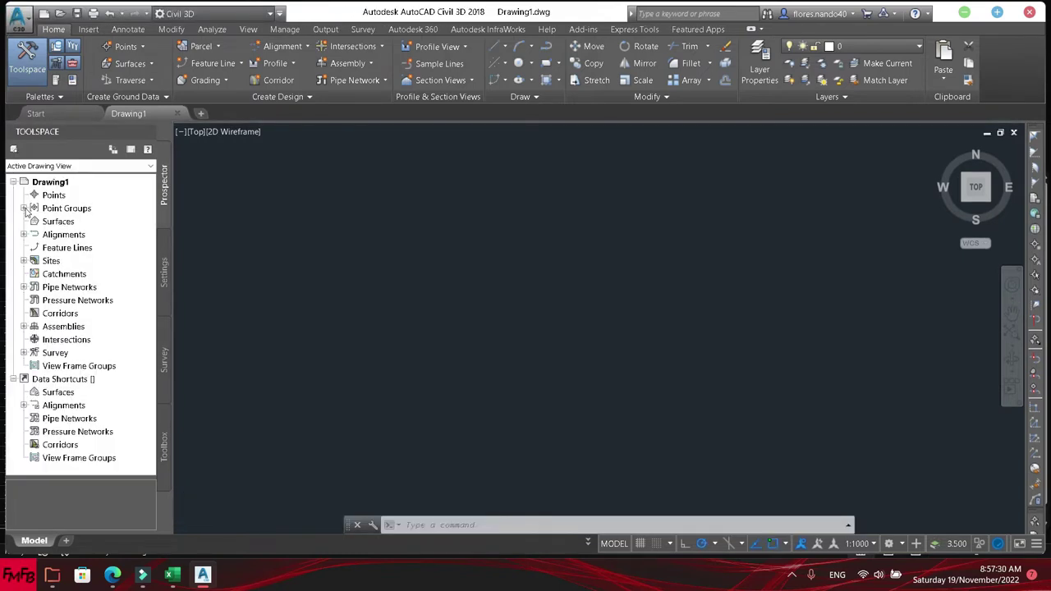
- Create a new point group in Prospector and start a new point style for it
click(24, 209)
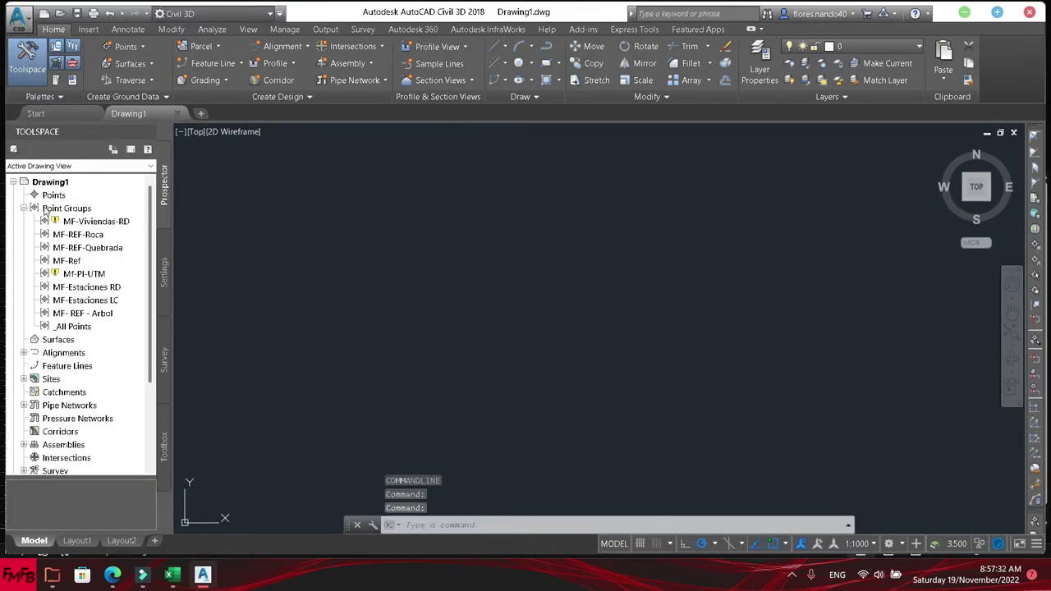
right_click(50, 209)
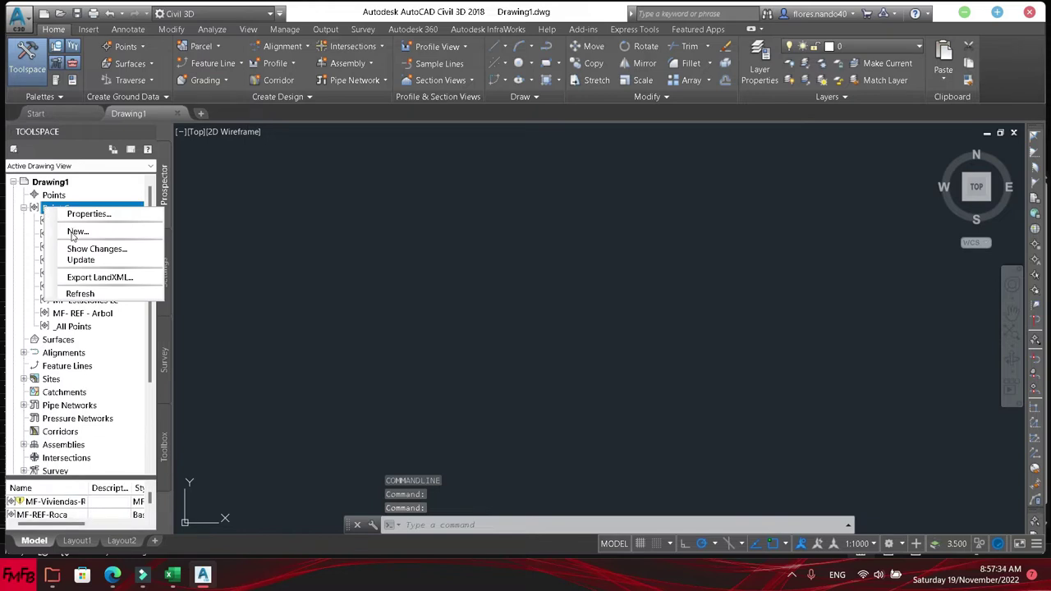
click(76, 233)
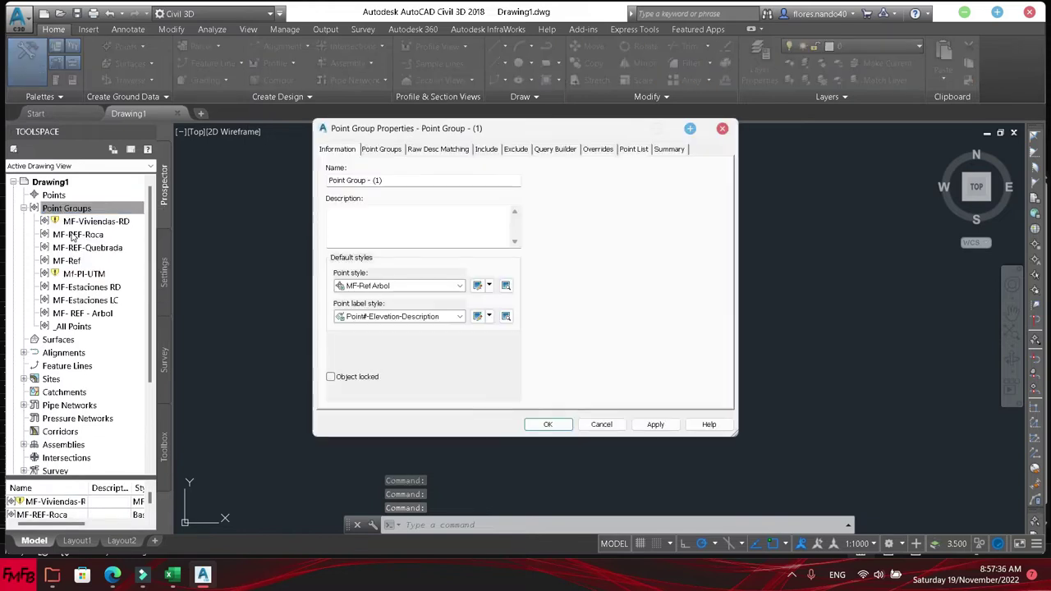
click(489, 287)
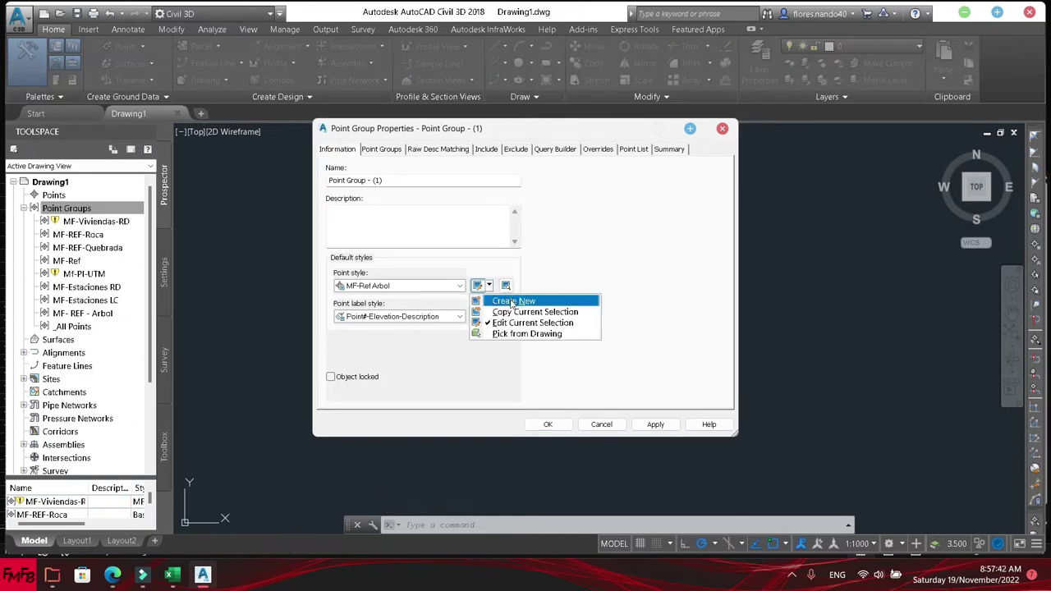
click(512, 302)
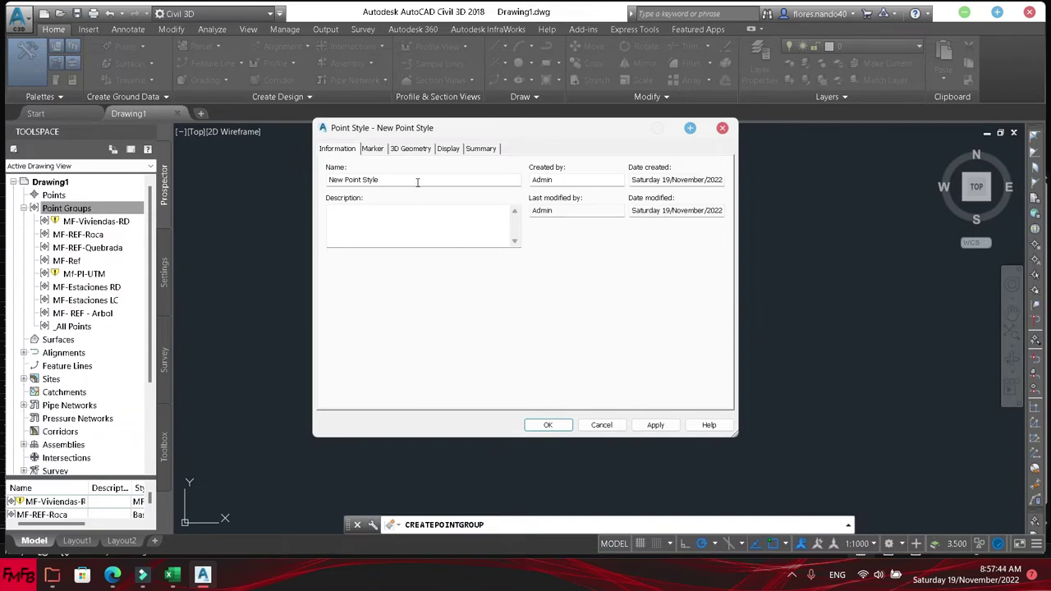
- Name the new point style Arbol after 'Tree' is rejected as a duplicate
triple_click(417, 182)
text(Tree)
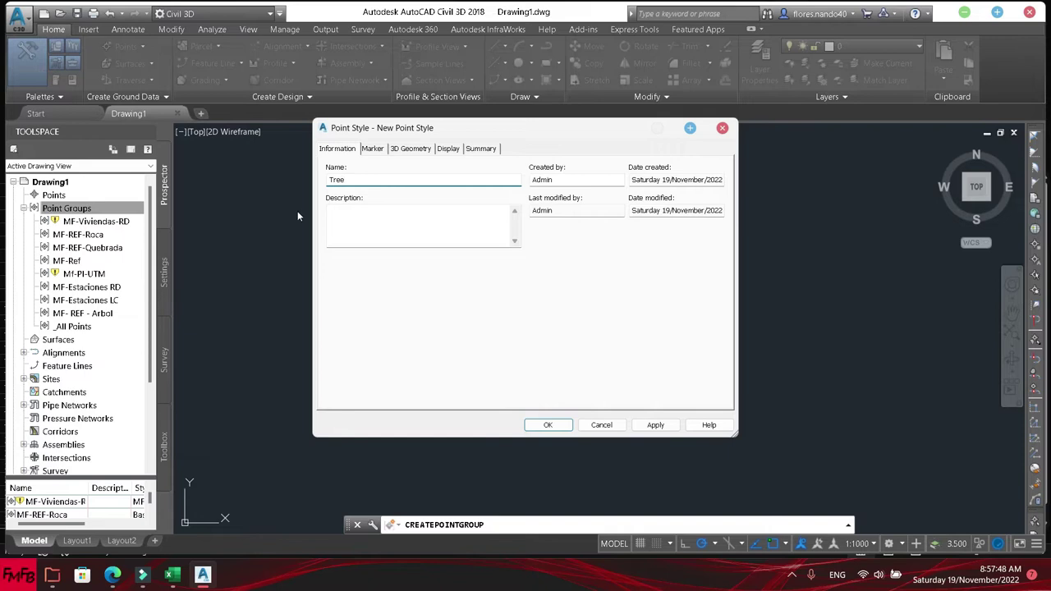
click(373, 149)
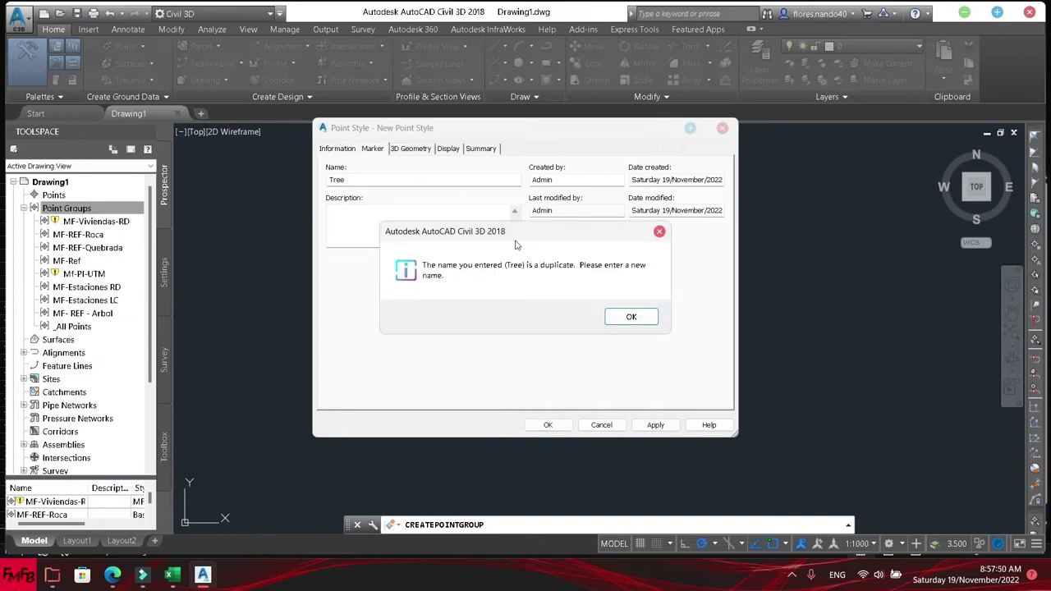
click(631, 316)
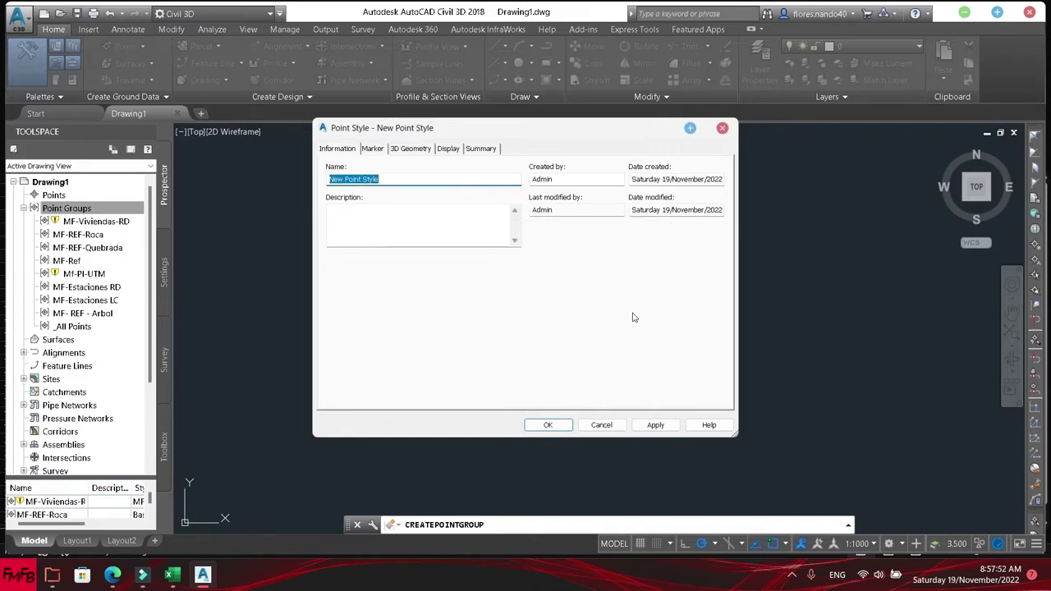
text(Arbol)
- Set the Arbol marker to the AutoCAD block symbol Tree 6
click(372, 150)
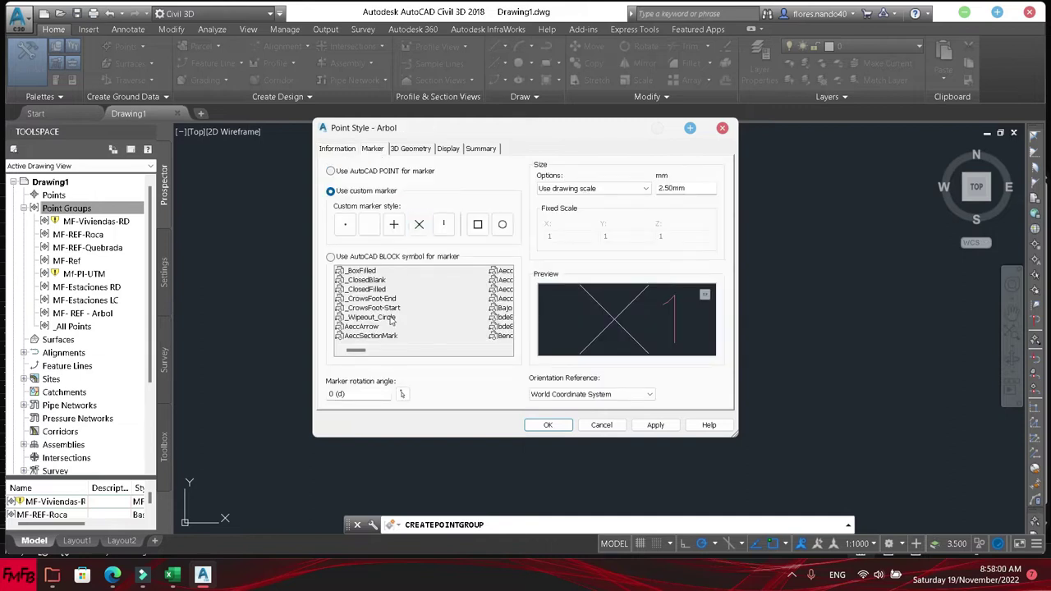
click(348, 175)
click(353, 193)
click(351, 258)
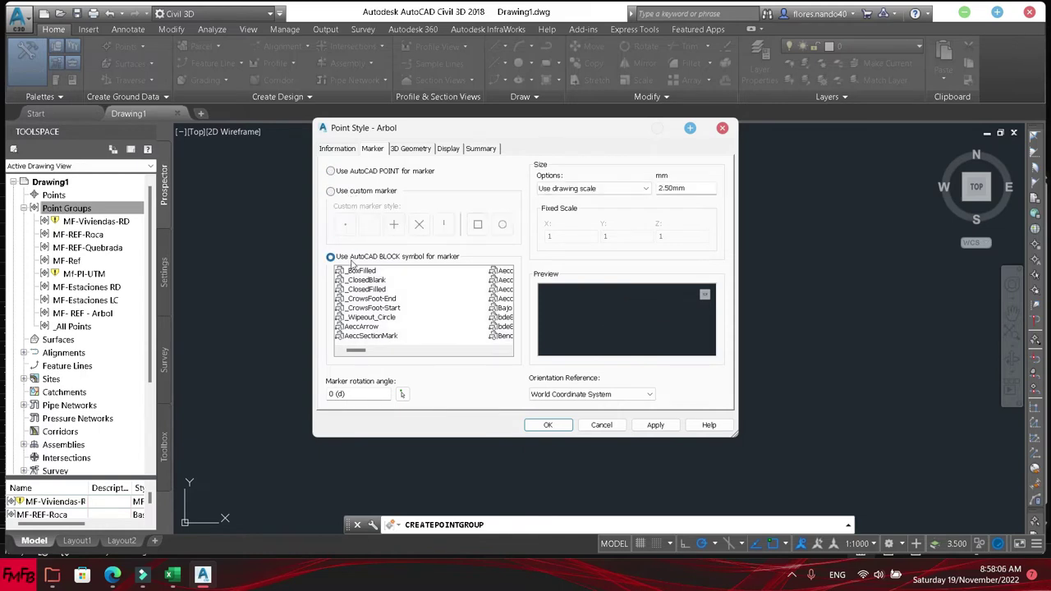
click(358, 273)
key(t)
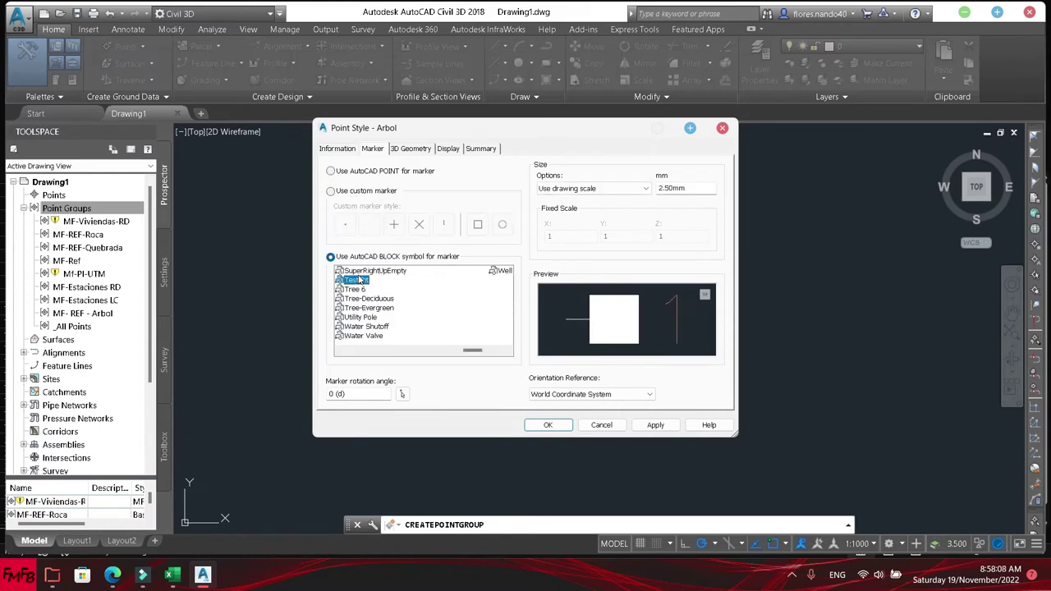
key(Down)
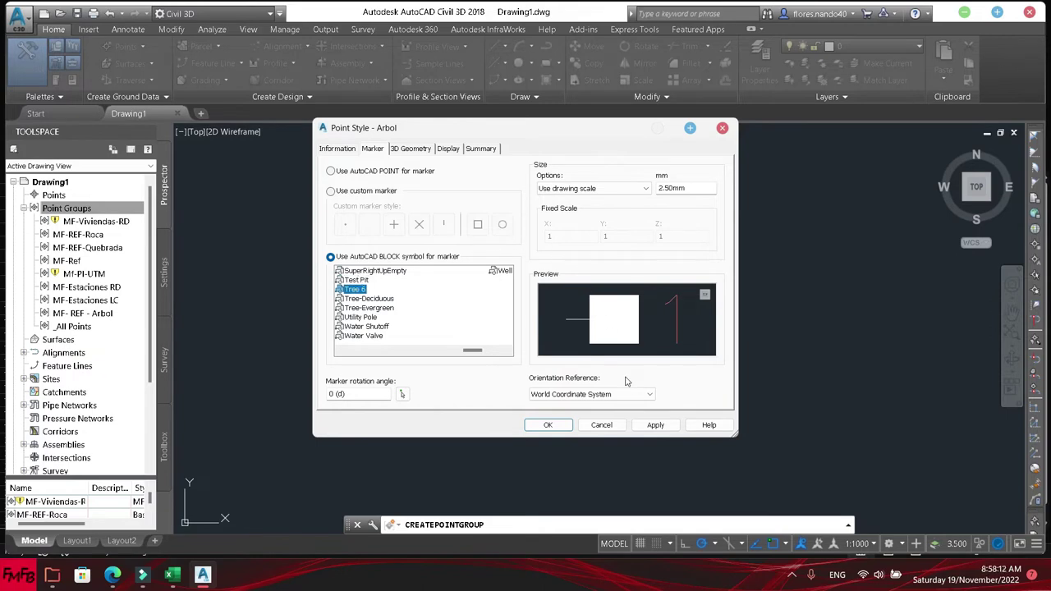
key(Up)
key(Down)
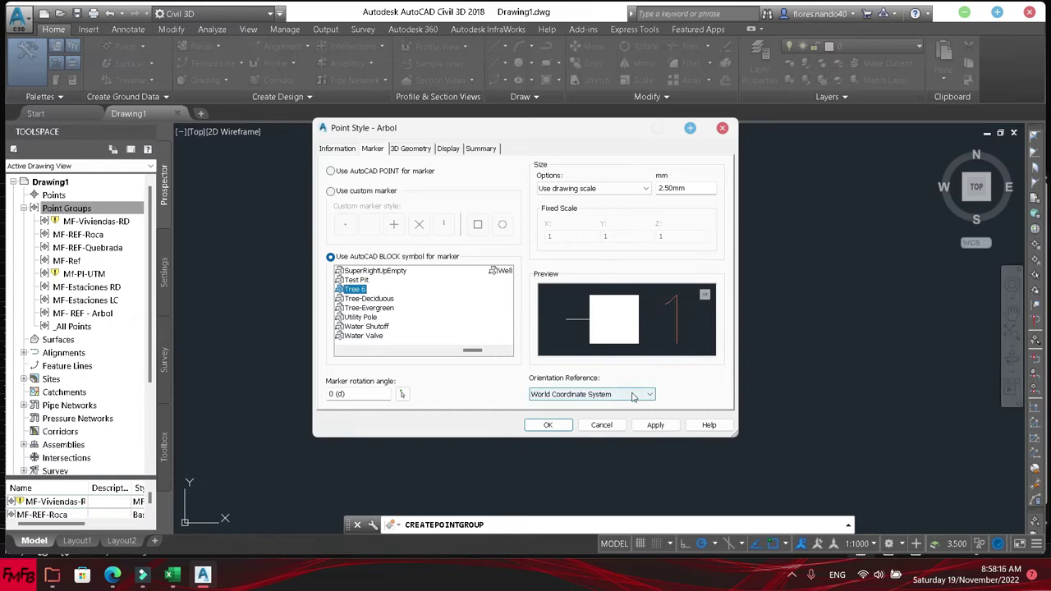
key(Down)
key(Down)
key(Up)
key(Up)
key(Up)
key(Up)
key(Down)
key(Down)
- Apply and accept the Arbol style and create Point Group - (1) using it
click(666, 427)
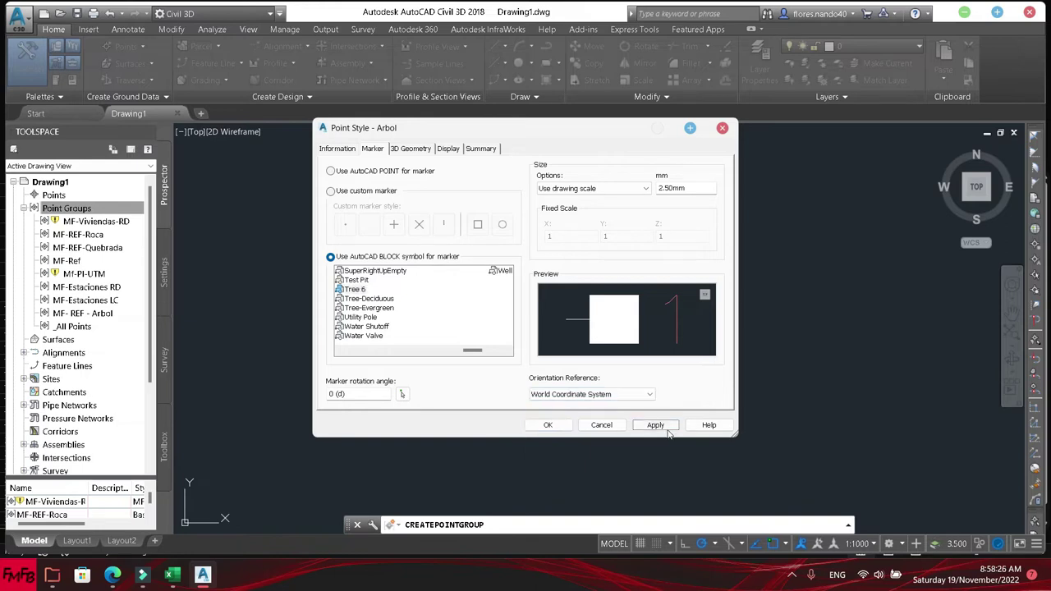
click(564, 425)
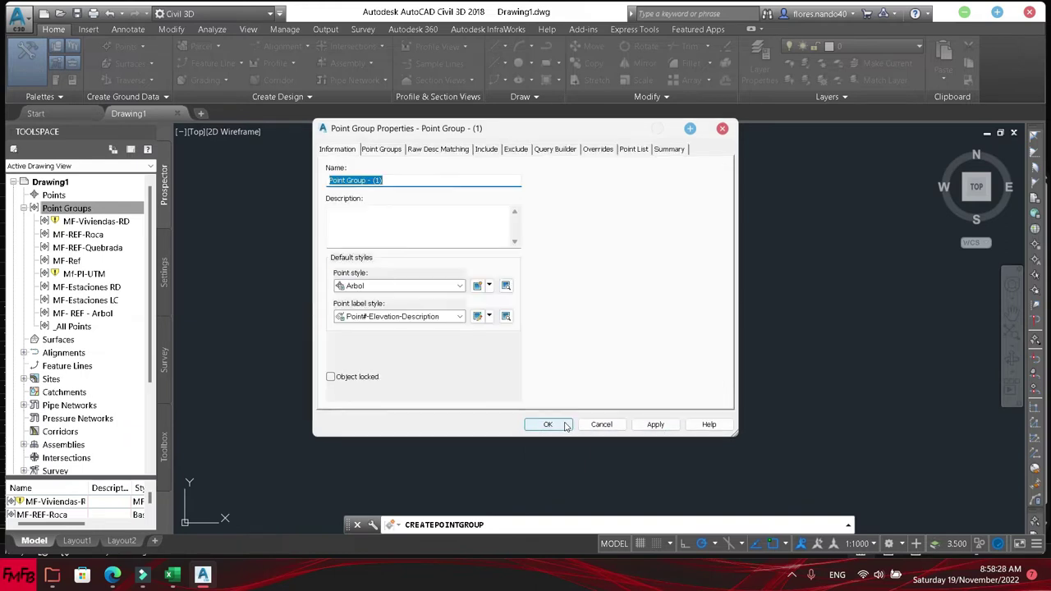
click(655, 425)
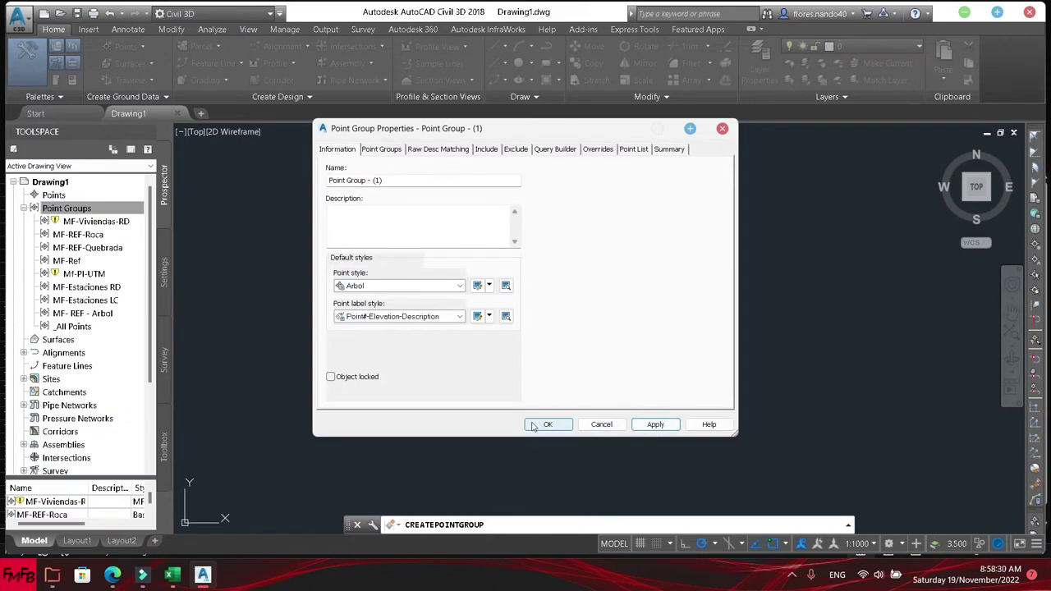
click(540, 424)
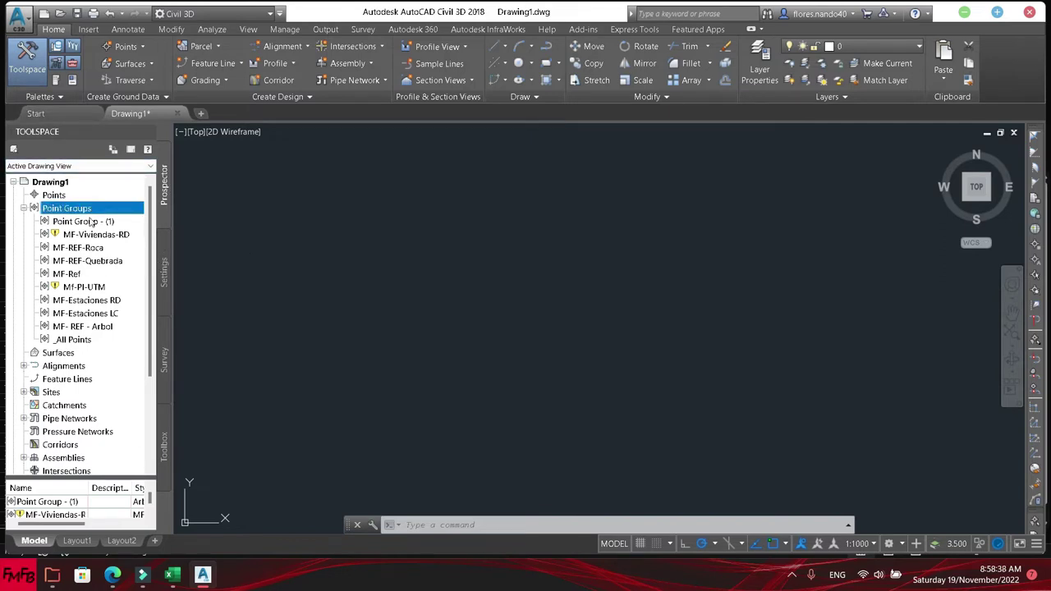
- Open Import Points from the Points creation tools
right_click(57, 197)
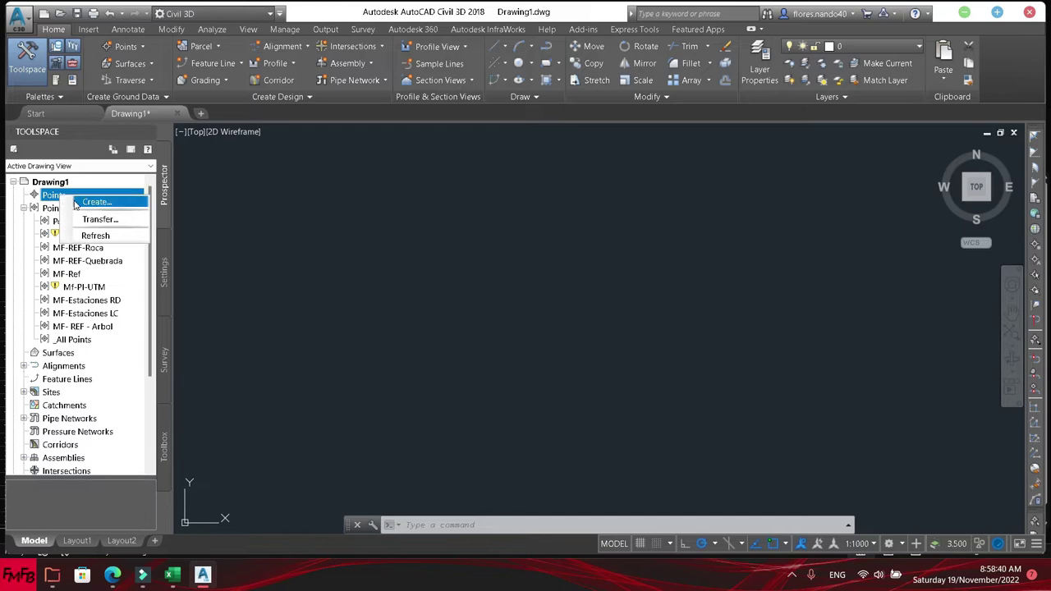
click(74, 203)
click(194, 32)
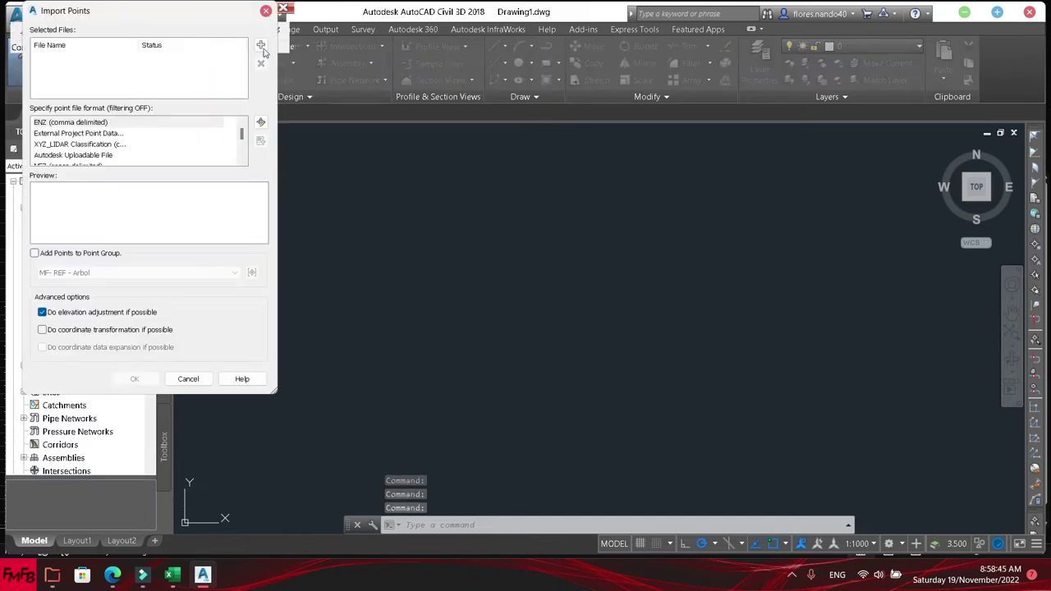
- Add D:\Book1.csv as a source file using the *.csv filter, then cancel the import
click(260, 45)
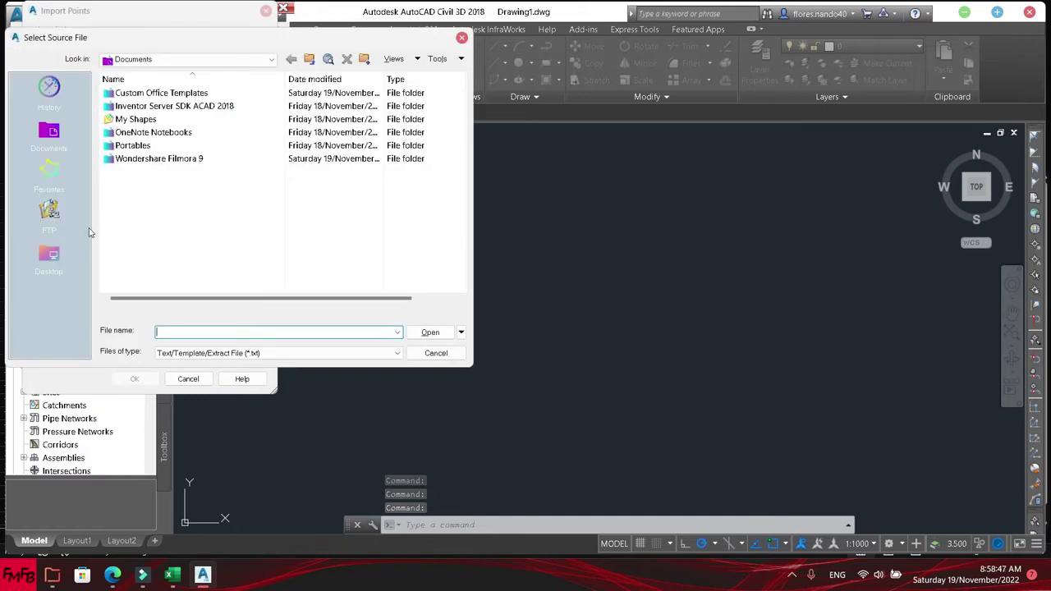
click(206, 59)
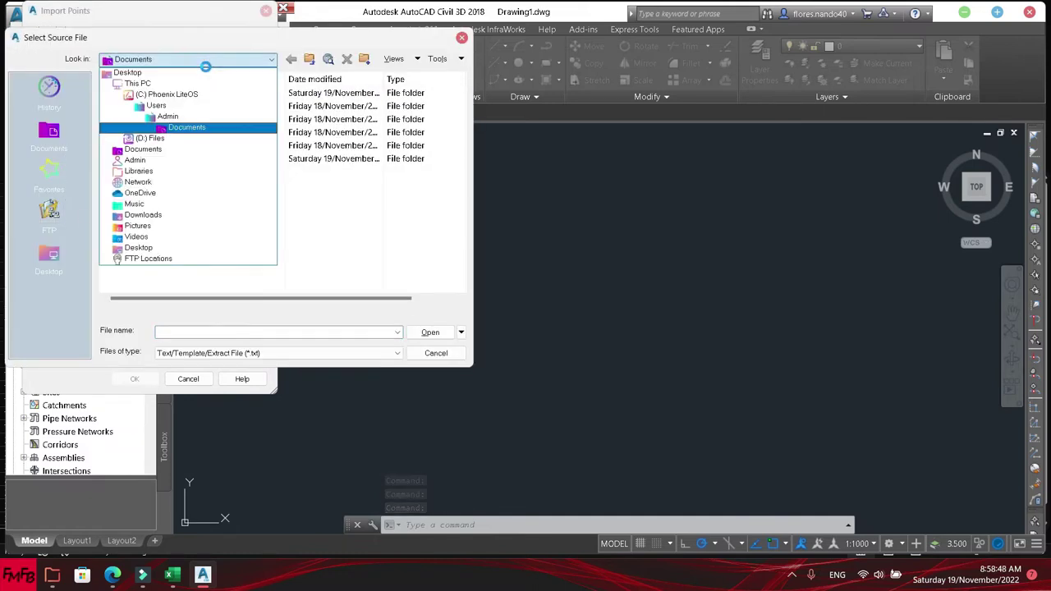
click(197, 138)
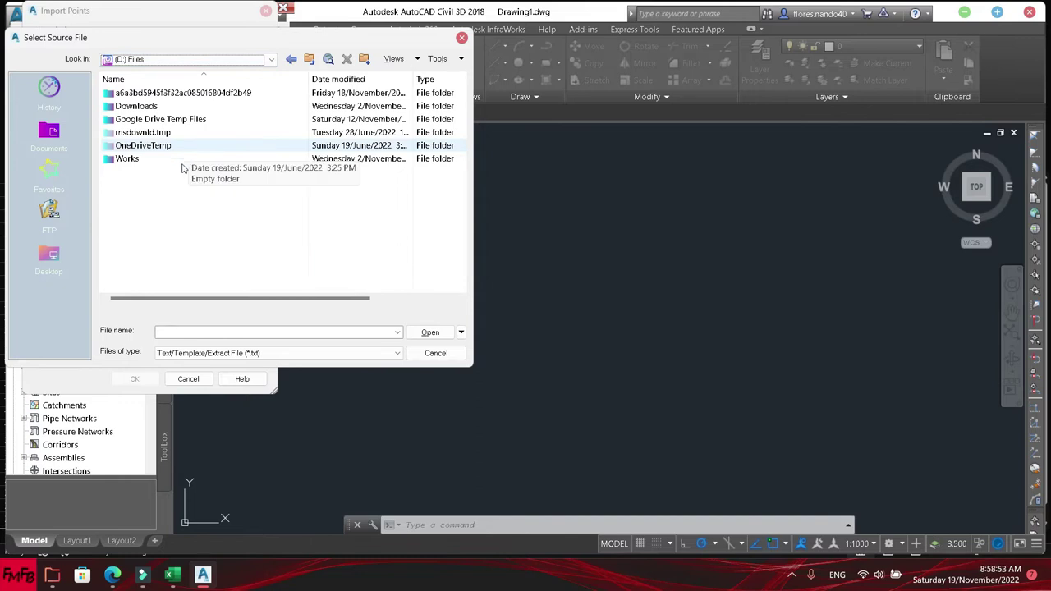
click(308, 352)
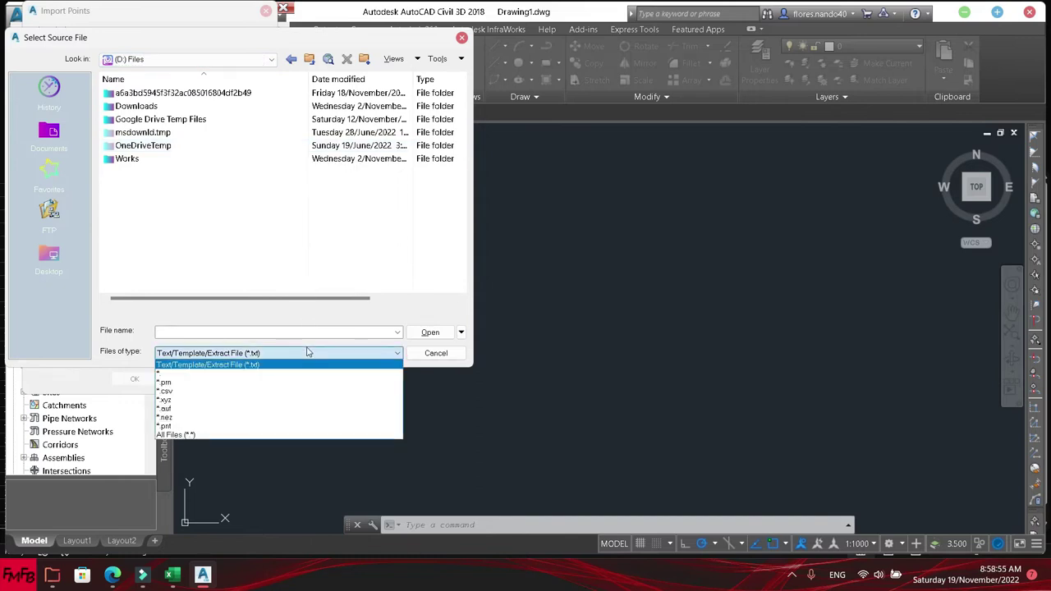
click(298, 400)
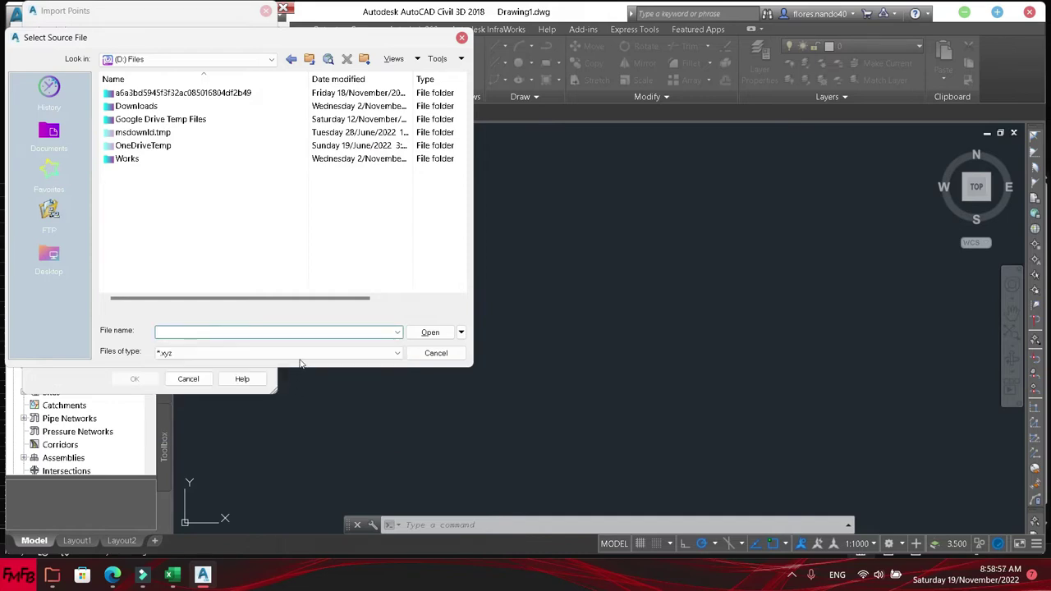
click(301, 356)
click(291, 392)
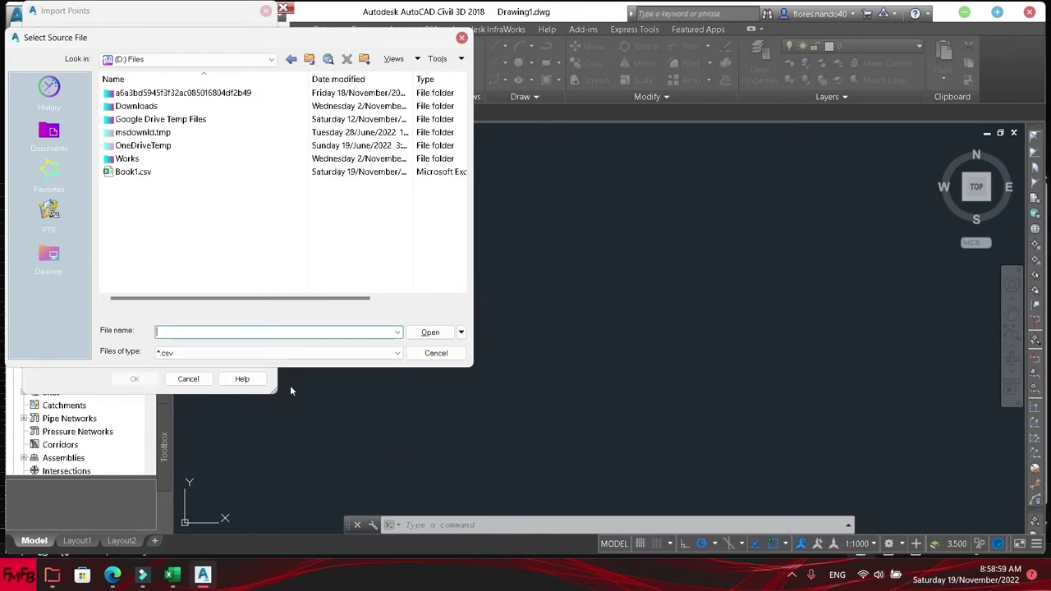
click(136, 173)
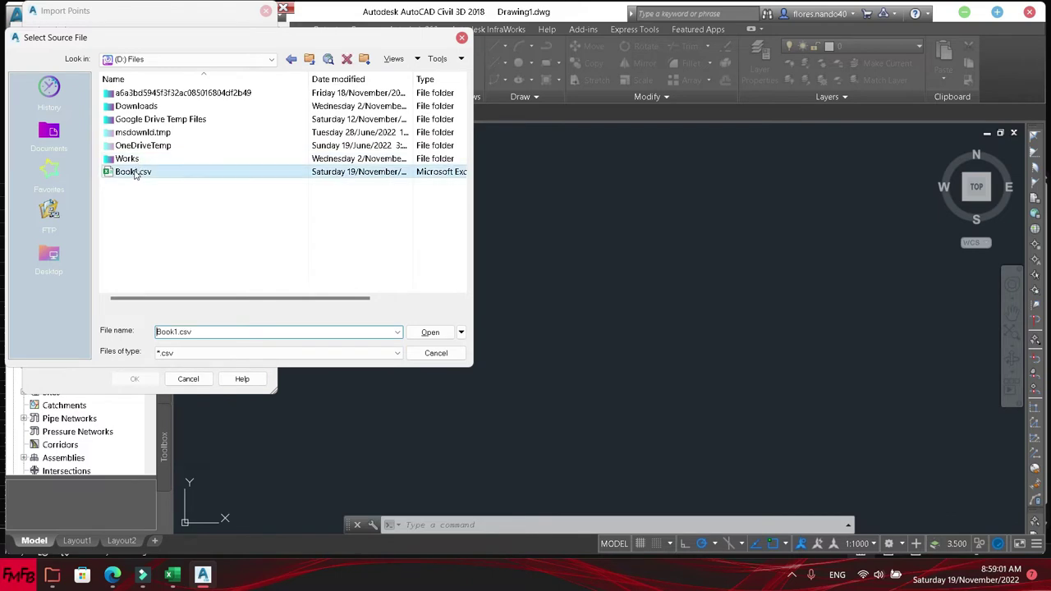
double_click(135, 173)
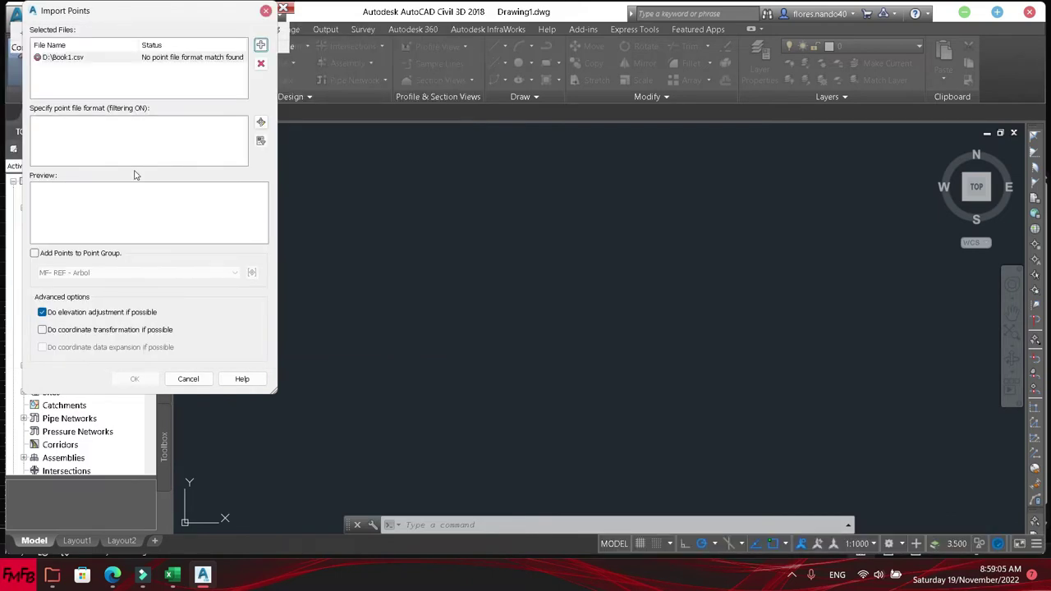
key(Escape)
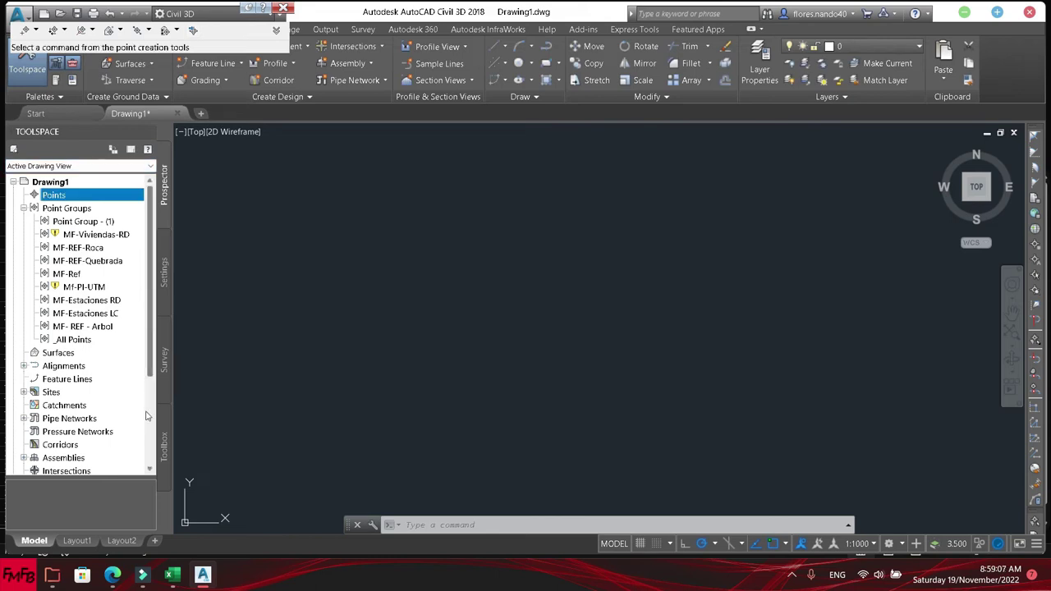
- Reopen Book1.csv in Excel from recent workbooks through the Text Import Wizard
click(171, 579)
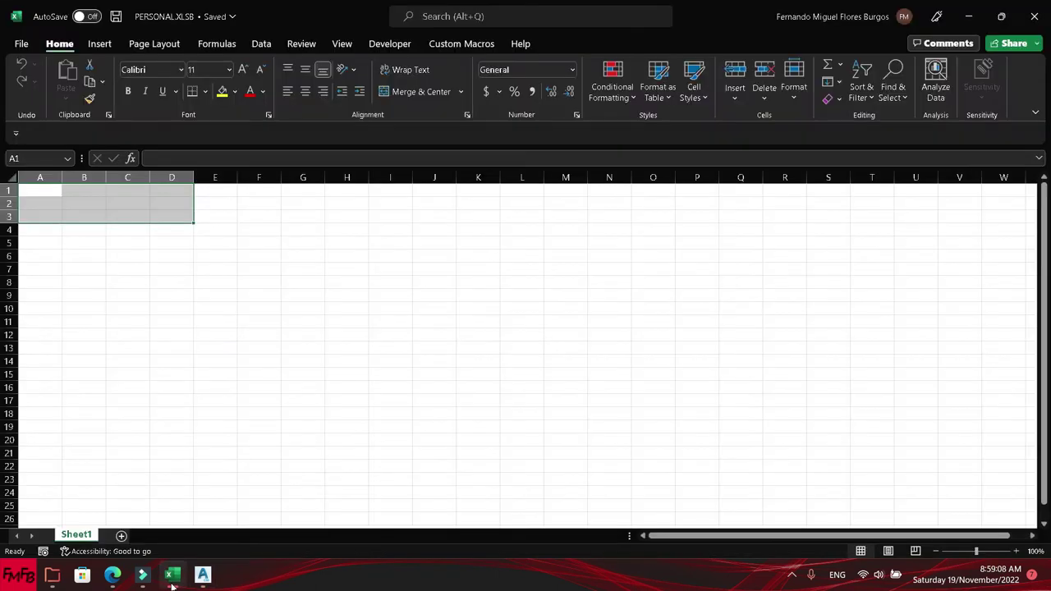
key(ctrl+o)
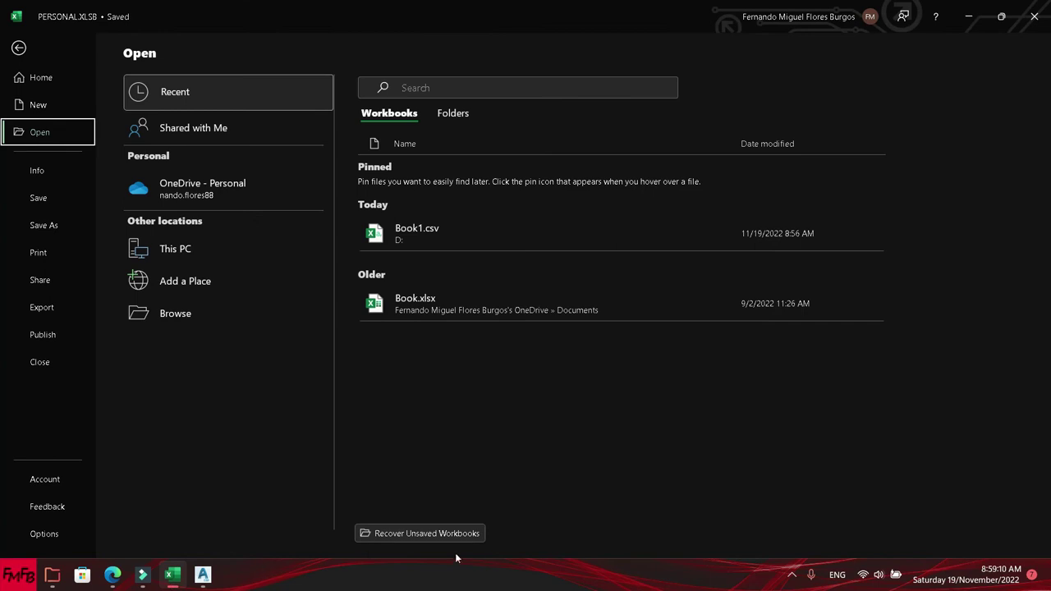
key(Escape)
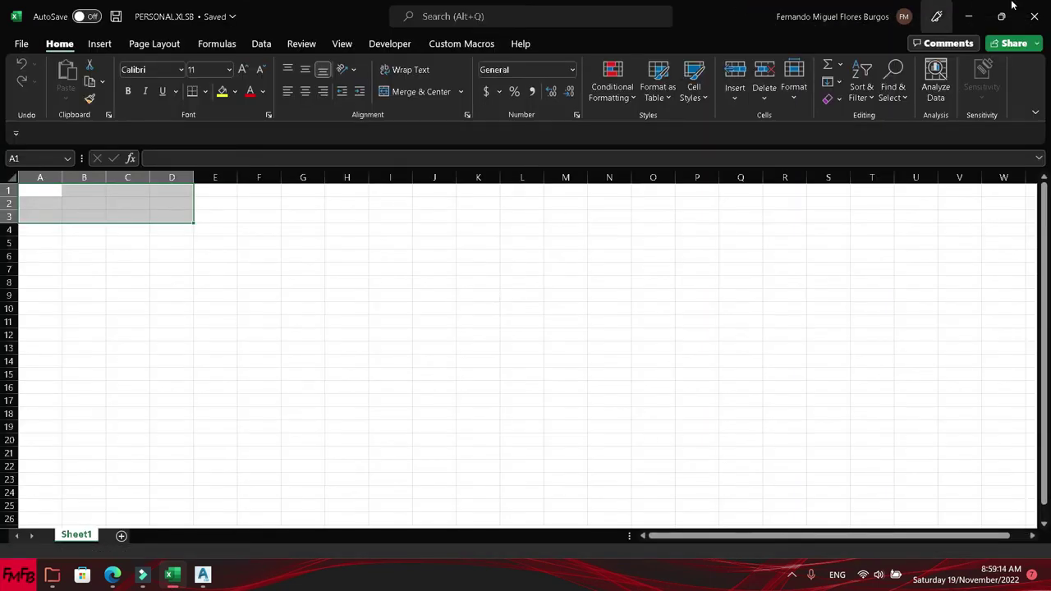
click(1036, 13)
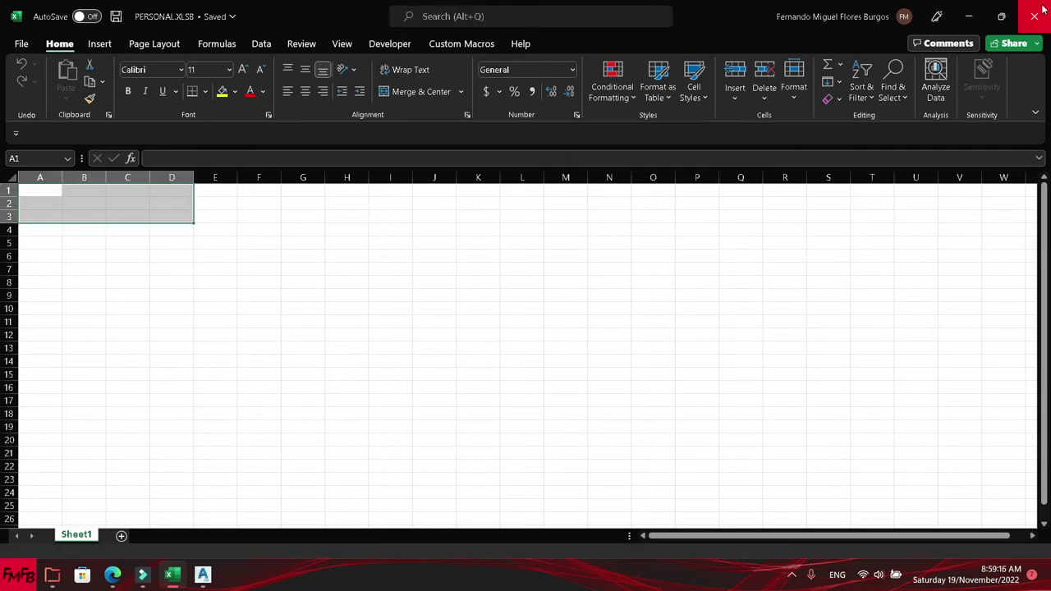
key(ctrl+o)
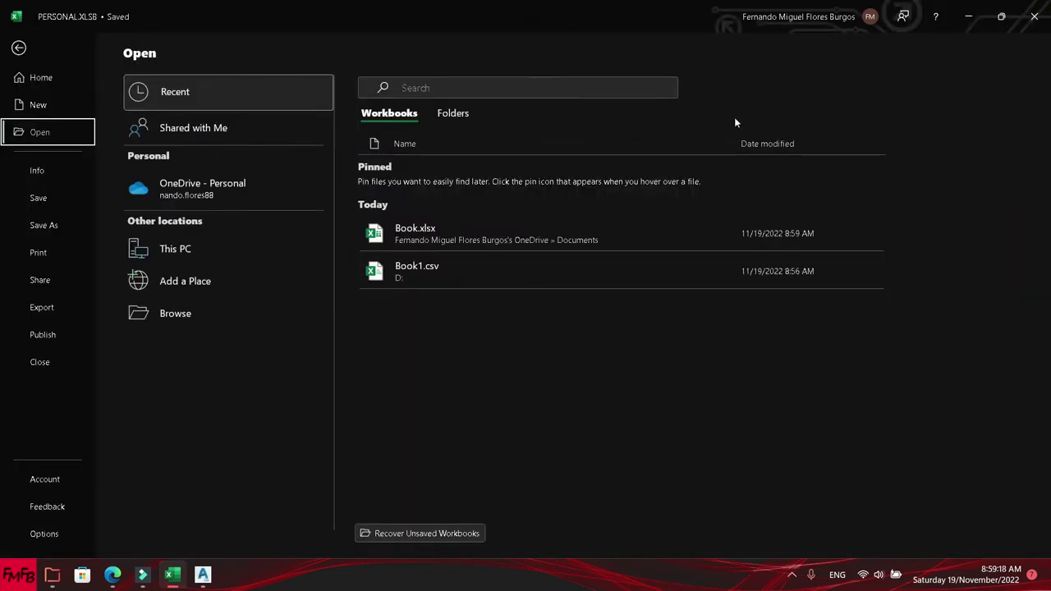
click(525, 271)
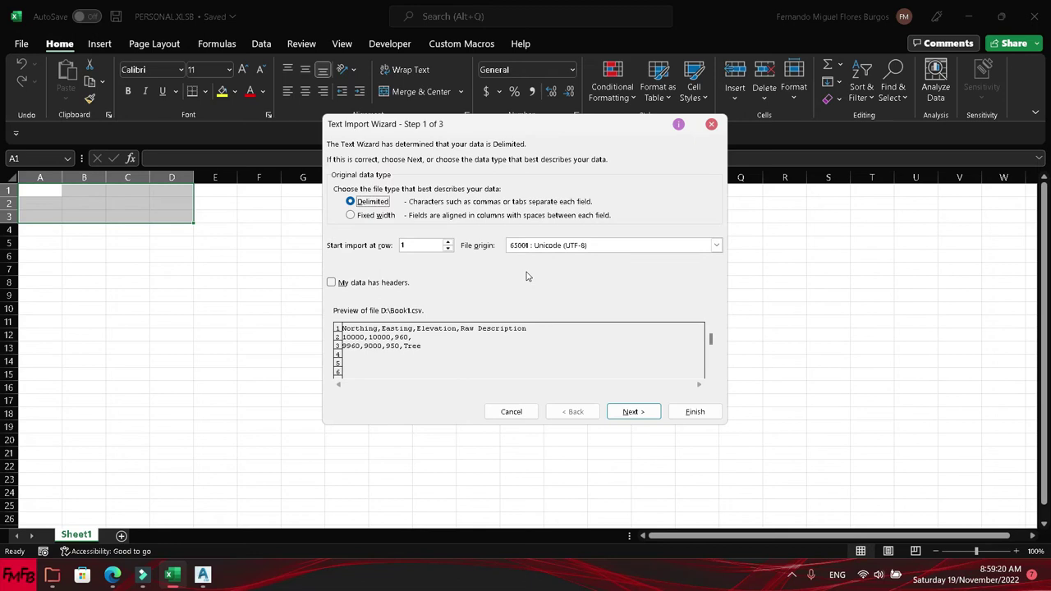
click(695, 412)
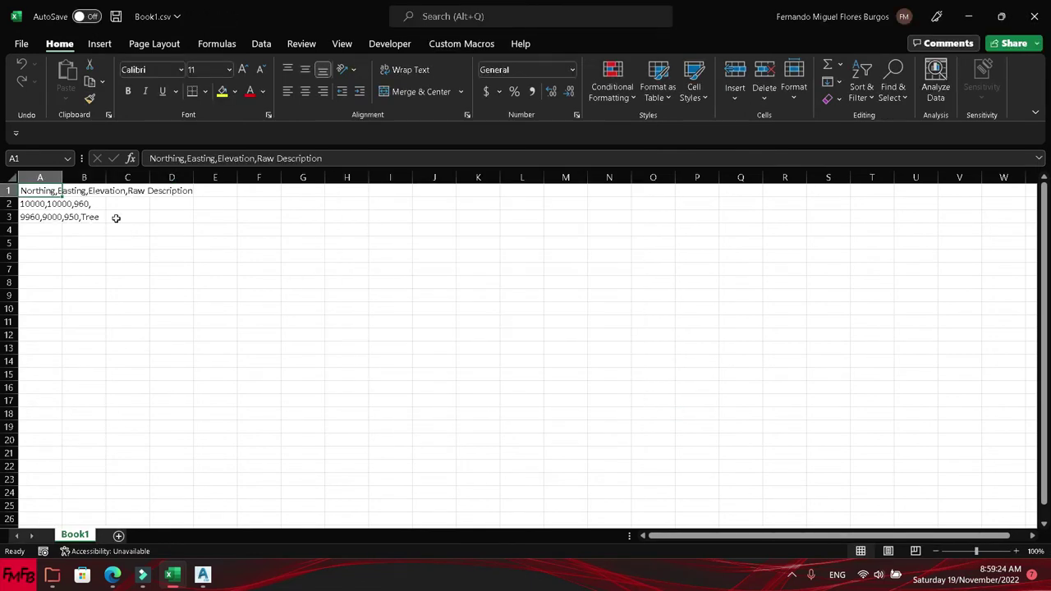
- Delete the header row 1 from Book1.csv, save and close it
click(10, 190)
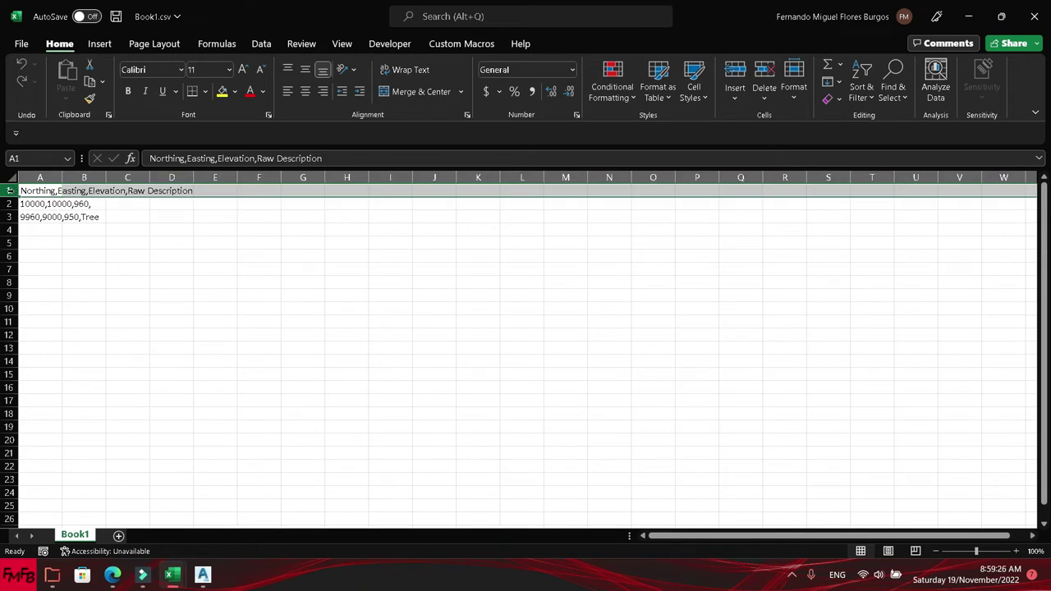
key(ctrl+minus)
key(ctrl+s)
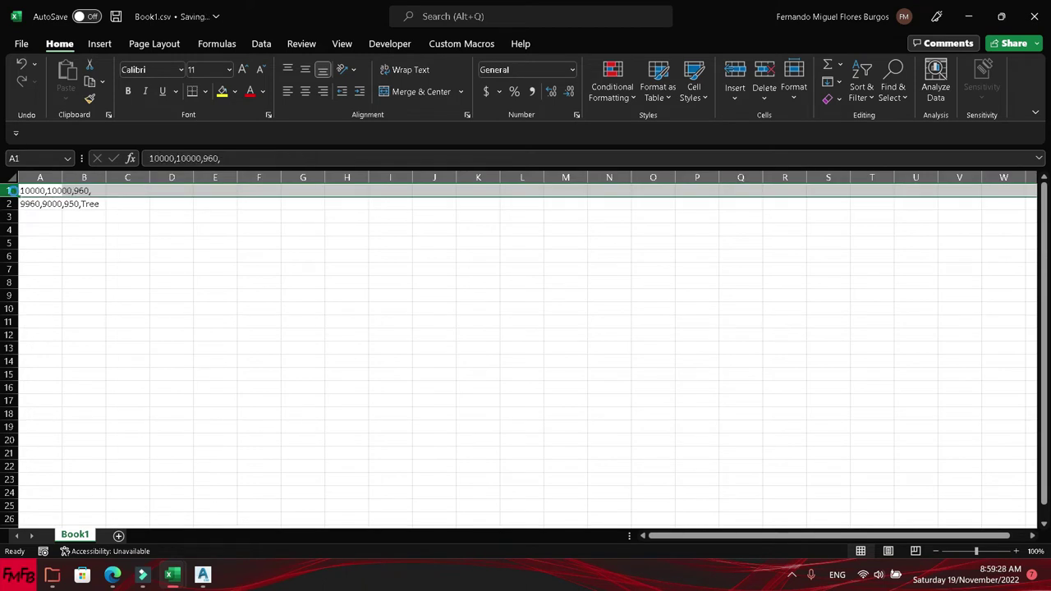
key(ctrl+w)
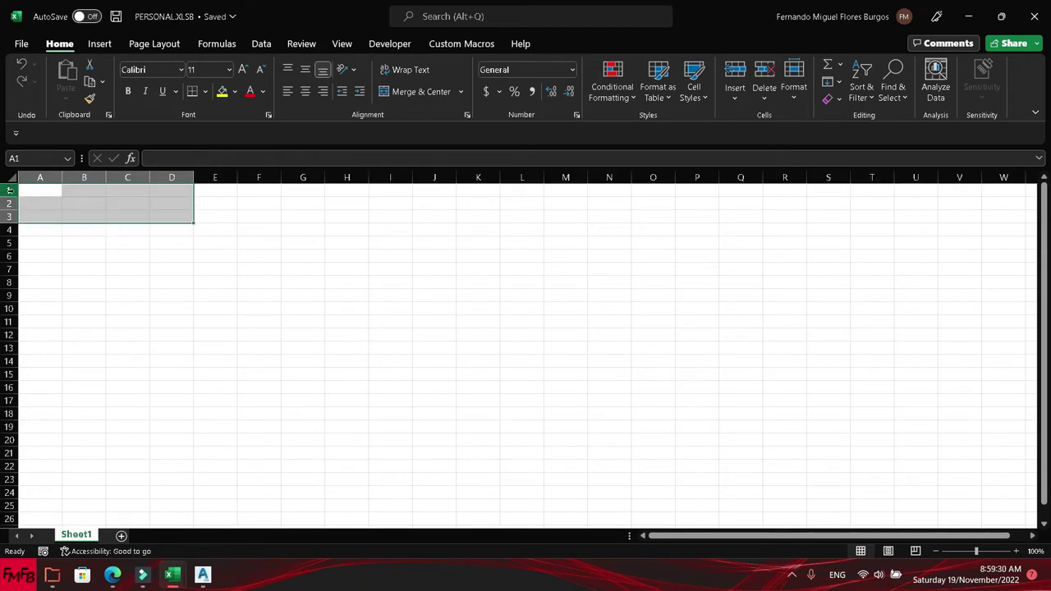
key(alt+Tab)
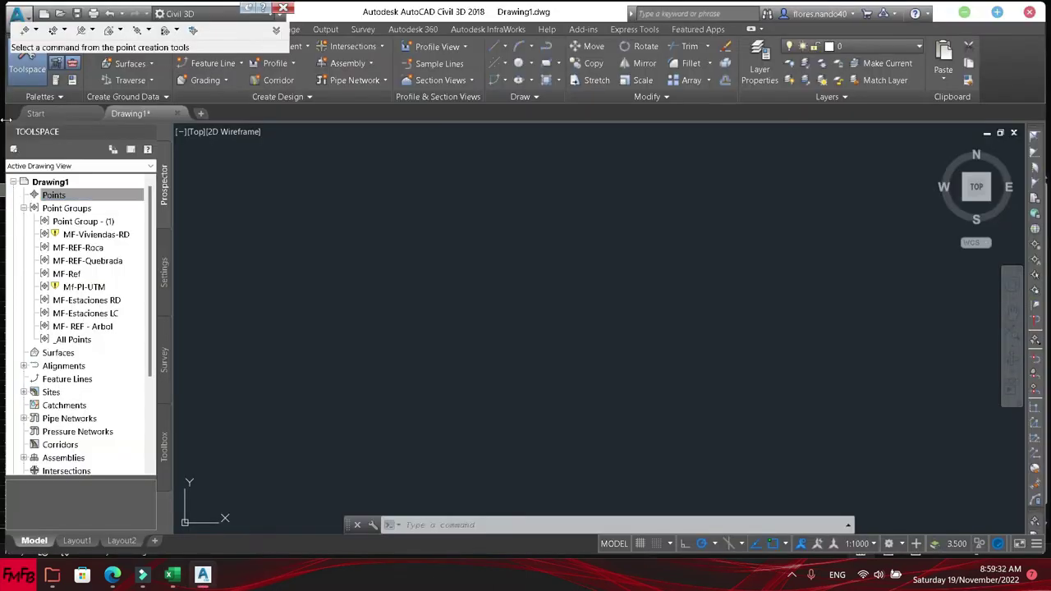
- Add D:\Book1.csv to Import Points, see only the PENZD preview, and close without importing
click(193, 33)
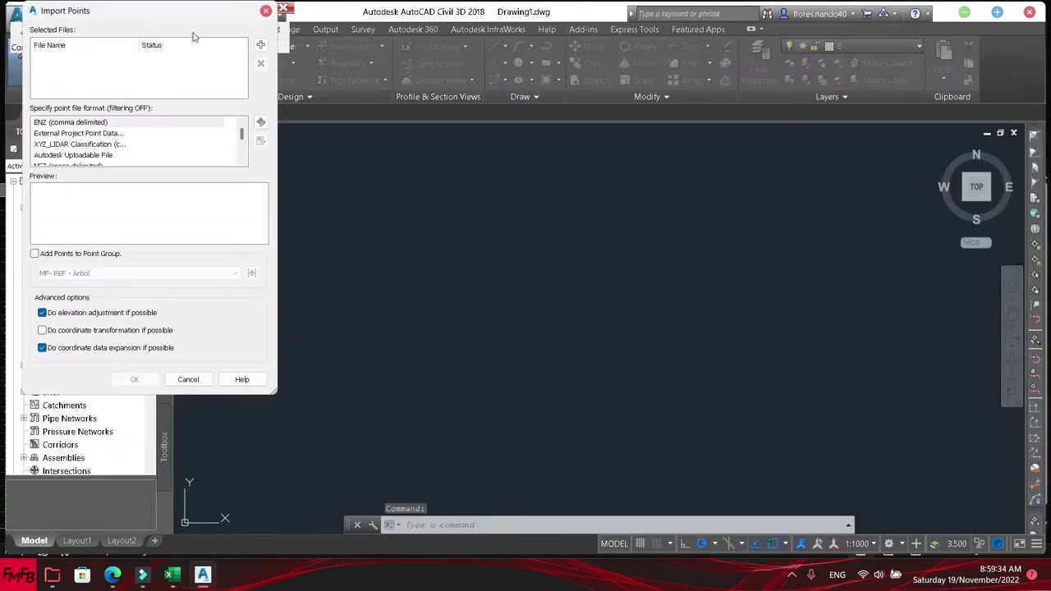
click(261, 46)
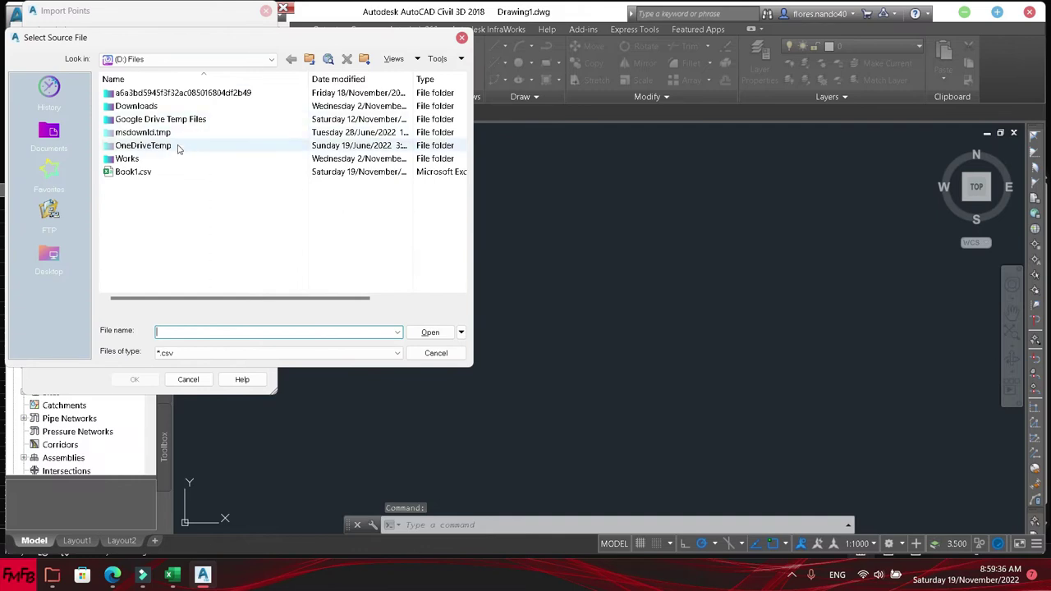
click(159, 178)
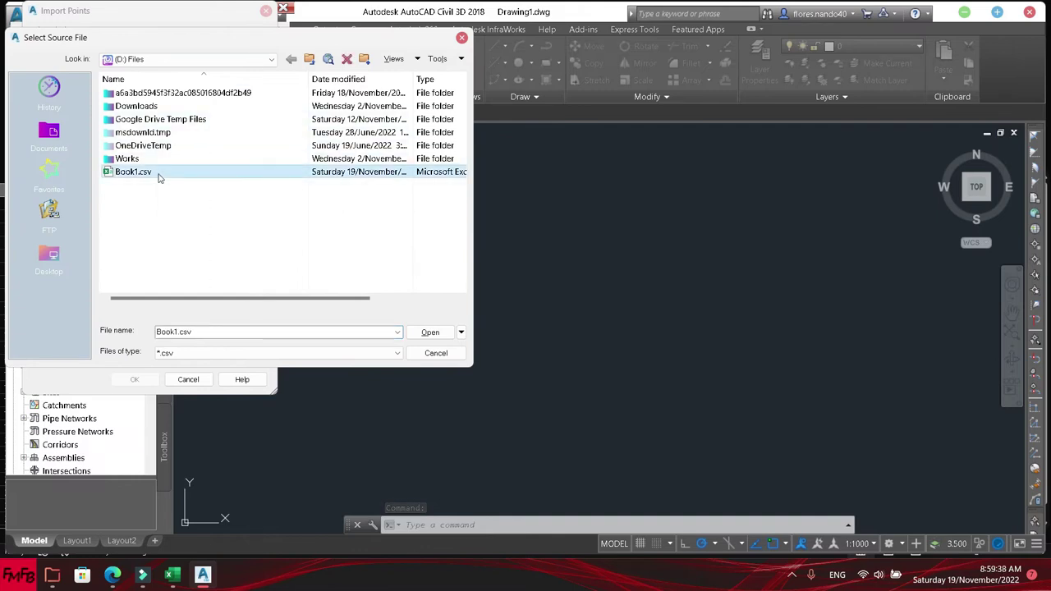
double_click(159, 179)
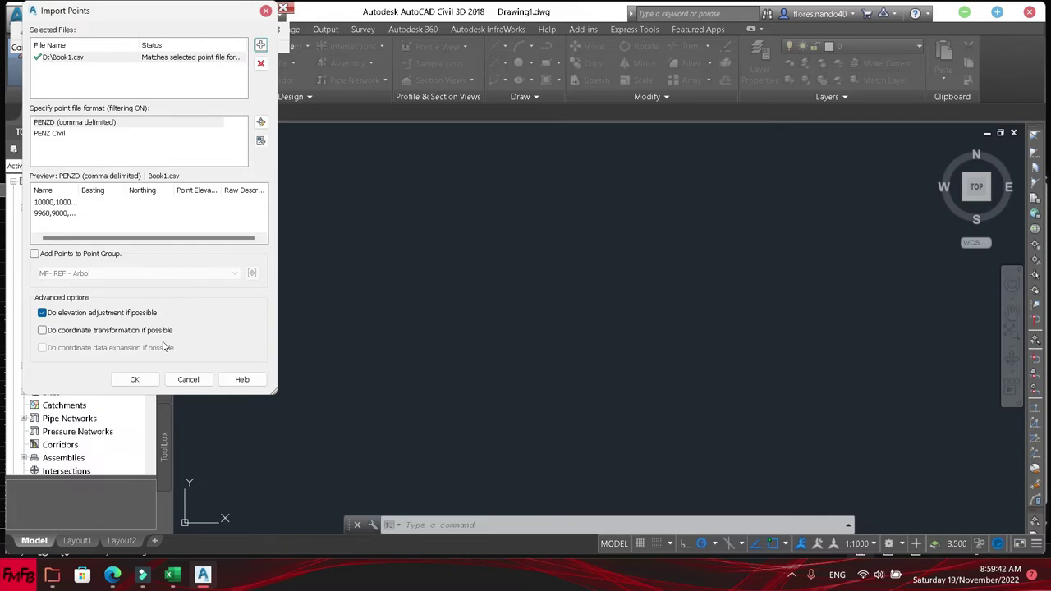
click(267, 11)
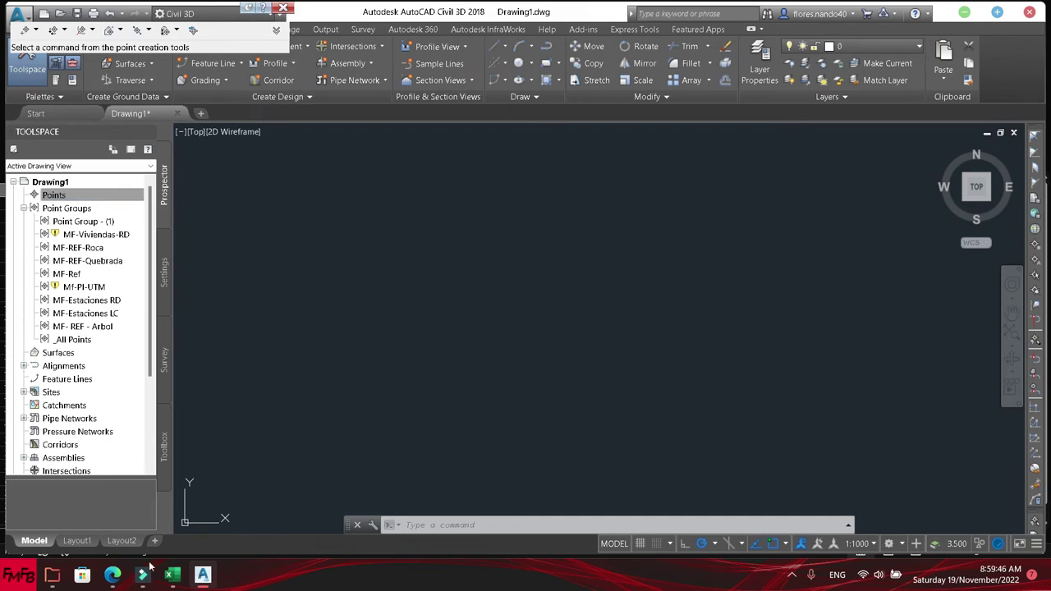
click(170, 578)
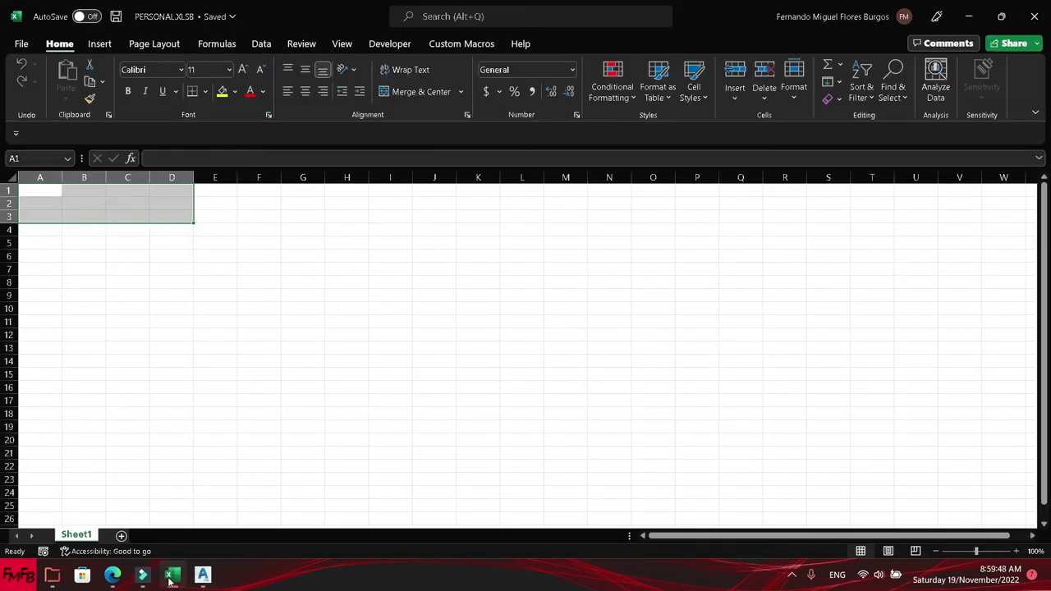
- Reopen Book1.csv and split column A at the commas into columns A–D
key(ctrl+o)
click(448, 232)
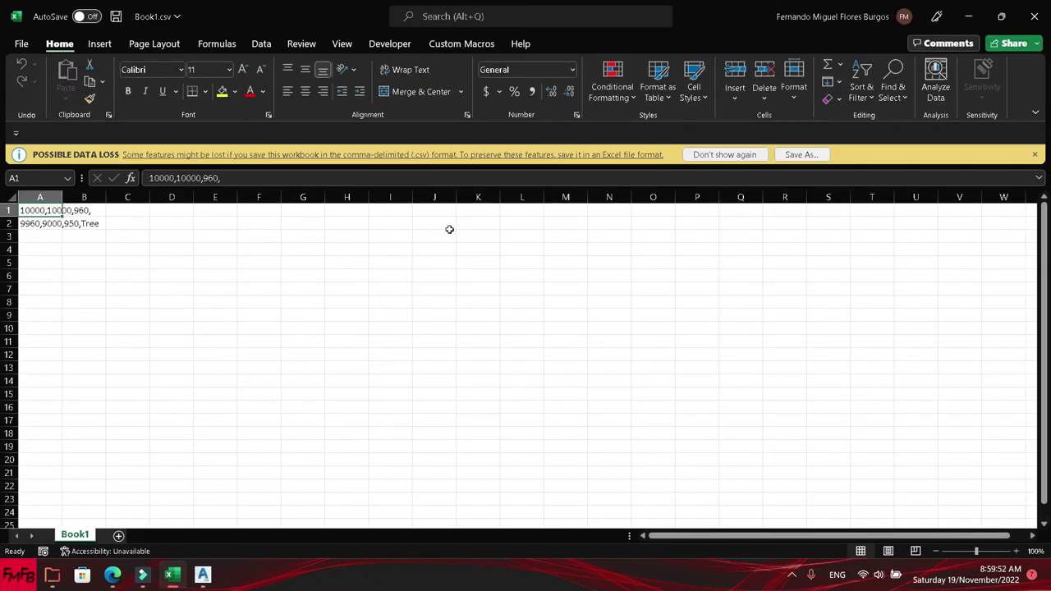
click(46, 195)
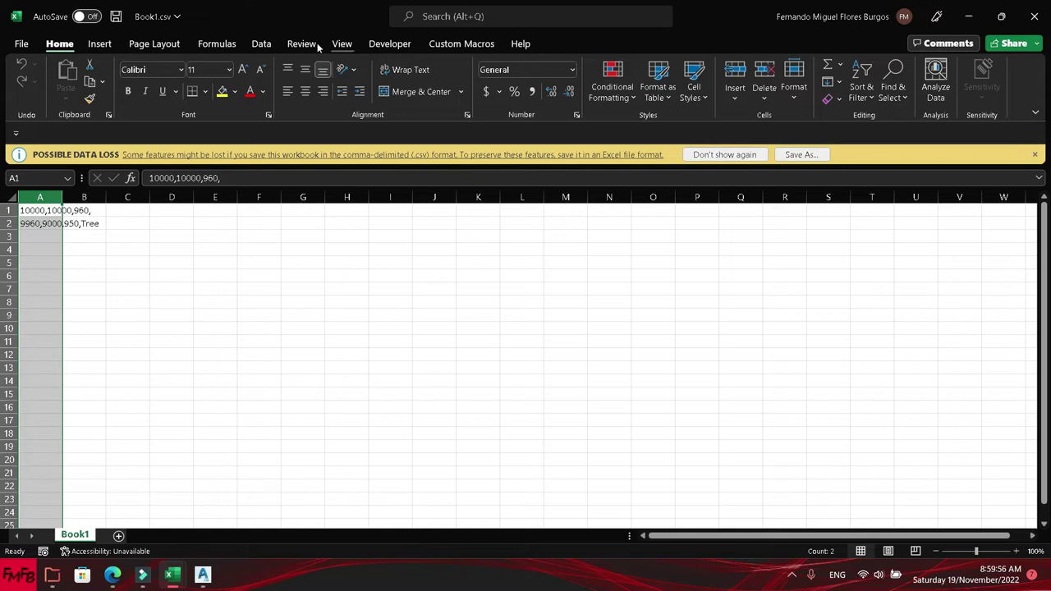
click(262, 45)
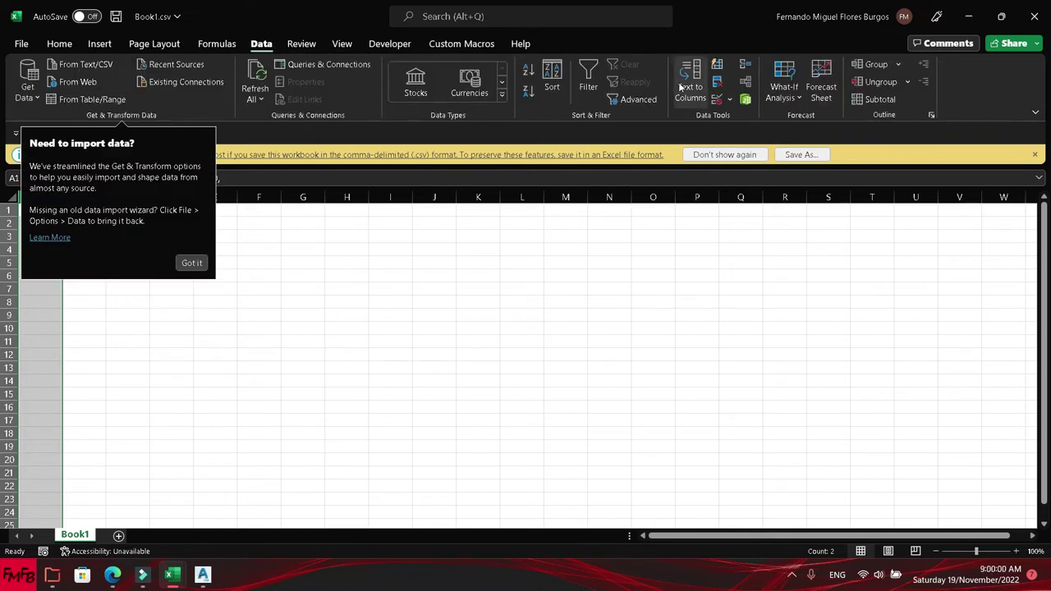
click(688, 82)
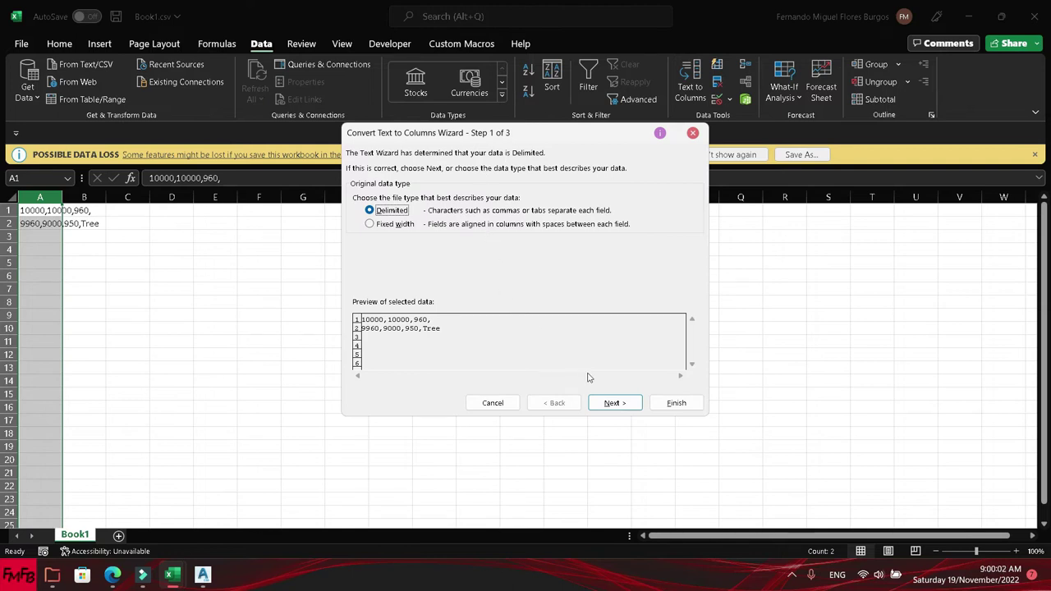
click(603, 401)
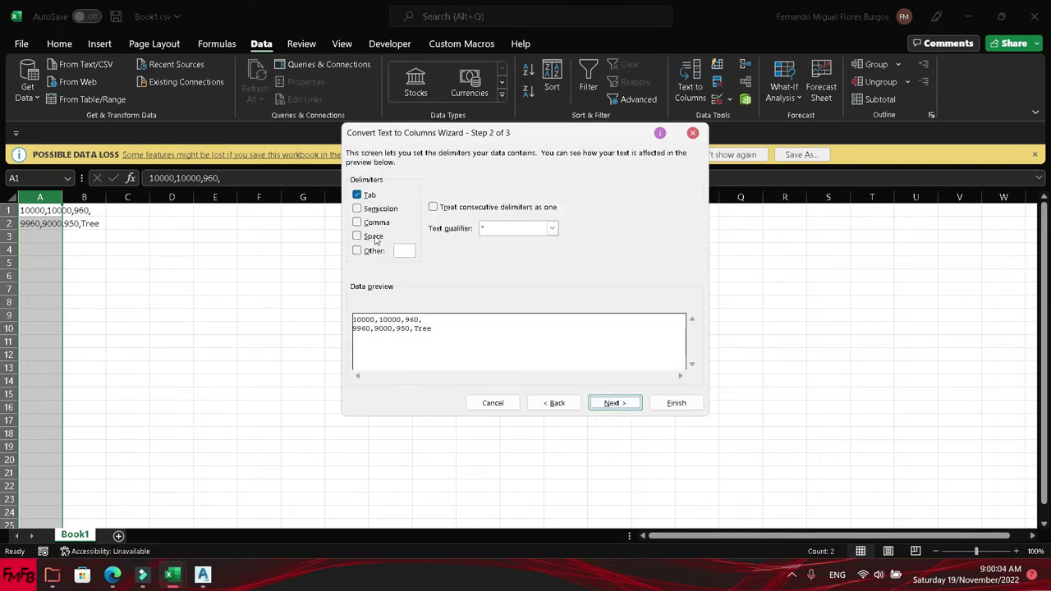
click(372, 227)
click(676, 402)
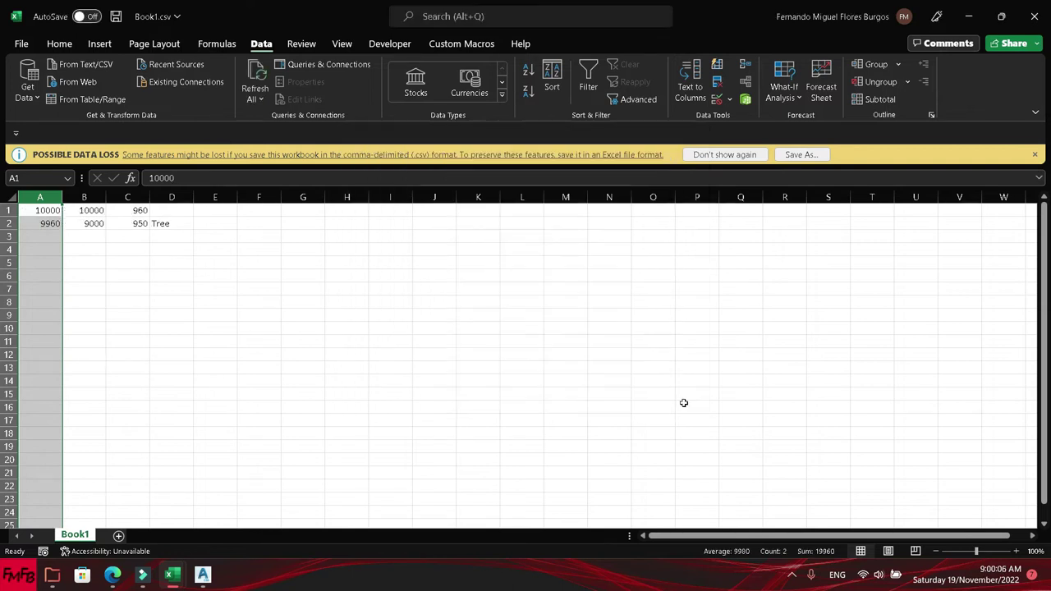
- Save and close Book1.csv, then return to Civil 3D
key(ctrl+s)
key(ctrl+w)
key(alt+Tab)
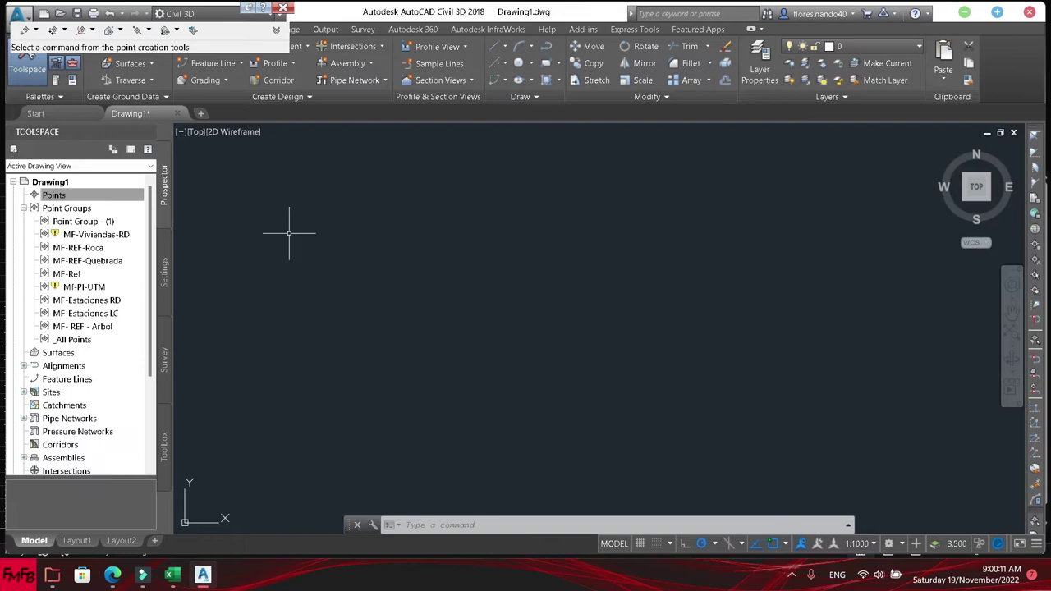
- Bring up the point creation tools from the Points collection in Prospector
click(108, 194)
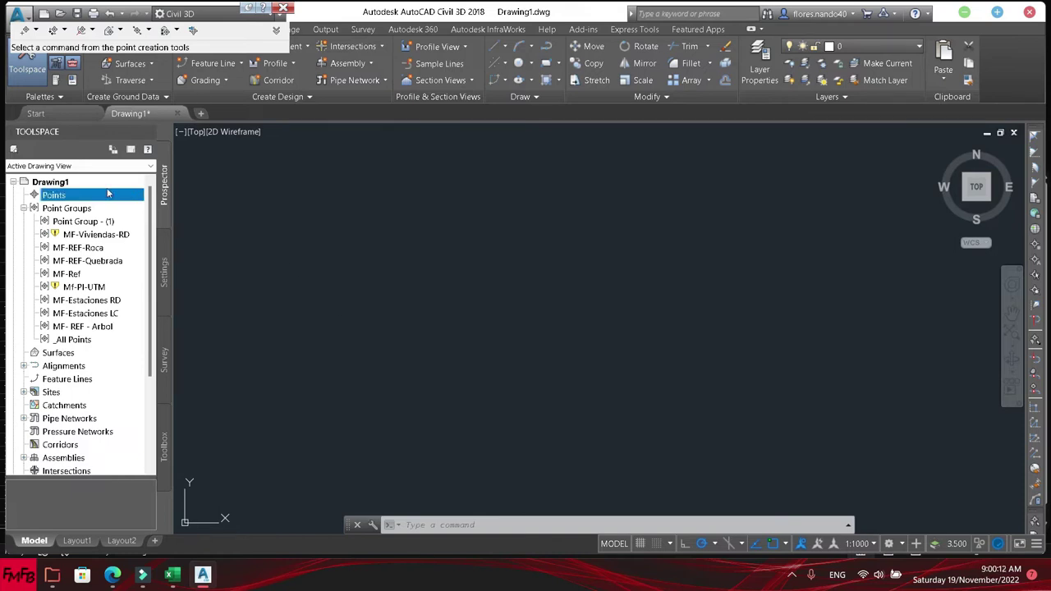
right_click(71, 197)
click(89, 199)
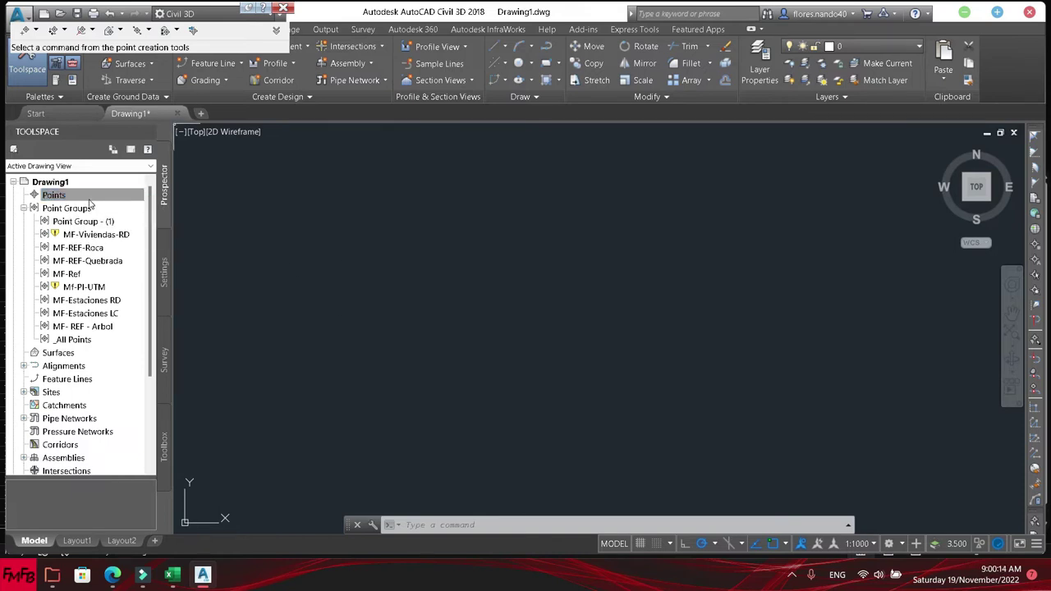
key(Escape)
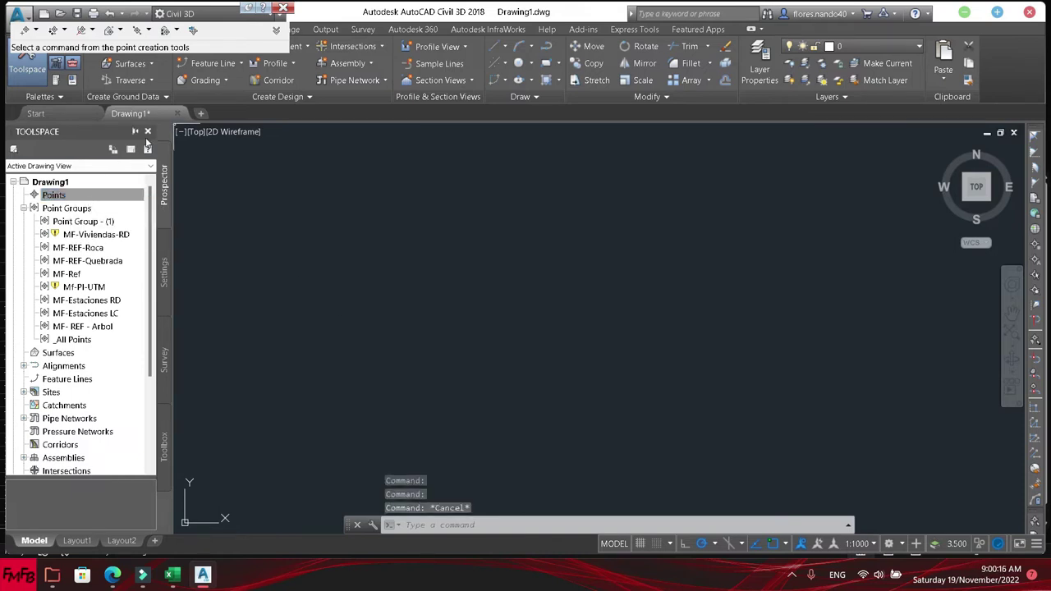
- Import Book1.csv in ENZ (comma delimited) format with elevation adjustment turned off
click(193, 30)
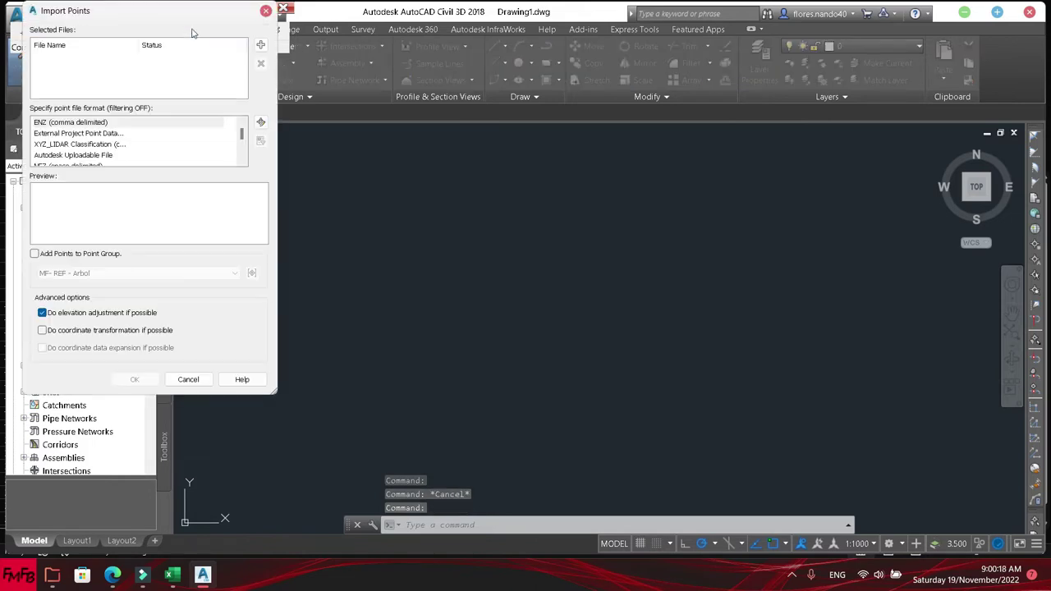
click(260, 44)
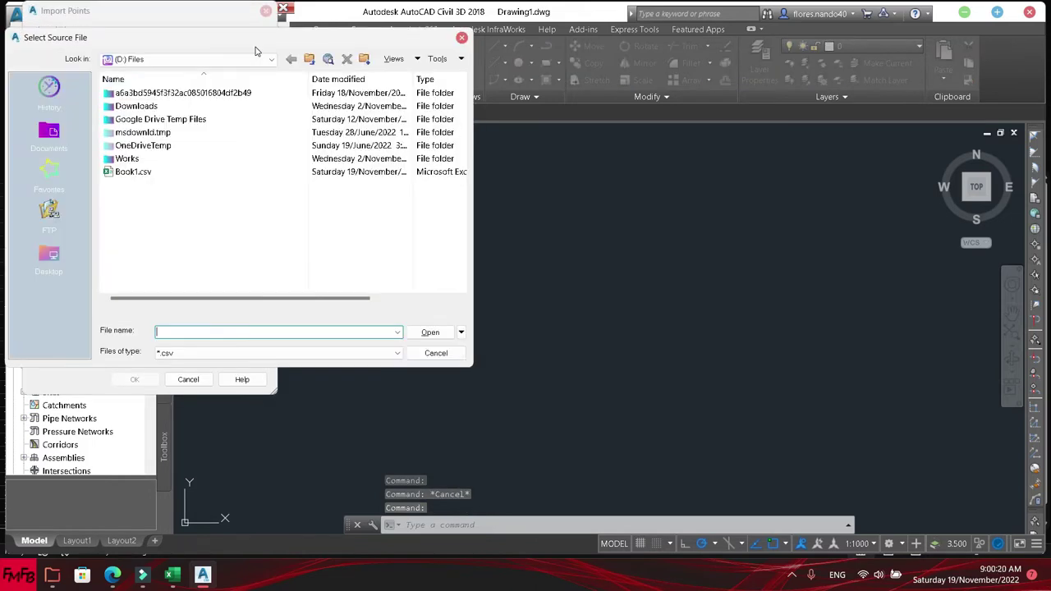
double_click(160, 174)
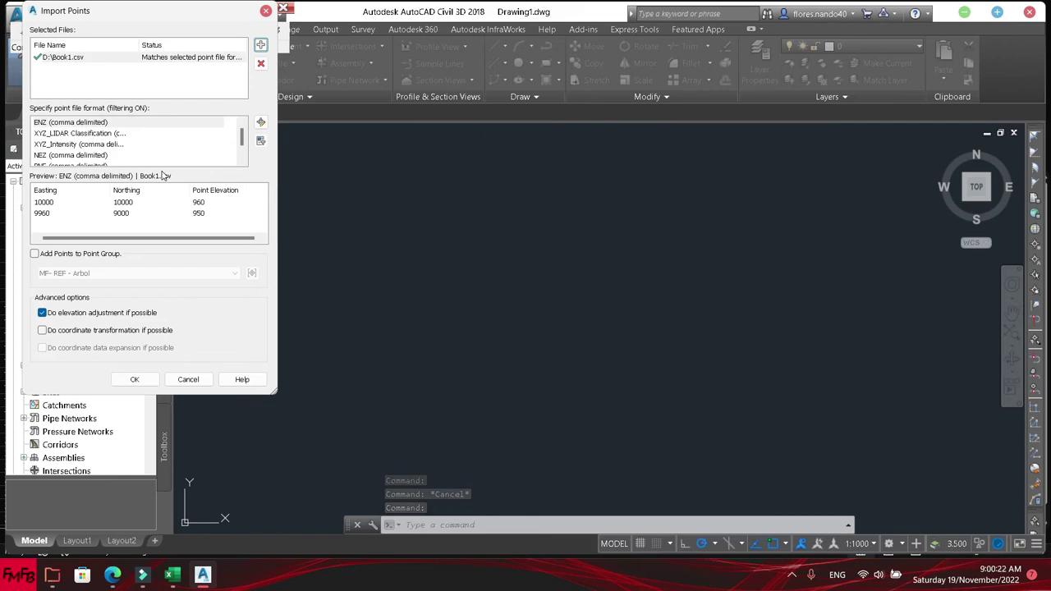
click(82, 315)
click(135, 380)
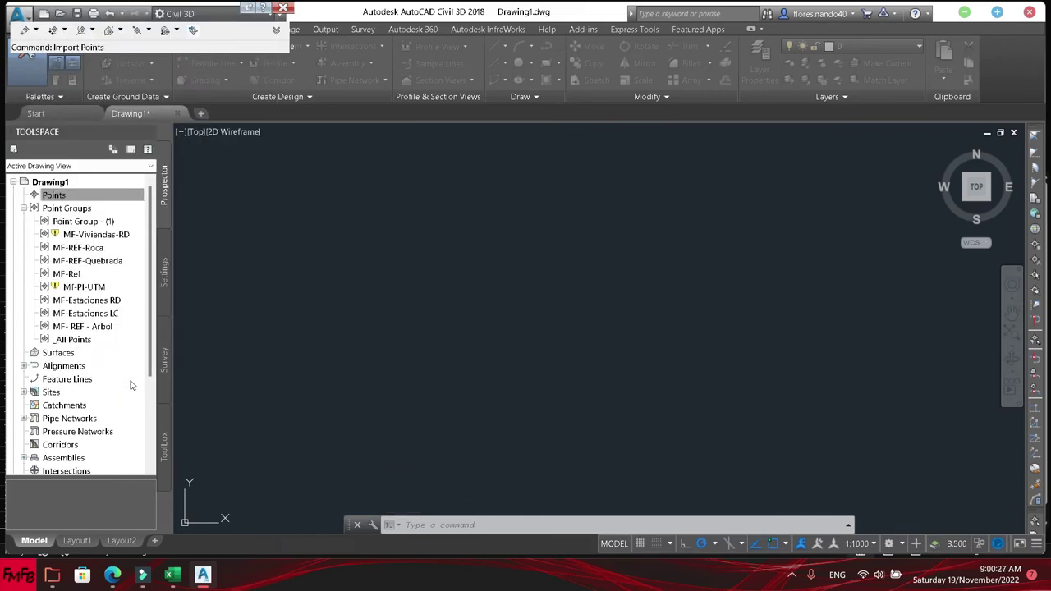
- Zoom the view to the imported points from the Points collection
right_click(60, 198)
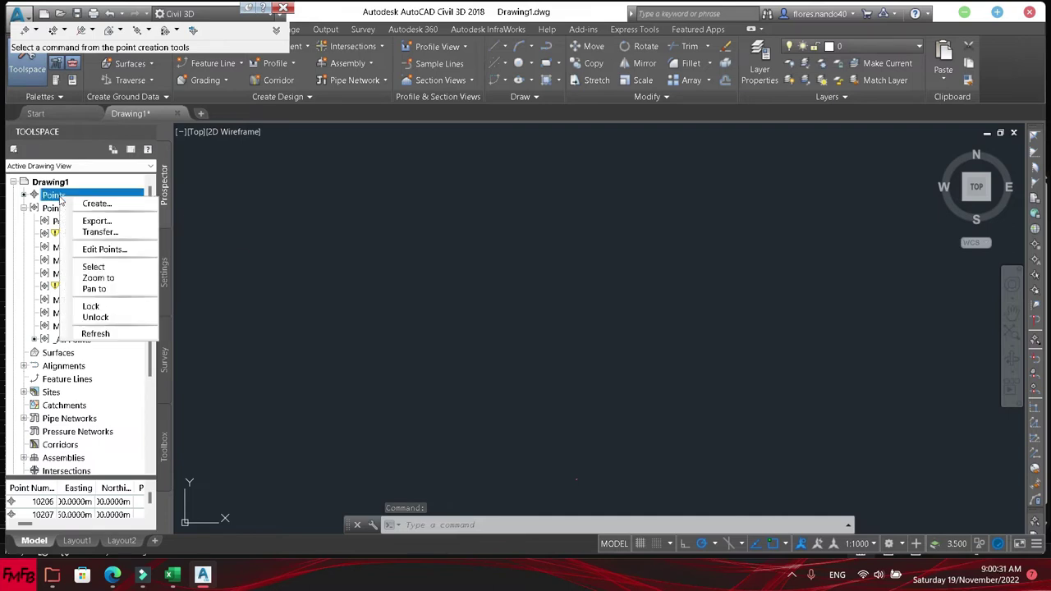
click(108, 284)
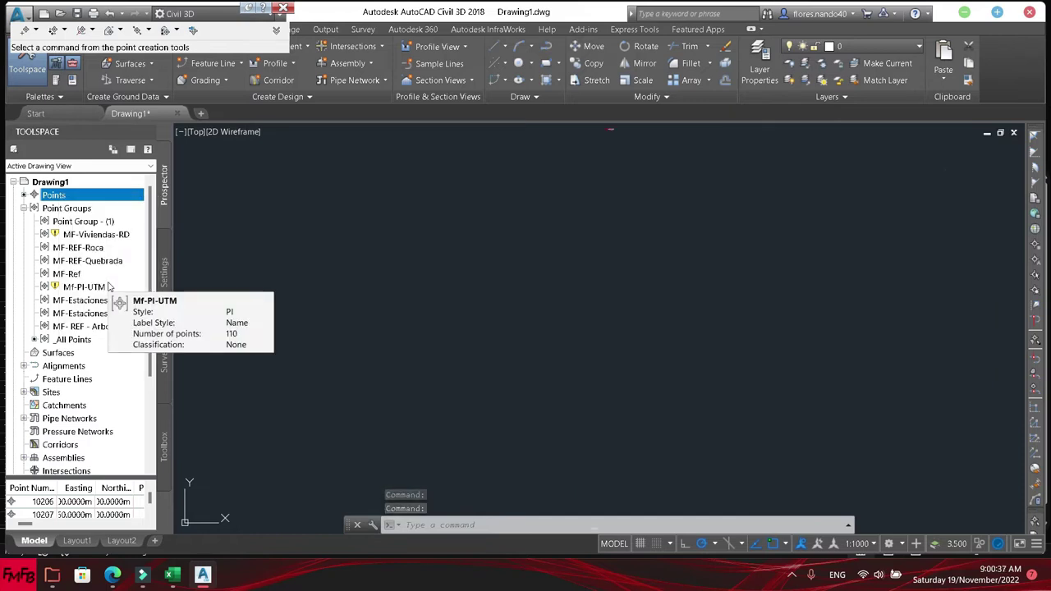
right_click(65, 197)
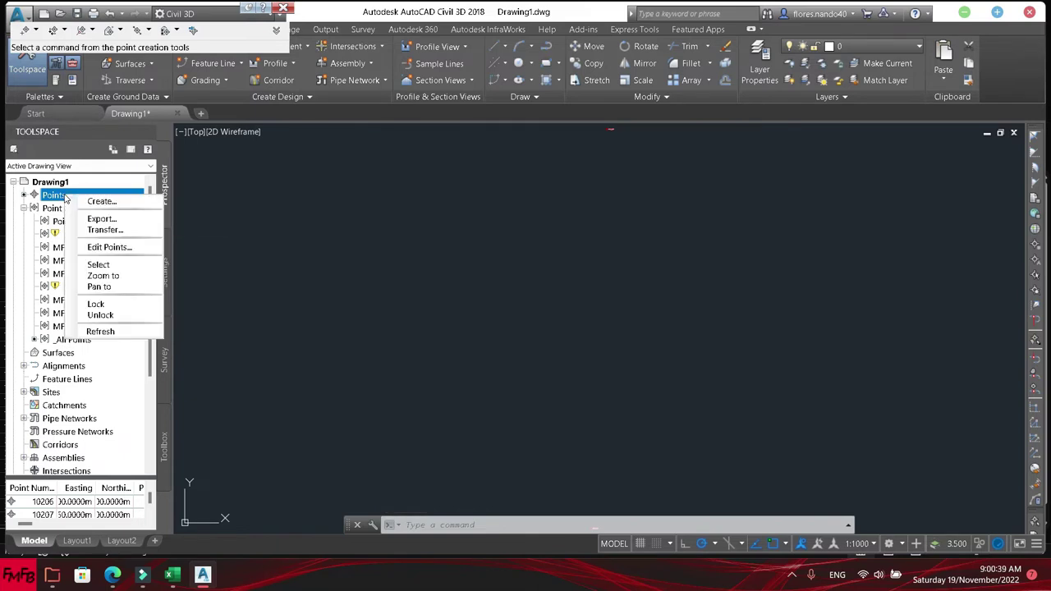
click(113, 277)
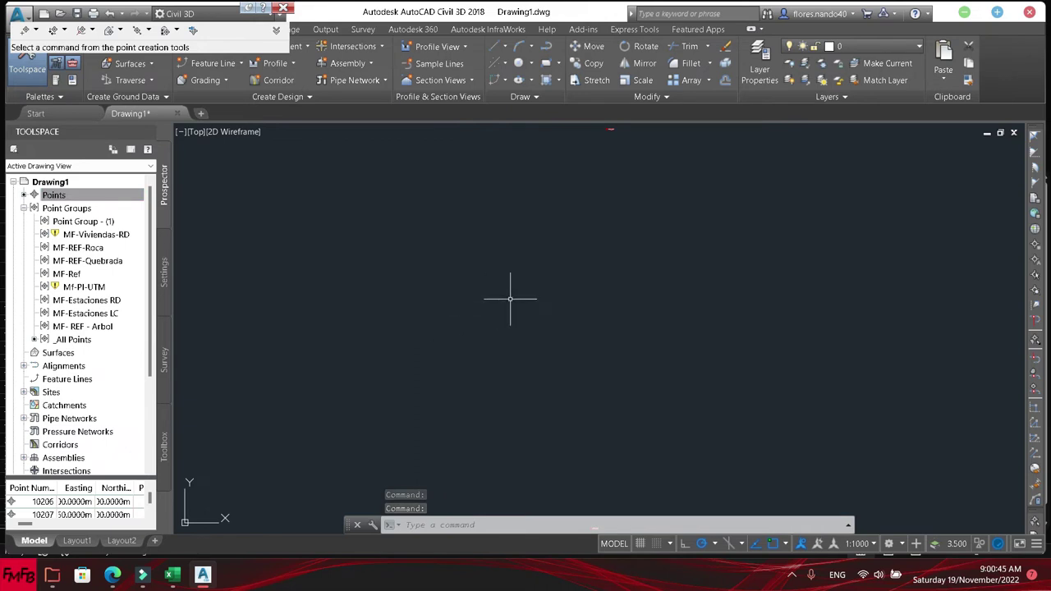
click(627, 136)
drag(628, 136, 616, 129)
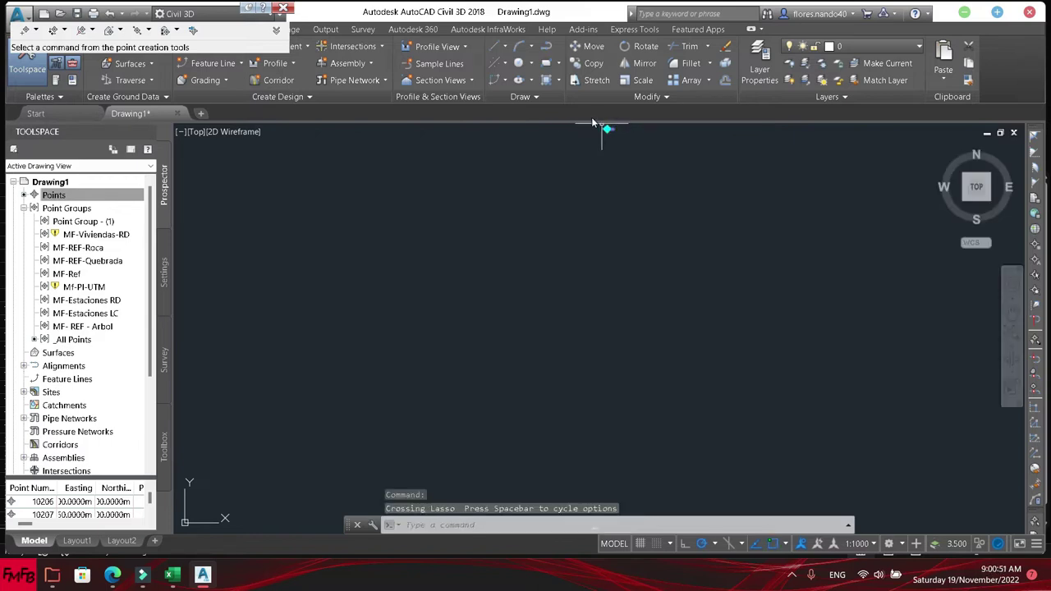
- Try a zoom window, cancel it, and scroll in on the point labelled 960.000
click(419, 525)
text(zoo)
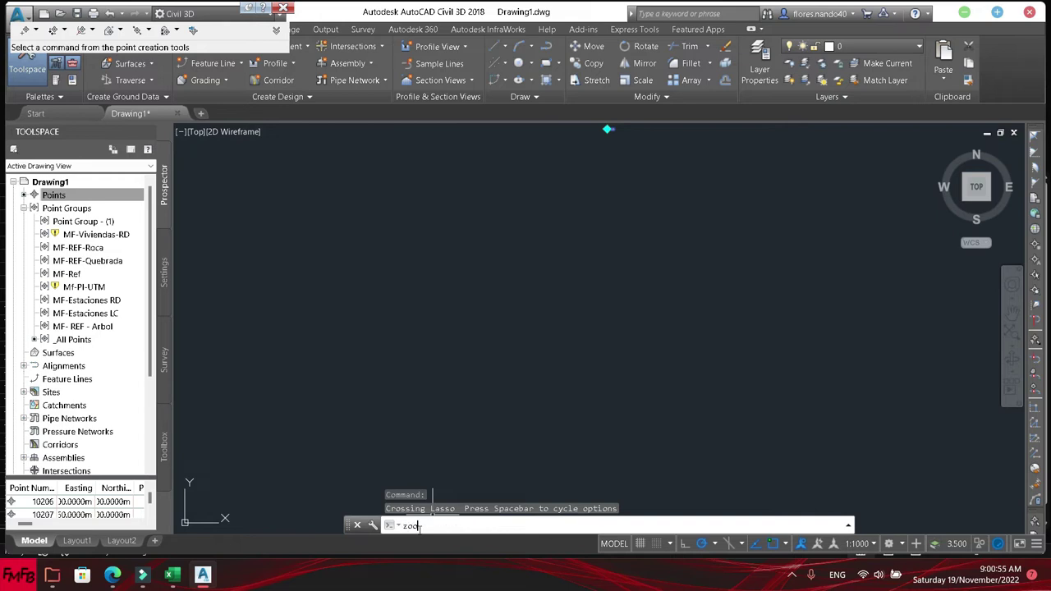
text(m)
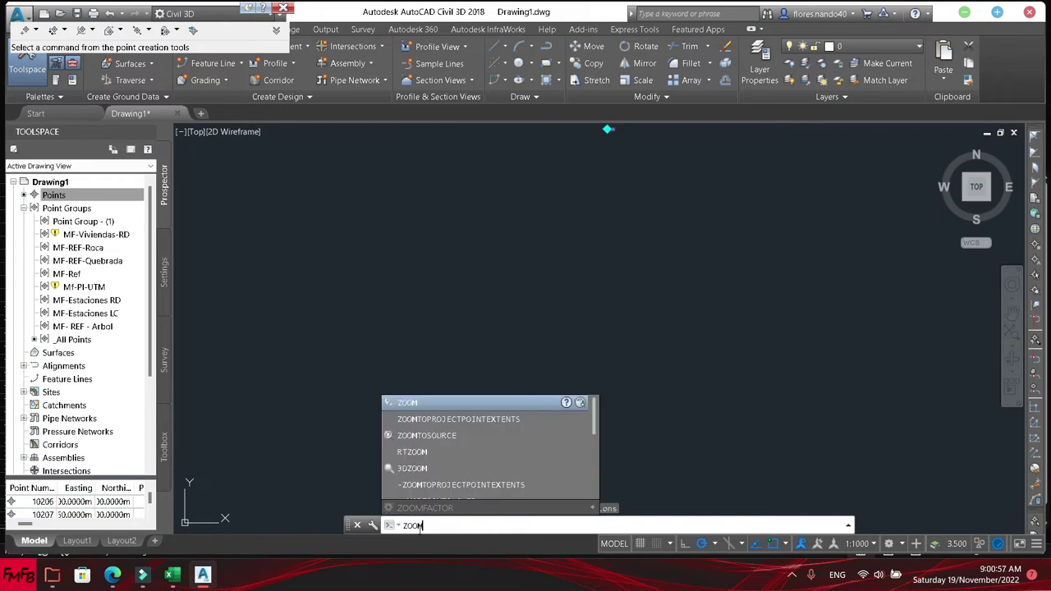
key(Return)
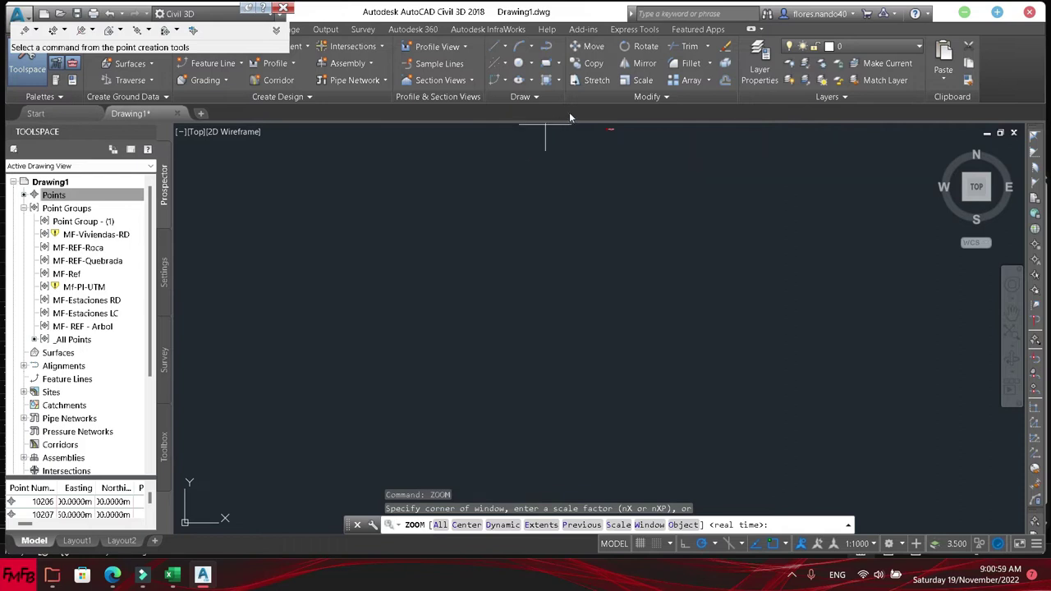
click(590, 126)
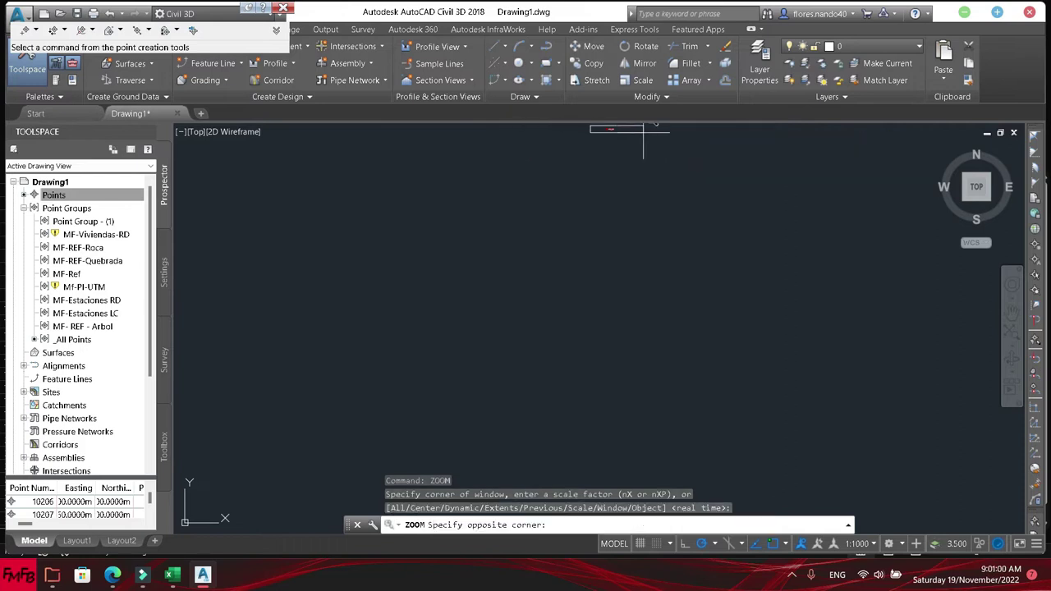
click(654, 148)
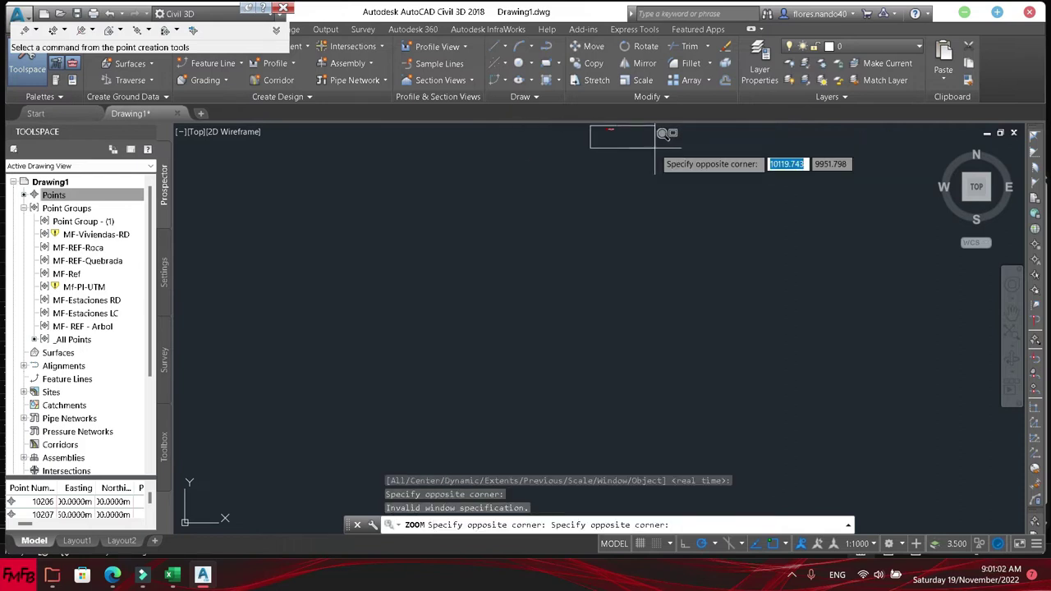
key(Escape)
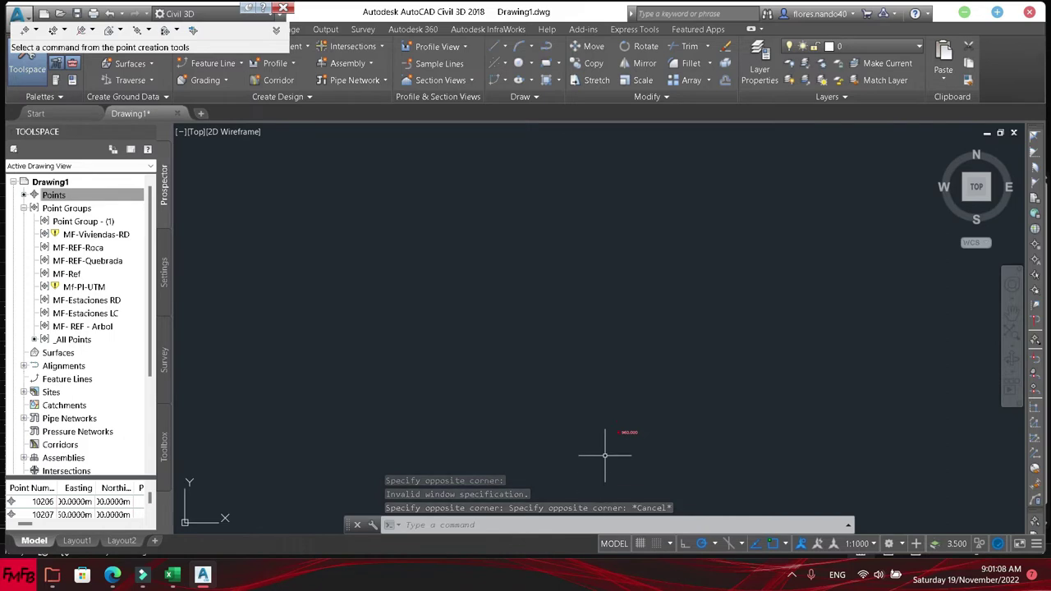
scroll(604, 446, up, 2)
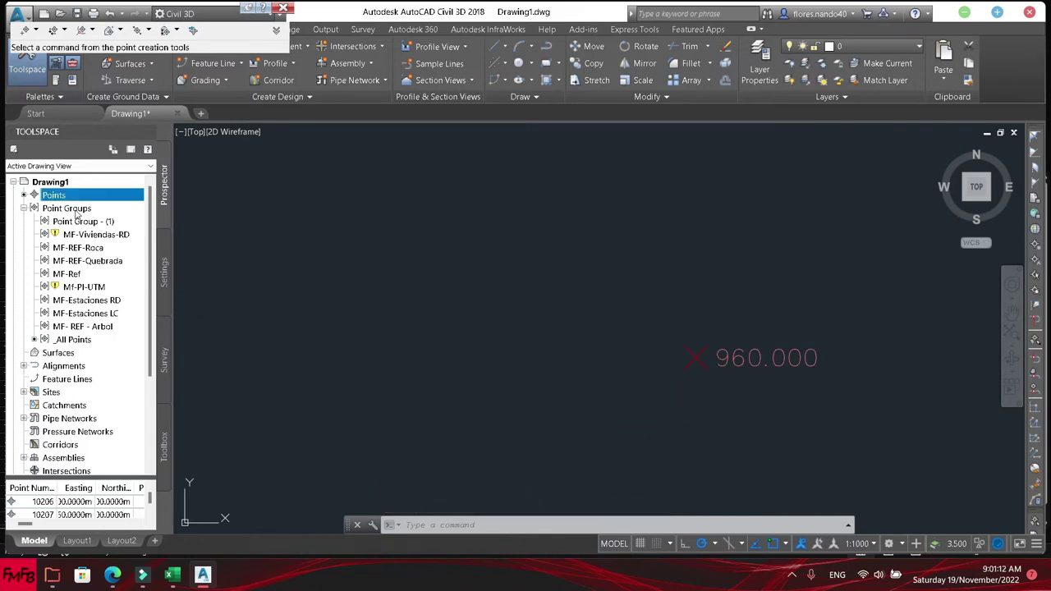
- Update the out-of-date point groups and pan around to locate the points
click(76, 212)
right_click(78, 211)
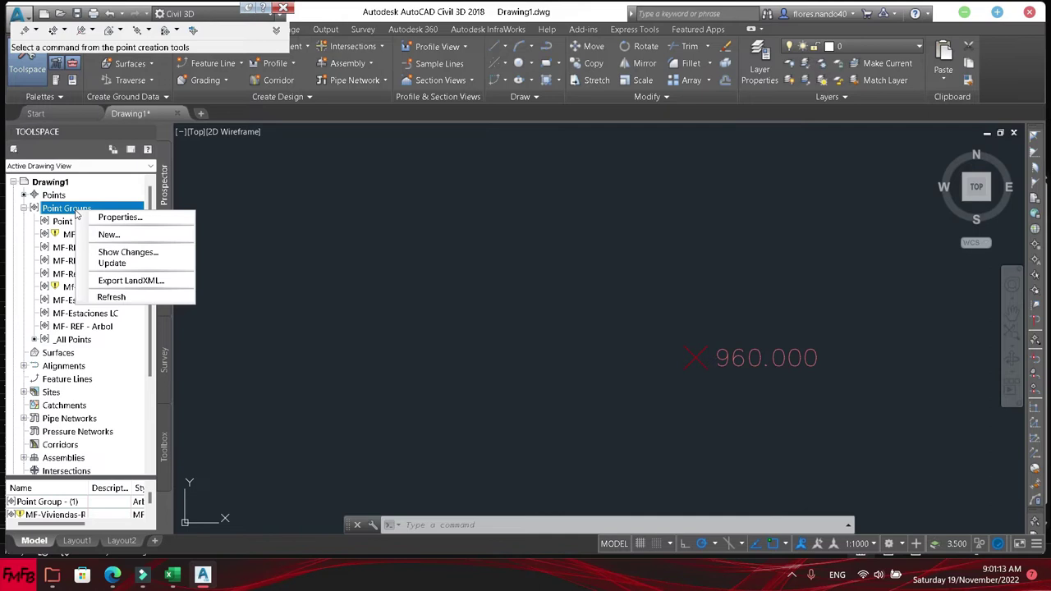
click(112, 263)
scroll(500, 289, down, 3)
scroll(500, 289, down, 3)
scroll(500, 289, down, 2)
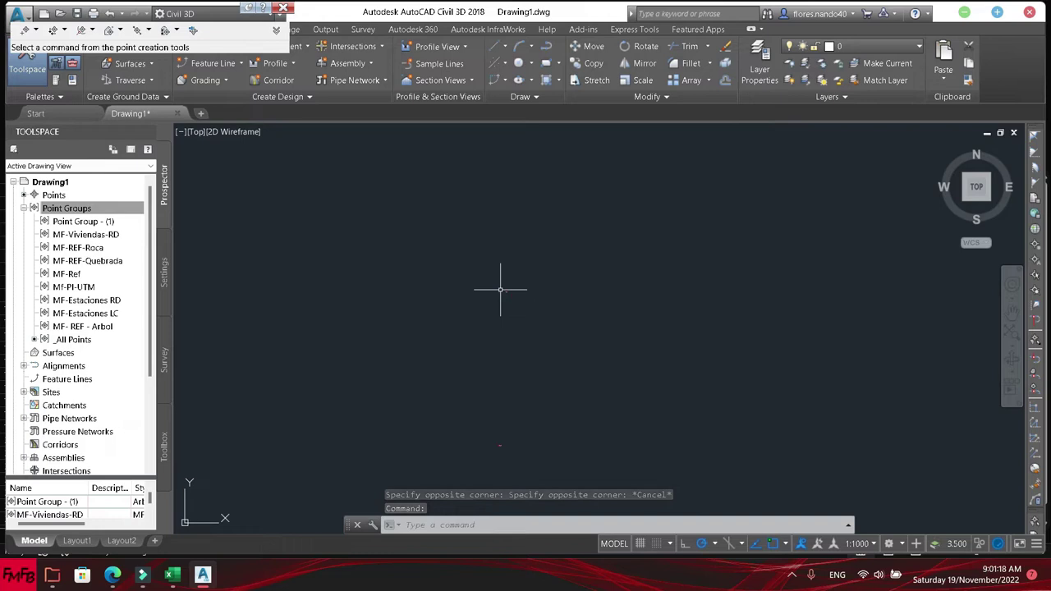
scroll(542, 263, down, 2)
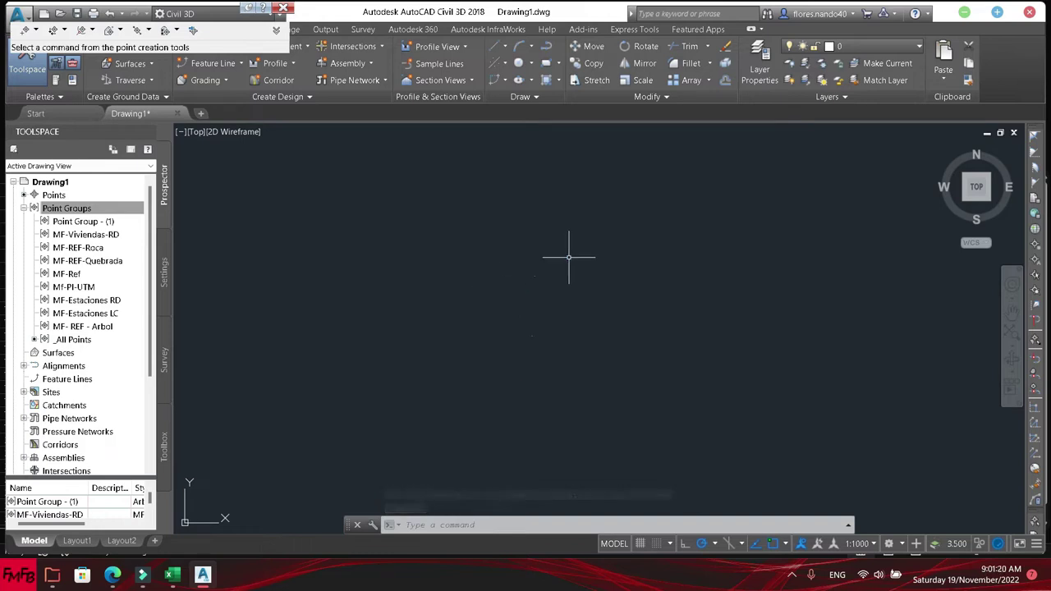
middle_drag(637, 300, 671, 160)
middle_drag(631, 191, 606, 422)
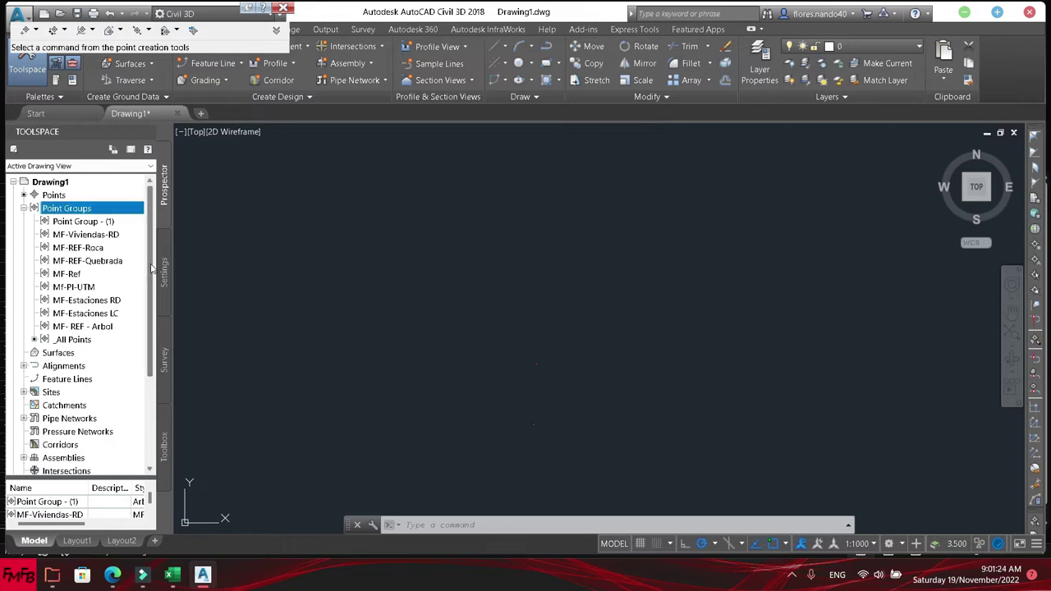
scroll(529, 264, up, 1)
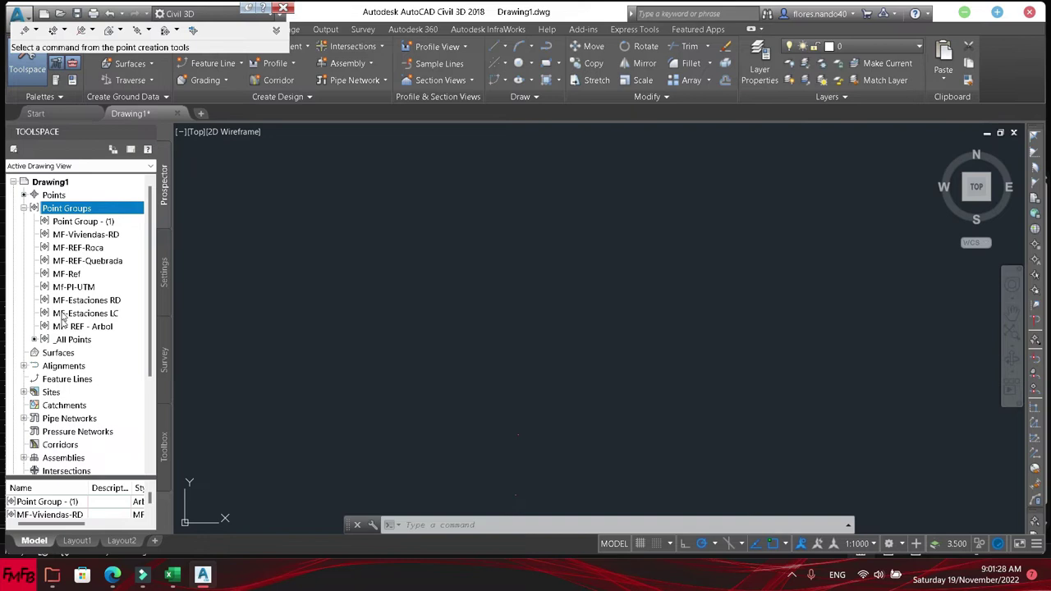
- Zoom the view to the _All Points group and select that group
right_click(56, 340)
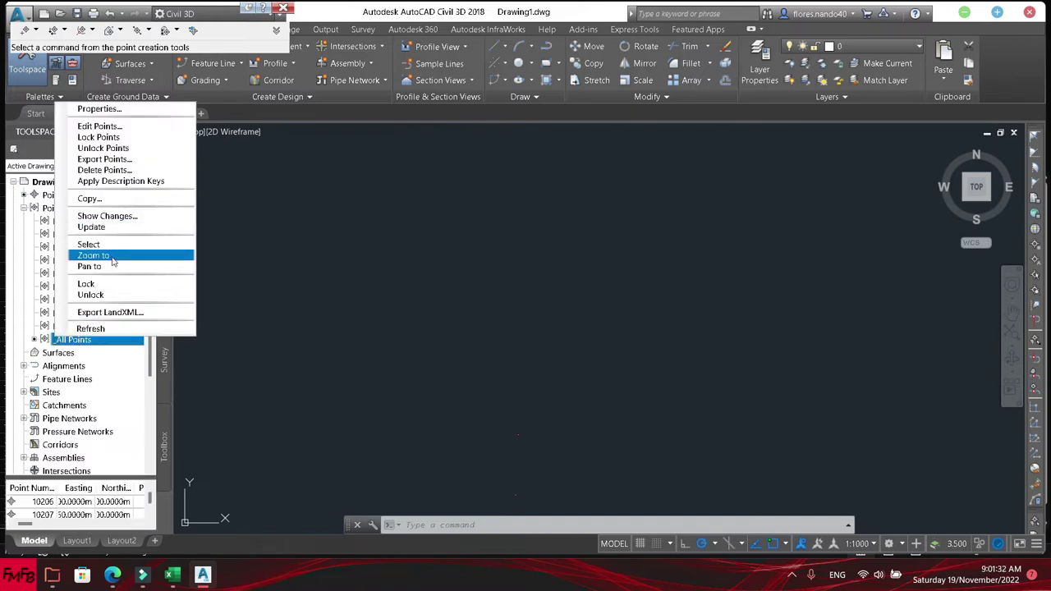
click(111, 257)
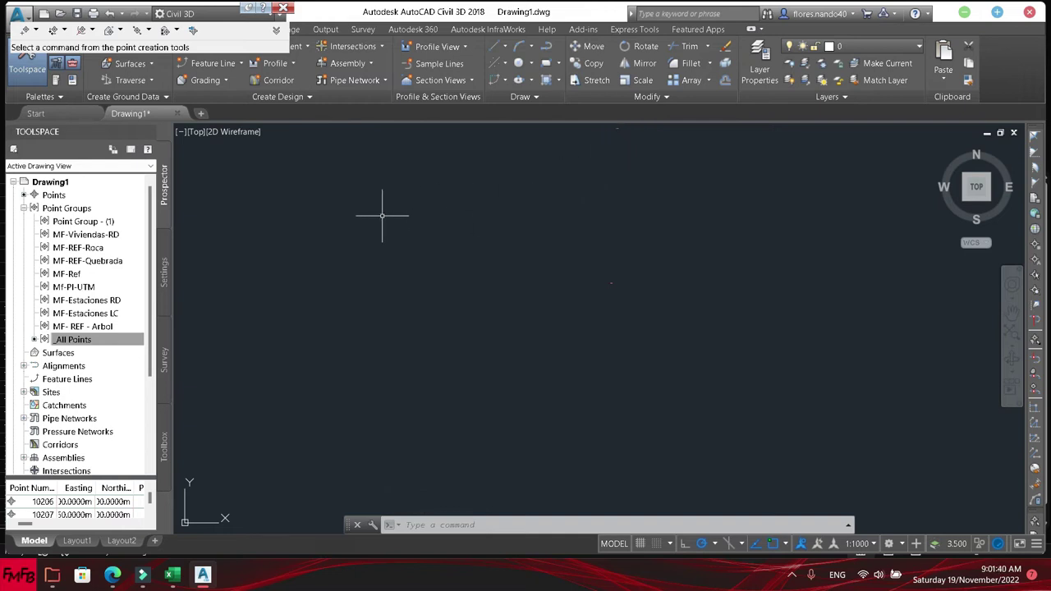
mouse_move(484, 141)
middle_down()
mouse_move(327, 373)
mouse_move(305, 484)
middle_up()
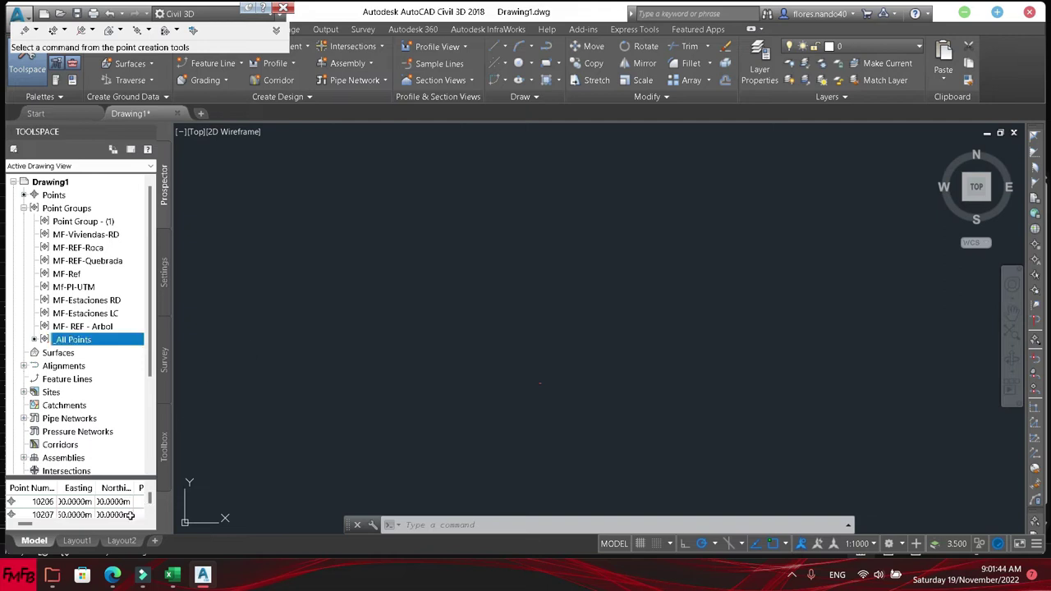
mouse_move(25, 523)
mouse_down()
mouse_move(147, 543)
mouse_move(2, 529)
mouse_up()
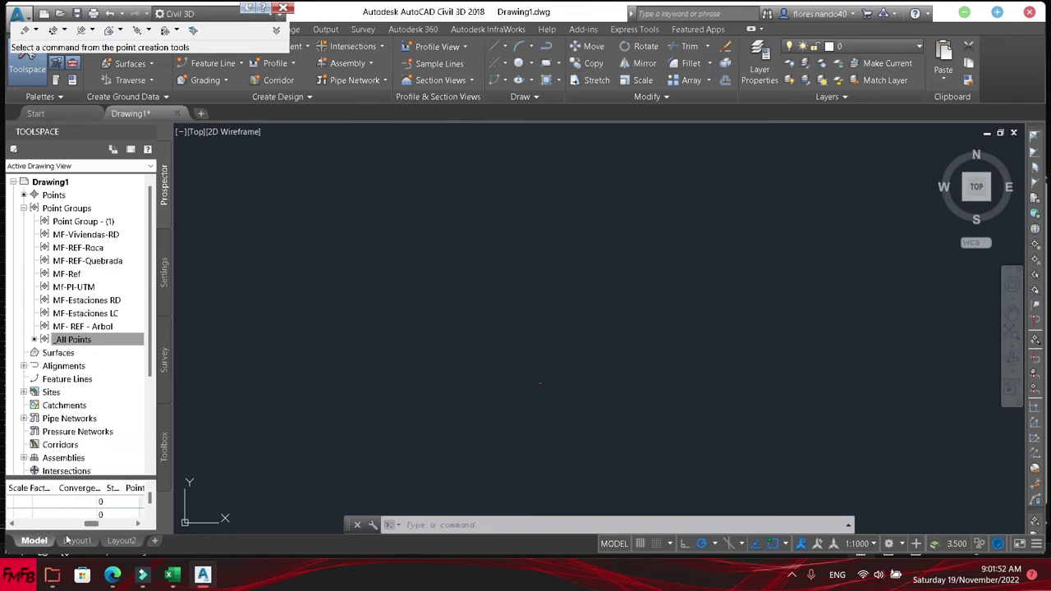
click(116, 342)
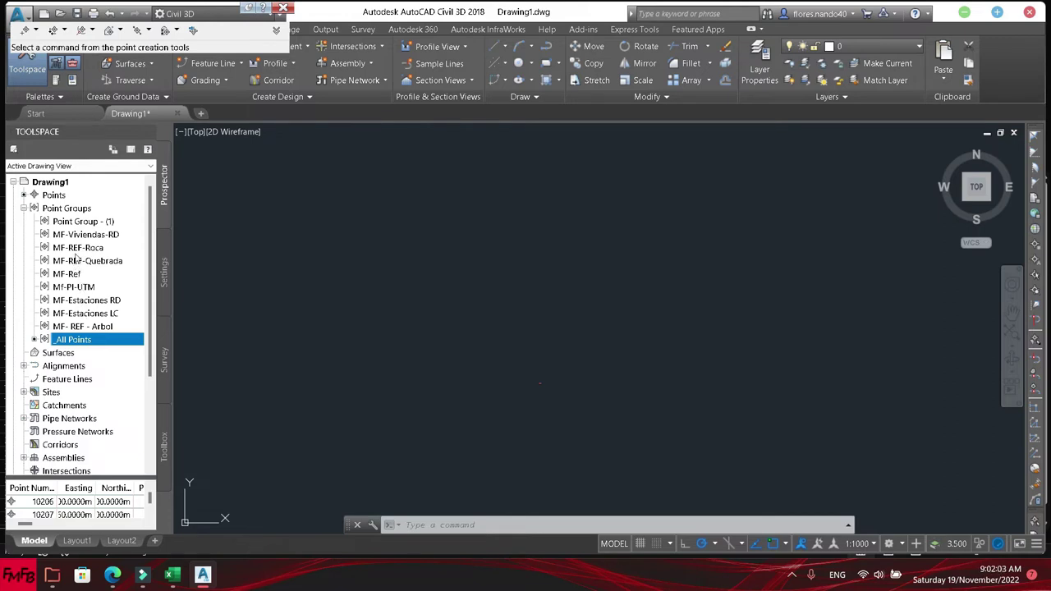
- Create Point Group - (2) with the Arbol style, including raw descriptions matching Tree
right_click(68, 212)
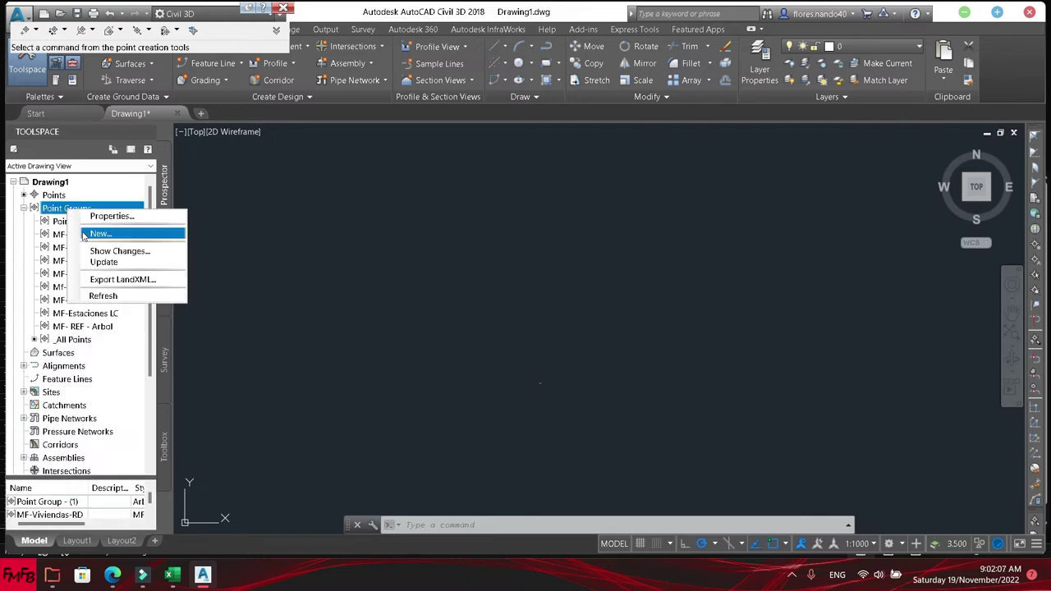
click(86, 233)
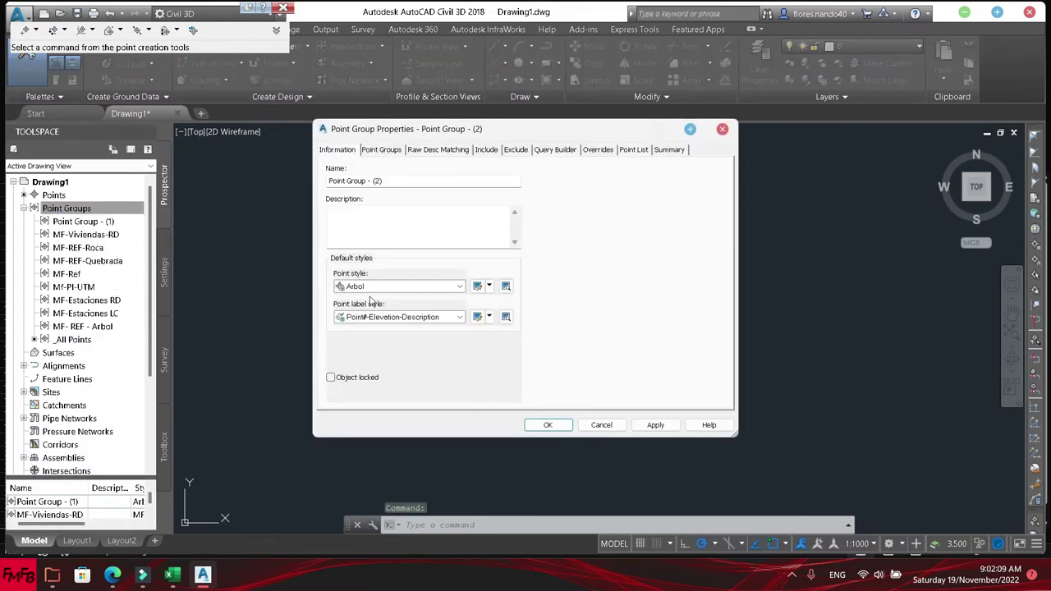
click(489, 288)
click(488, 148)
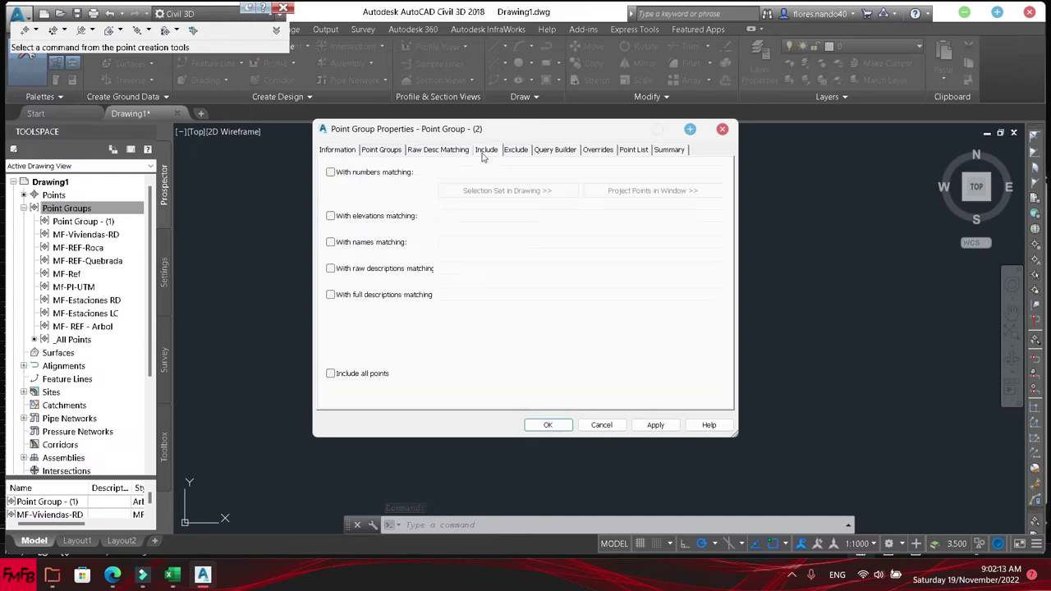
click(366, 269)
click(460, 268)
text(Tree)
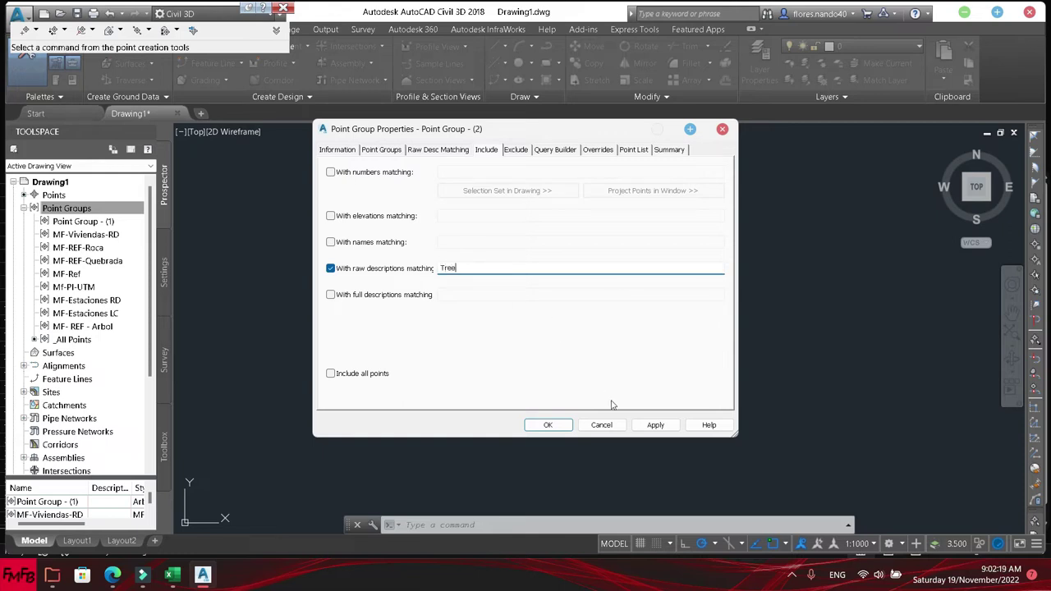
click(655, 424)
click(550, 425)
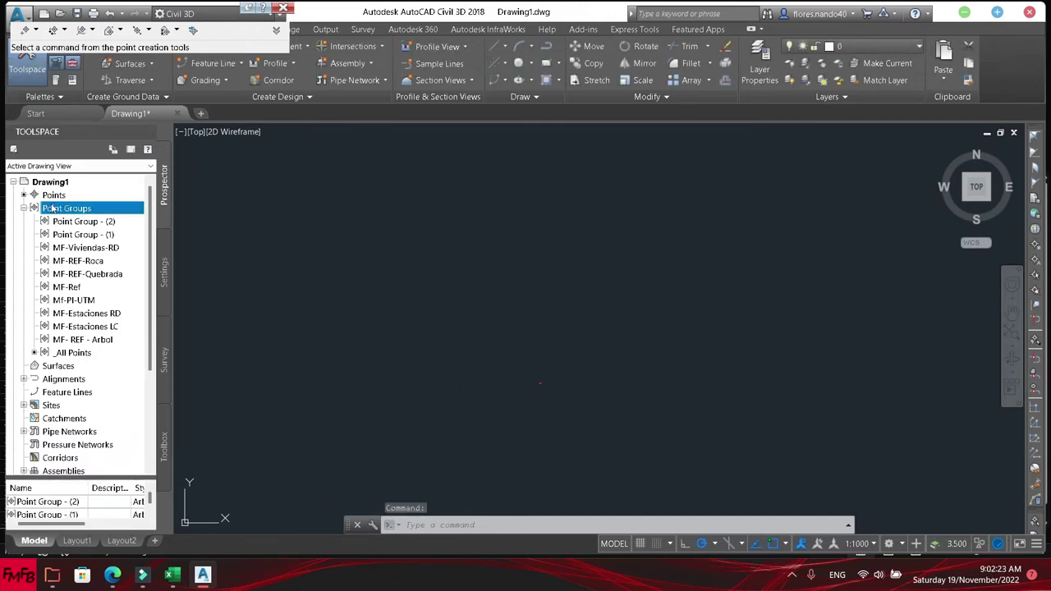
right_click(53, 211)
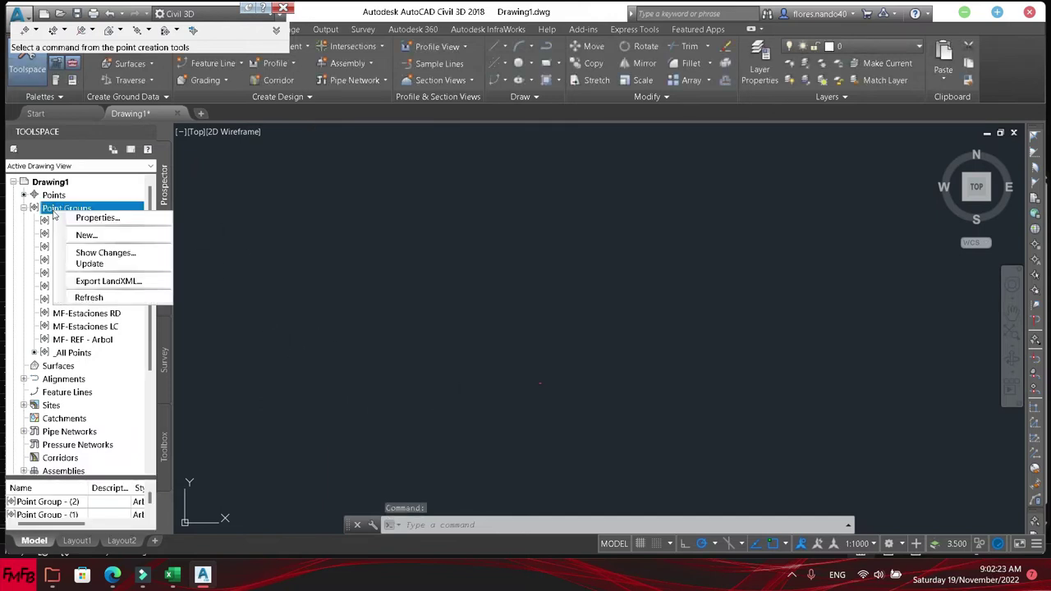
click(92, 263)
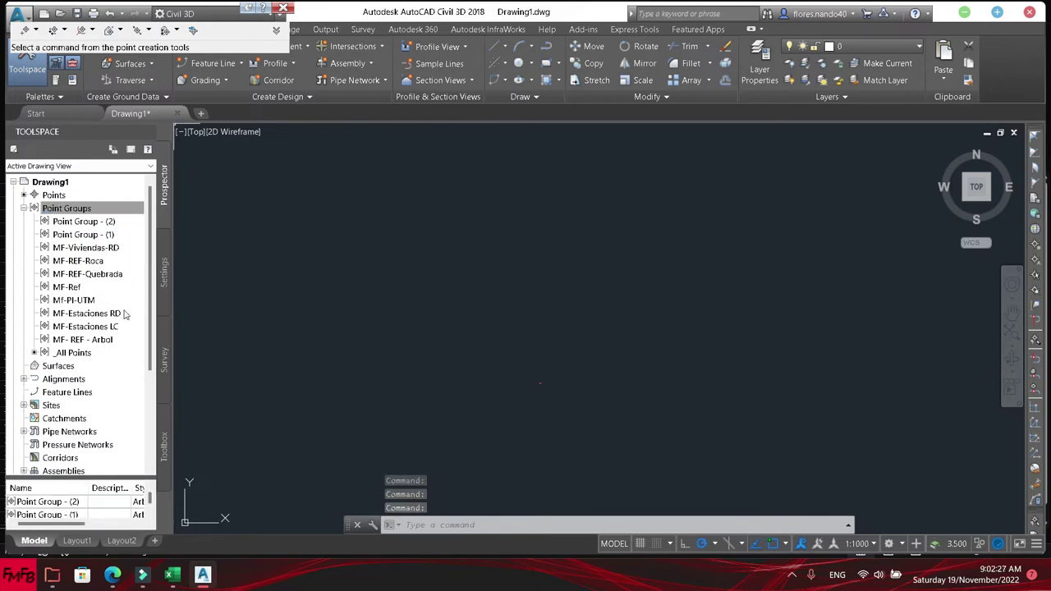
right_click(72, 355)
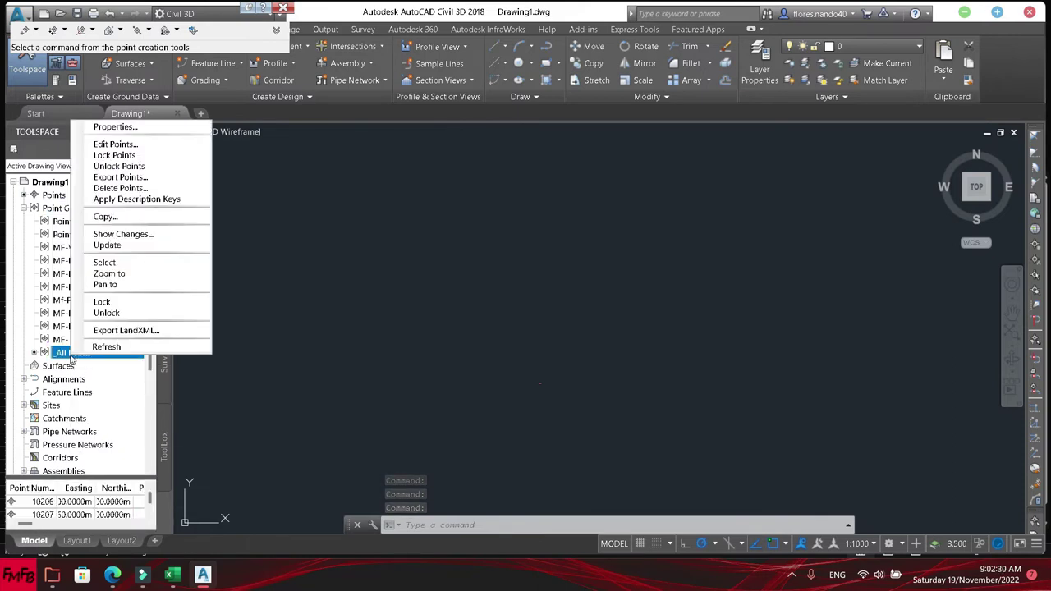
click(105, 273)
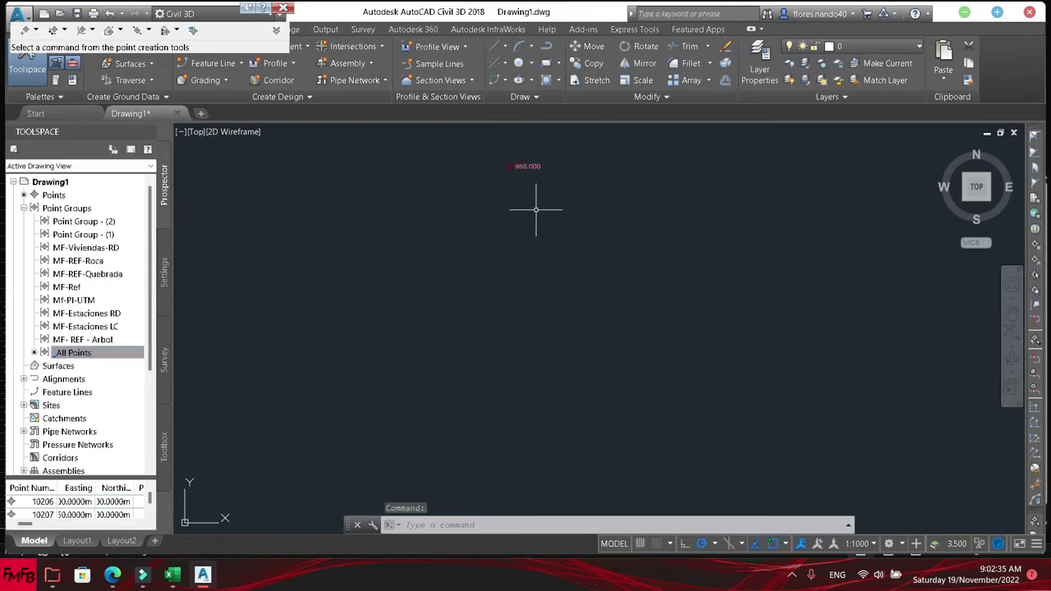
scroll(530, 222, up, 2)
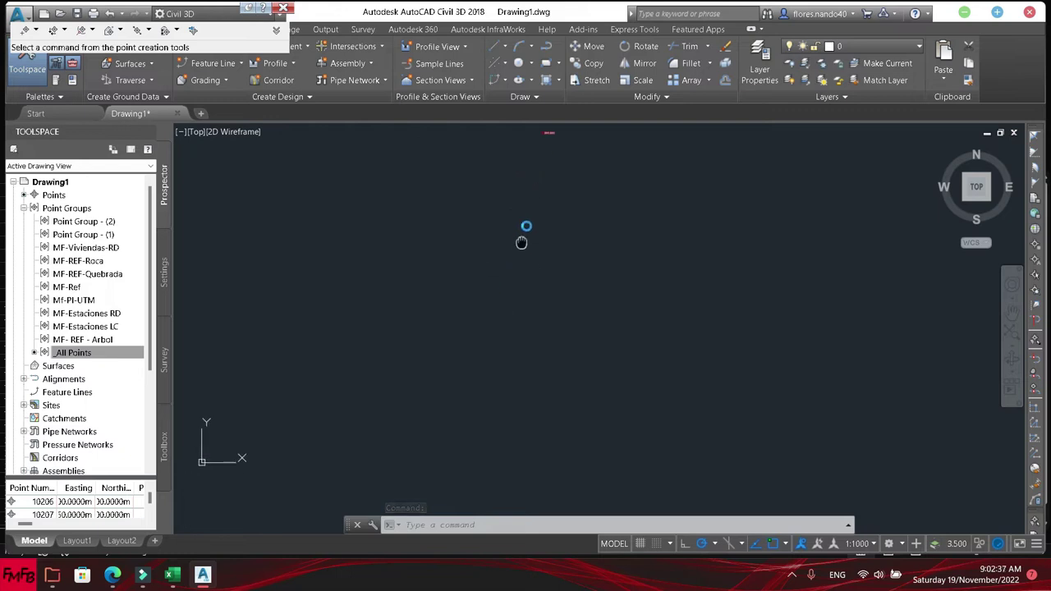
middle_drag(524, 235, 509, 198)
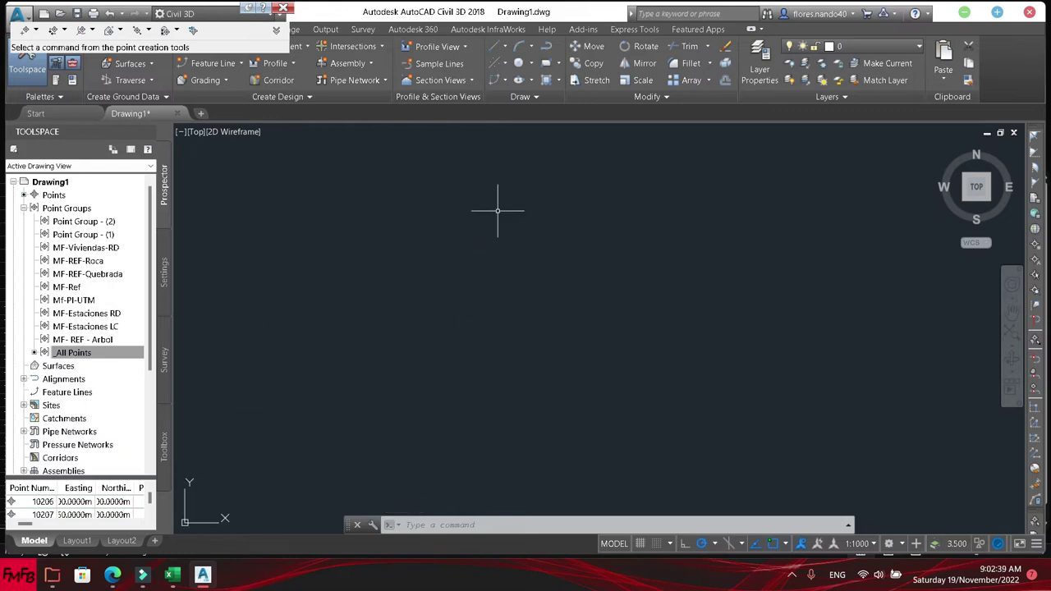
scroll(551, 225, down, 3)
click(550, 211)
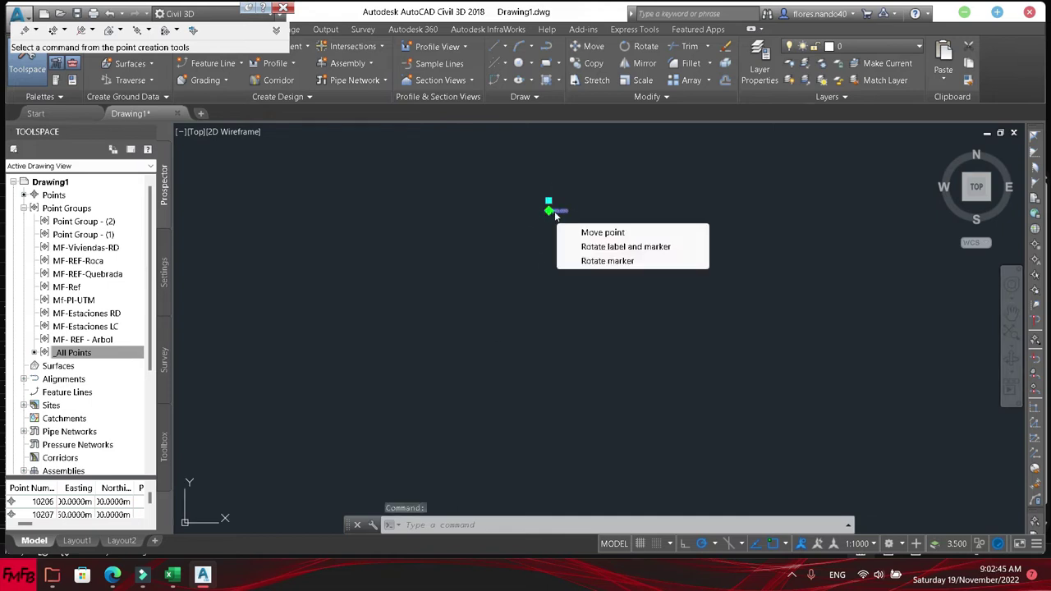
scroll(579, 207, up, 3)
middle_drag(549, 338, 544, 354)
scroll(554, 287, up, 2)
scroll(556, 286, down, 2)
middle_drag(580, 197, 544, 410)
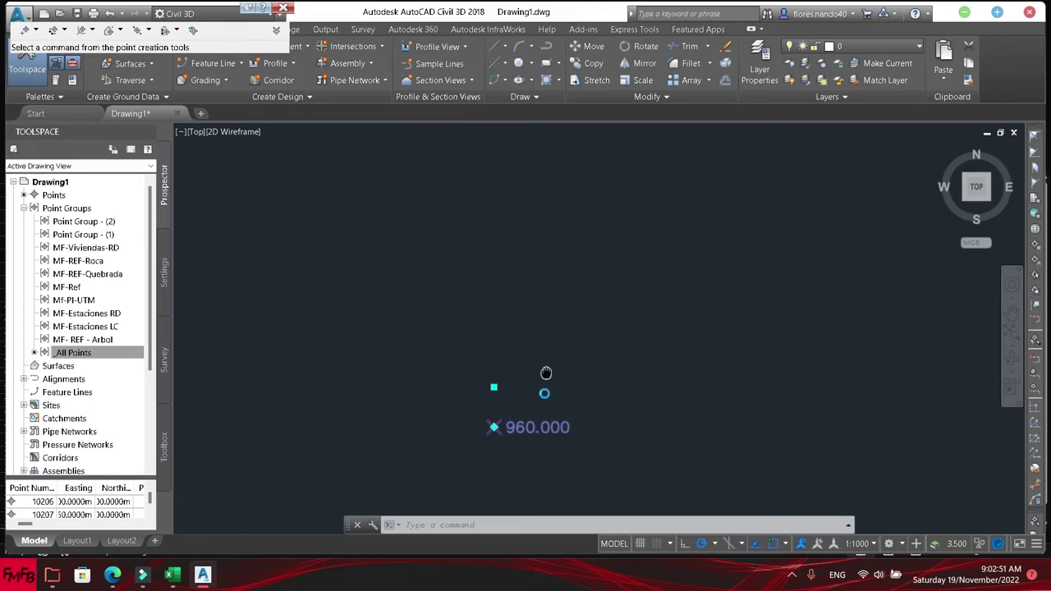
middle_drag(560, 272, 547, 413)
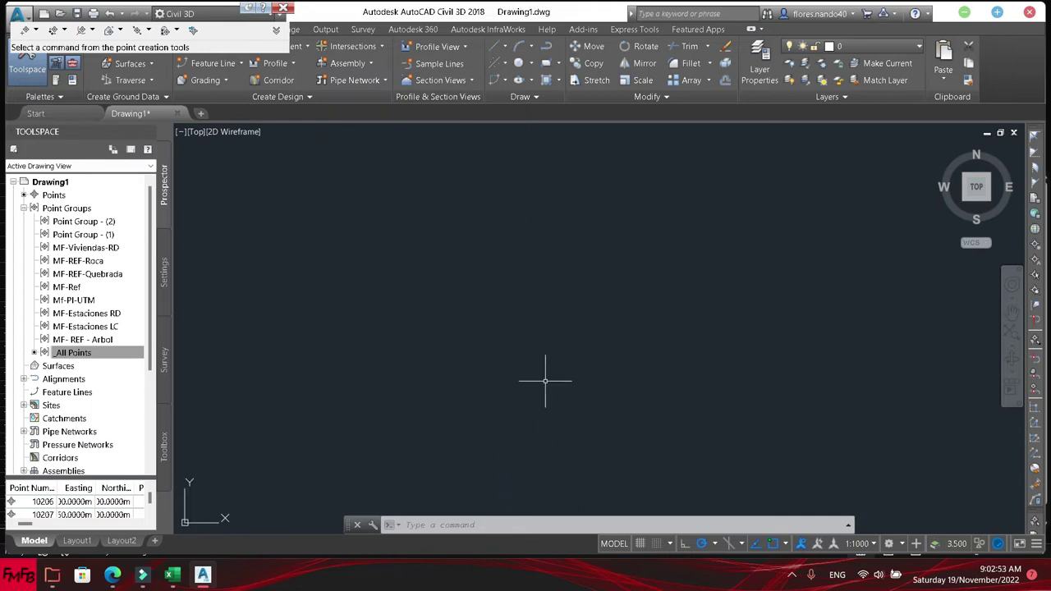
- Close Drawing1 without saving changes and bring Excel to the front
key(alt+Tab)
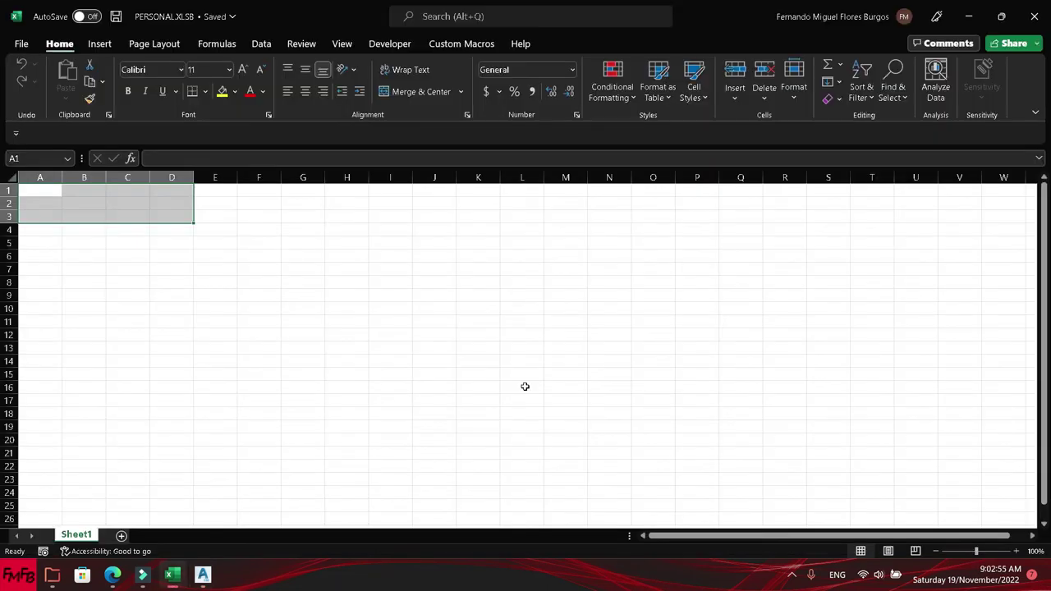
key(alt+Tab)
key(alt+Tab)
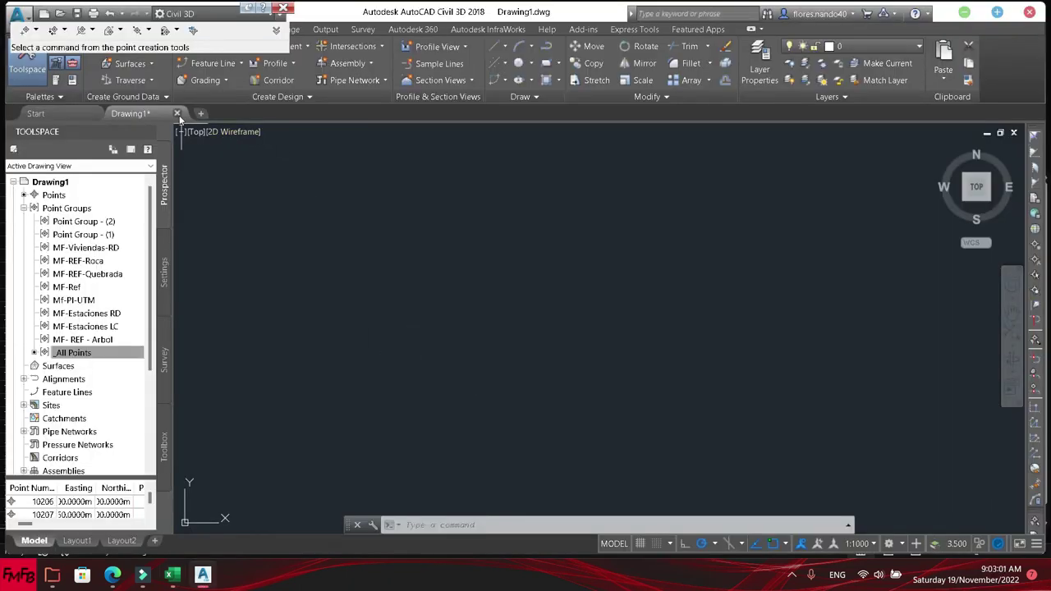
click(177, 113)
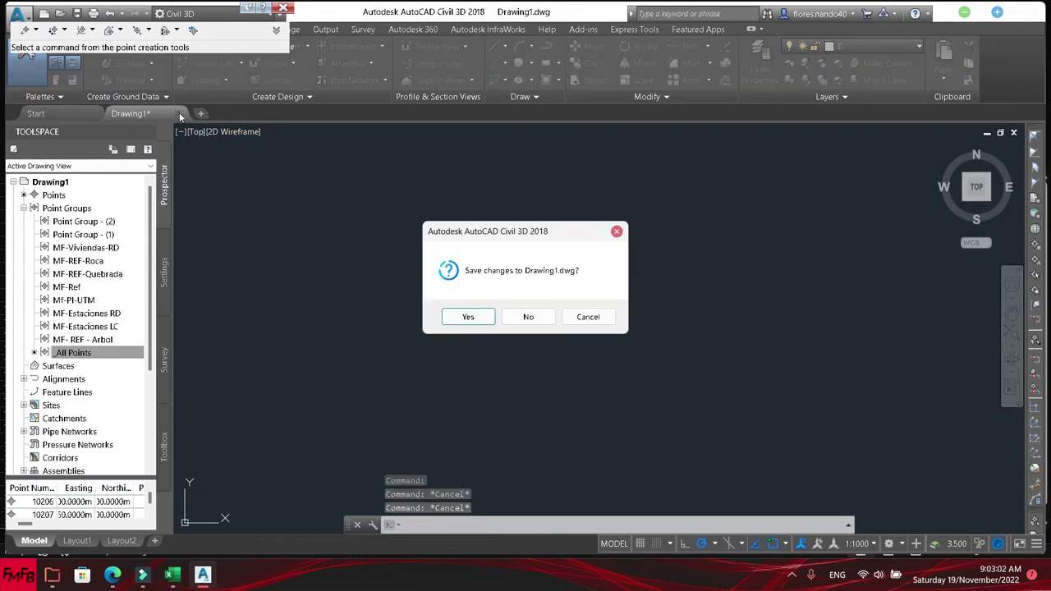
click(553, 316)
key(alt+Tab)
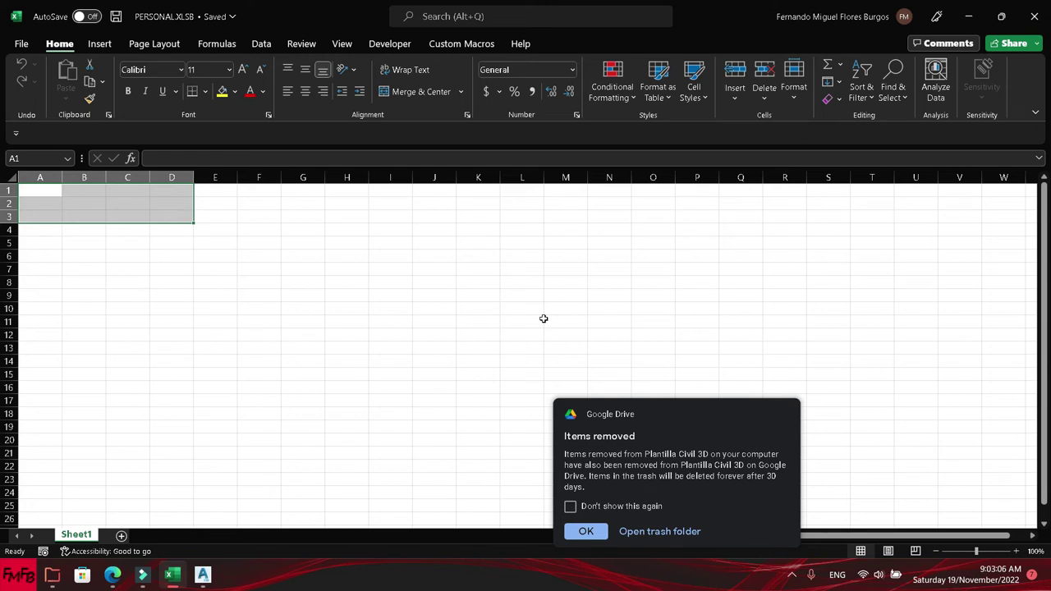
- Reopen Book1.csv, enter Tree in cell D1, save it, and return to Civil 3D
key(ctrl+o)
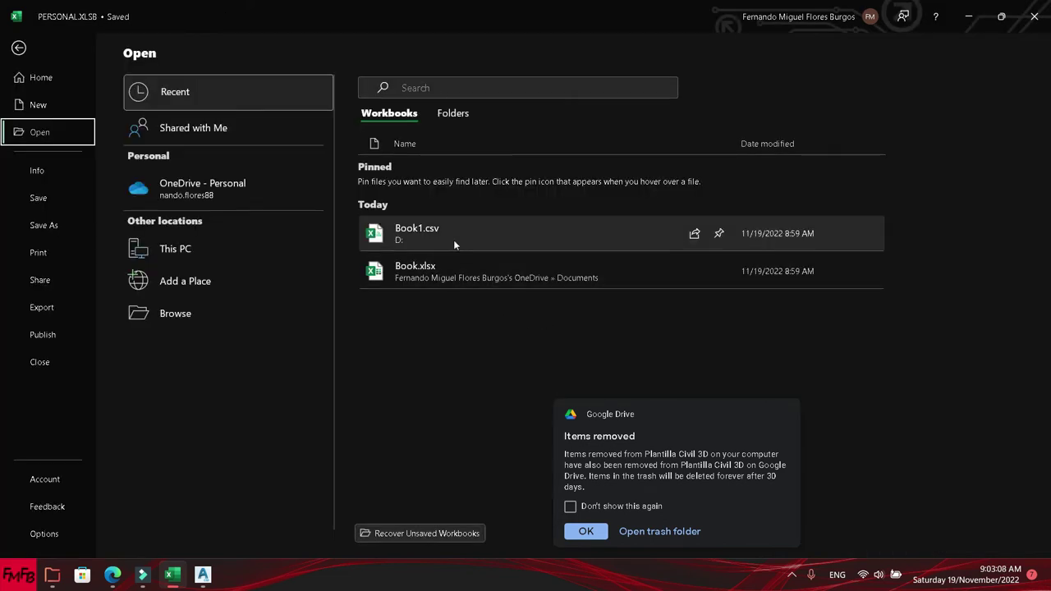
click(454, 242)
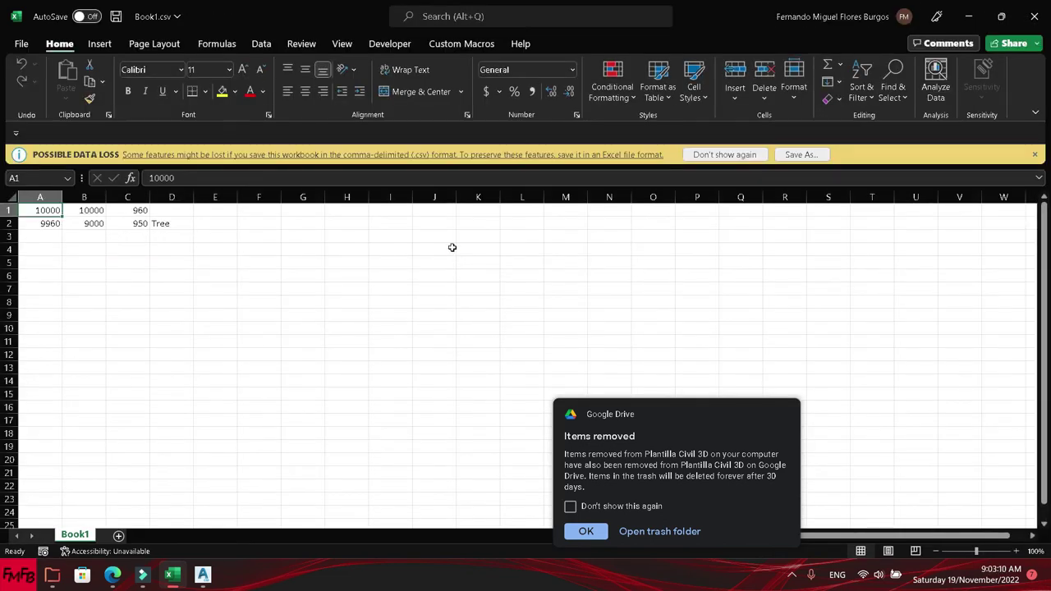
key(Right)
key(Right)
key(Right)
text(Tree)
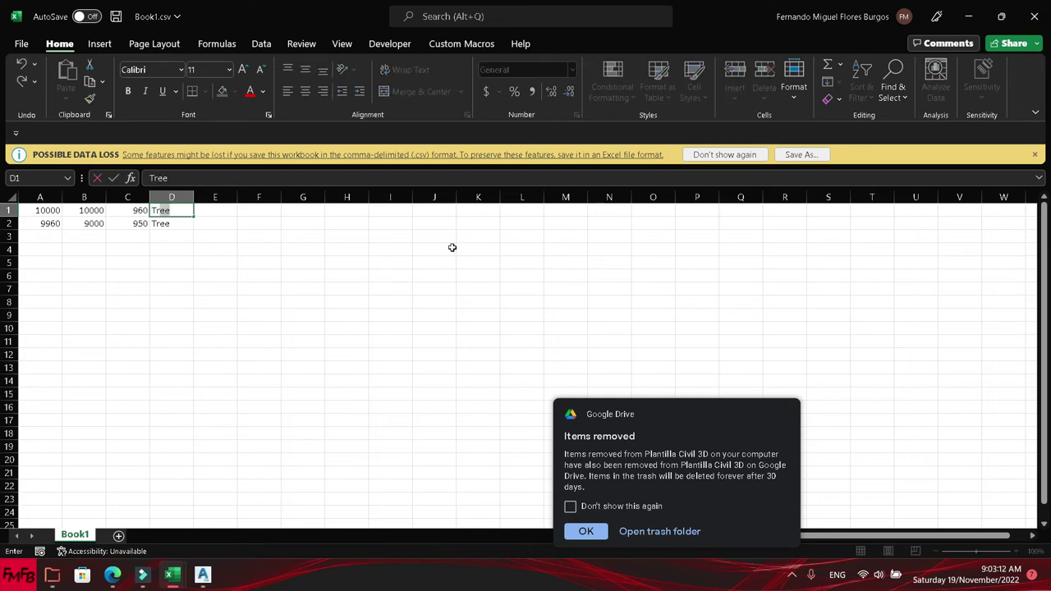
key(Return)
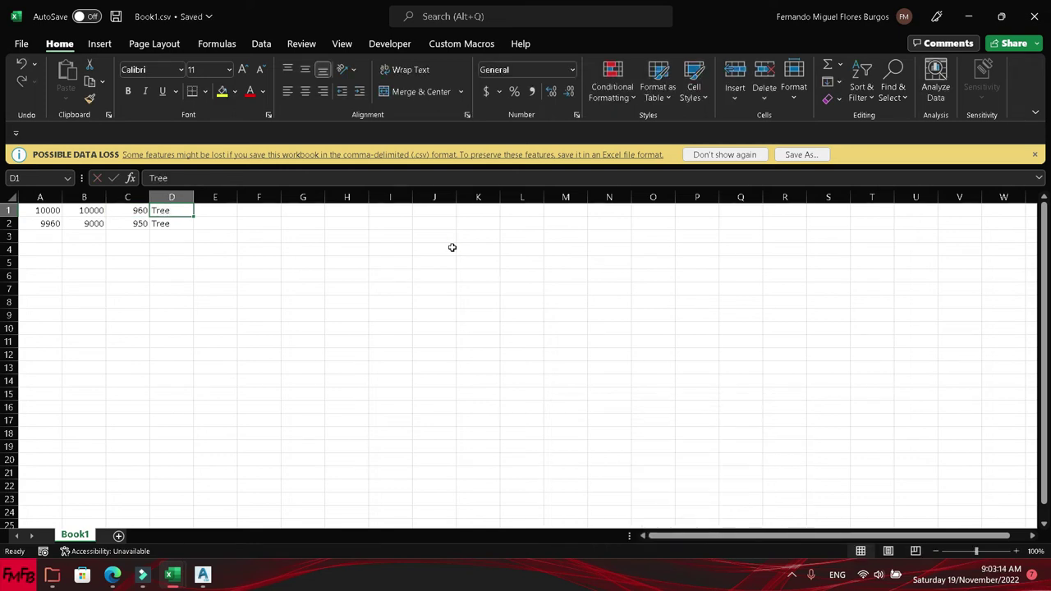
key(alt+Tab)
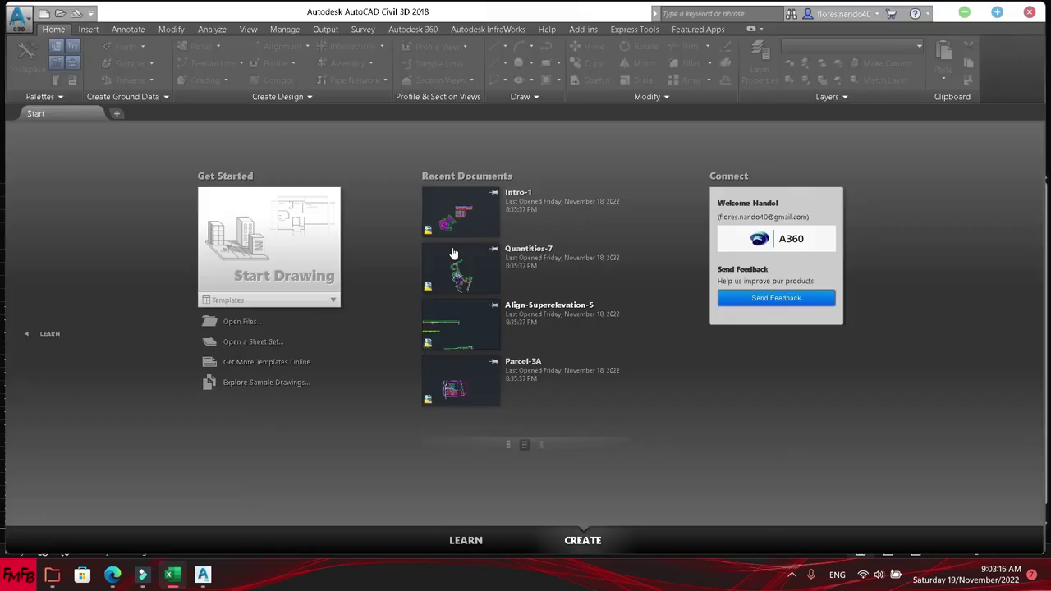
- Start a new drawing and create a point group named Arbol
click(122, 113)
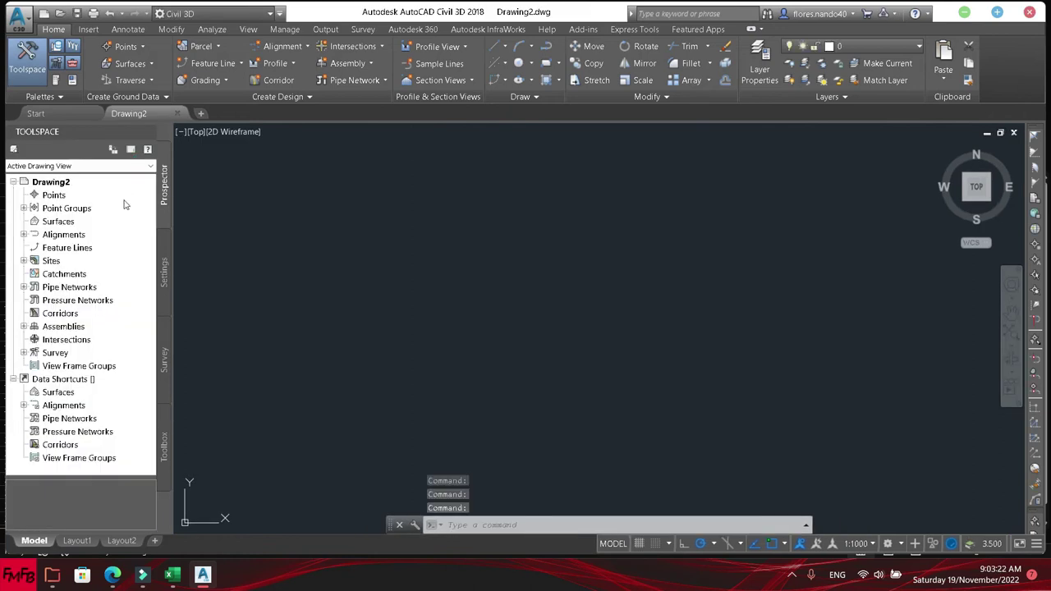
click(25, 208)
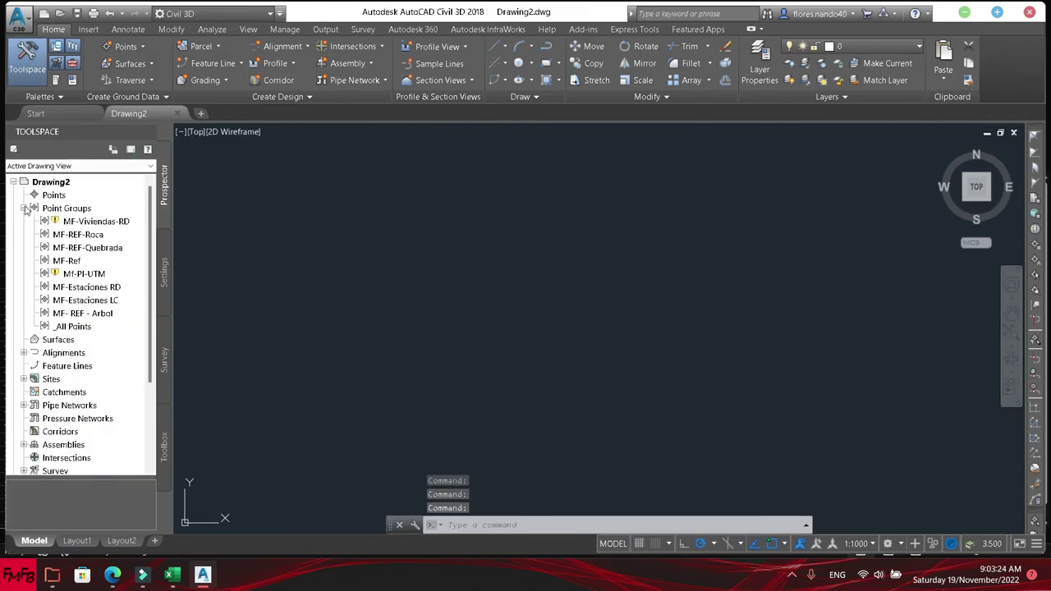
right_click(53, 209)
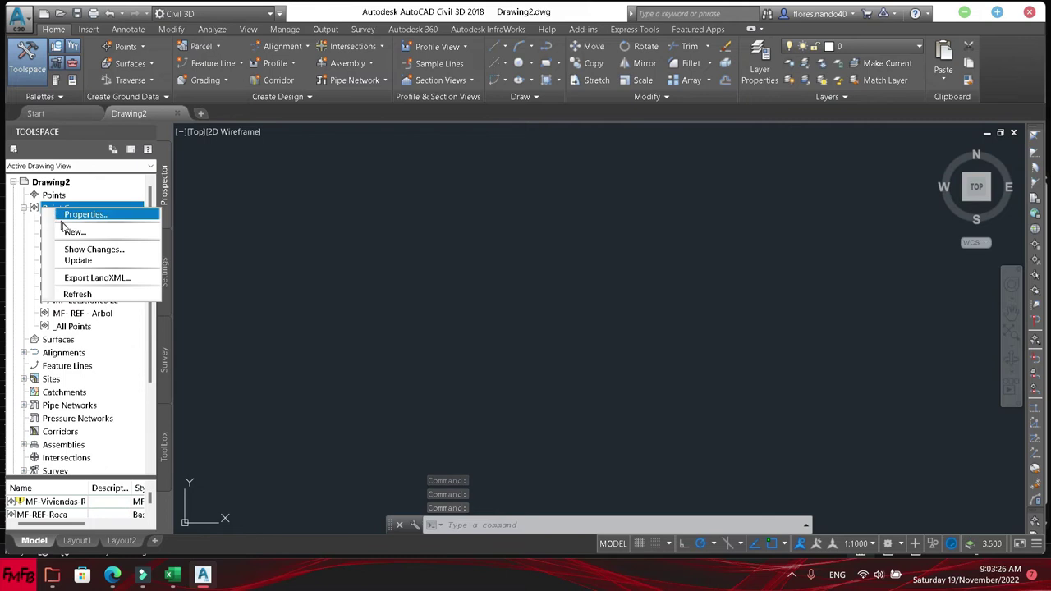
click(72, 234)
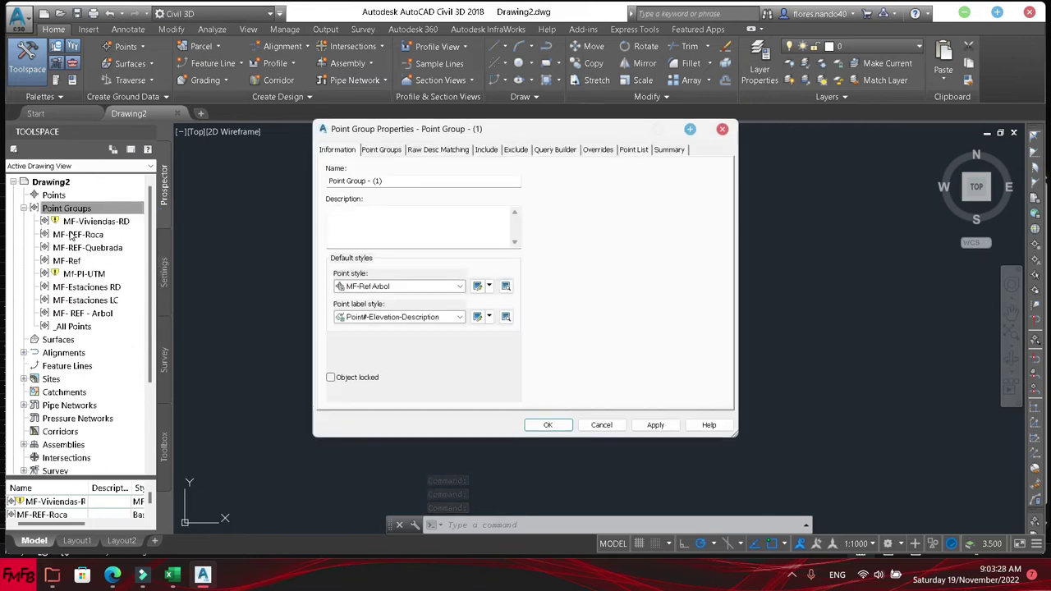
triple_click(439, 177)
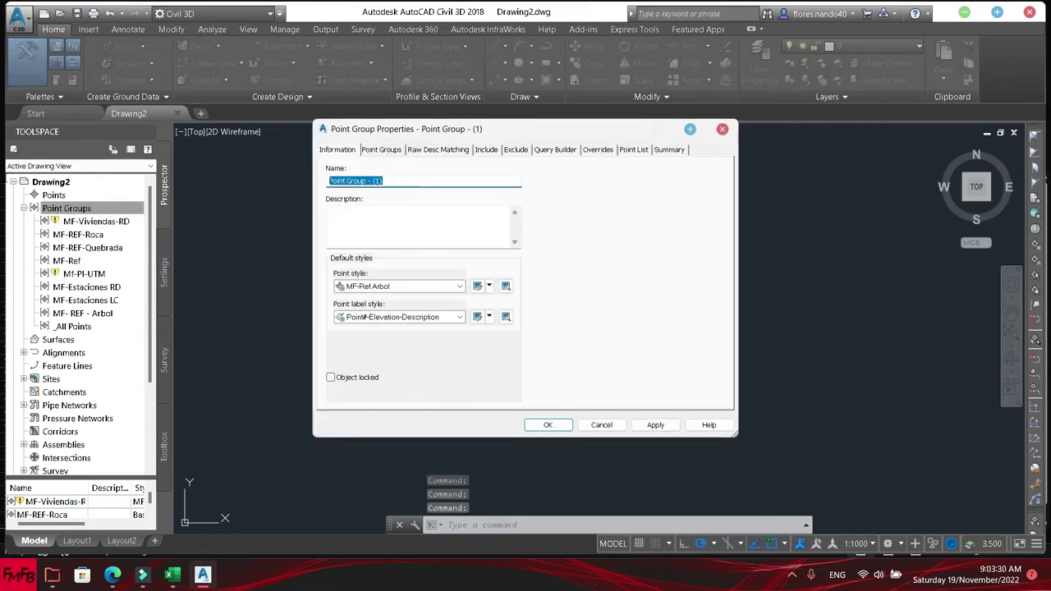
text(Arbol)
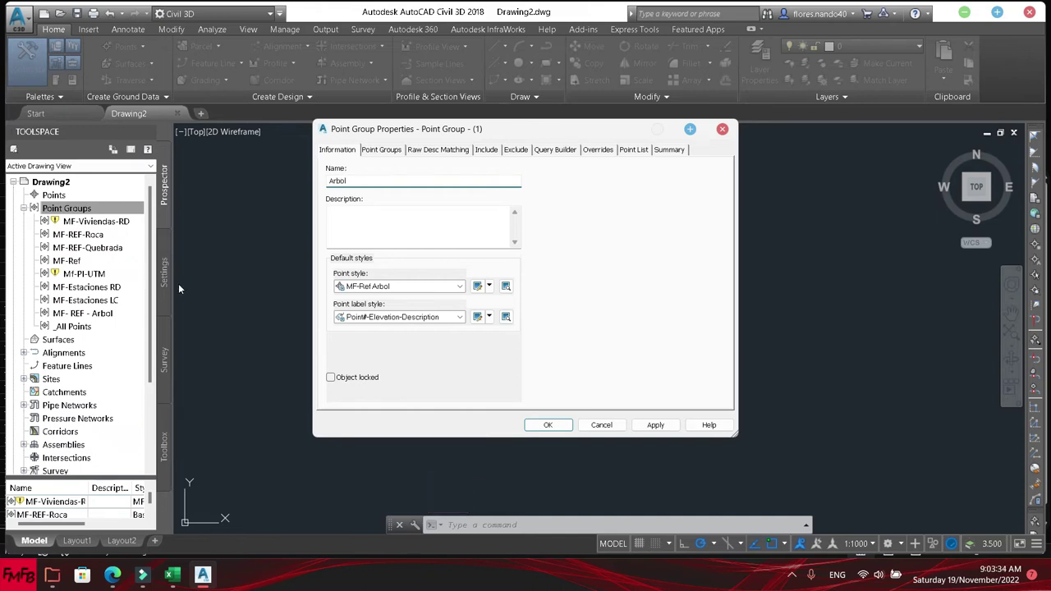
- Give the group a new point style using the Tree 6 block as its marker
click(461, 286)
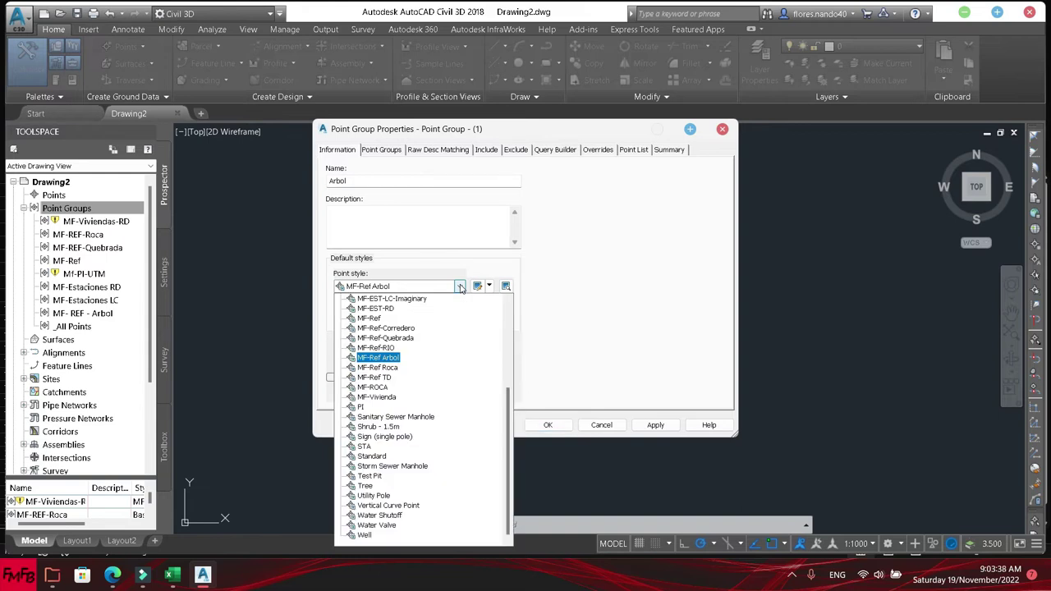
click(461, 287)
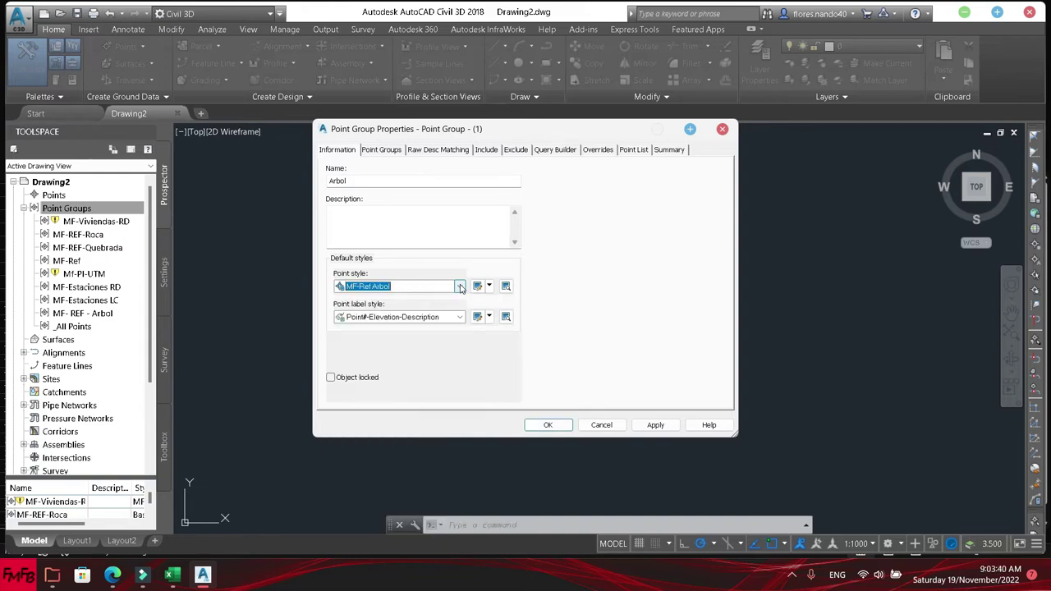
click(489, 285)
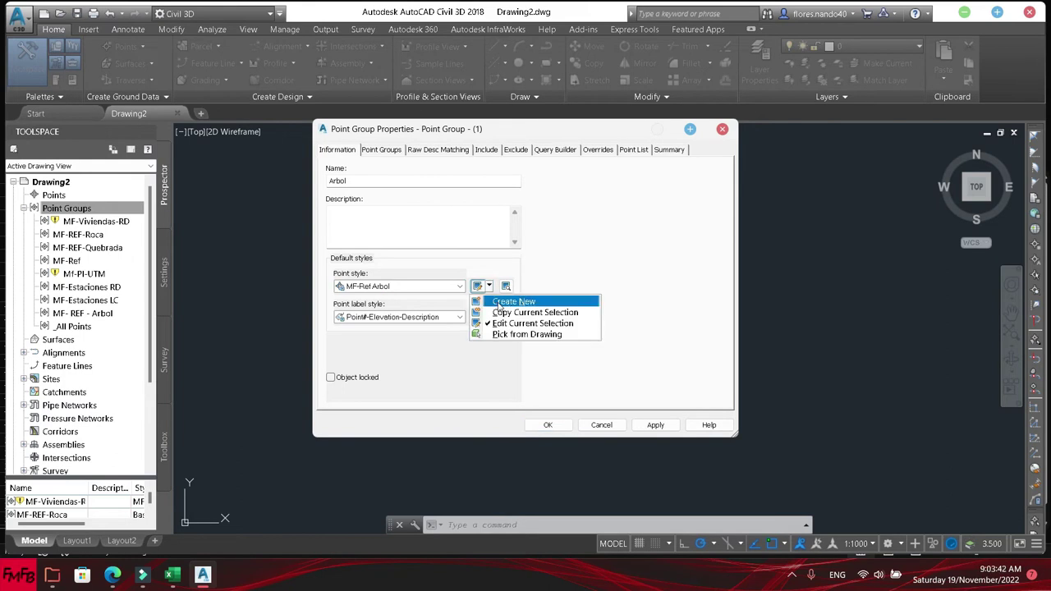
click(510, 301)
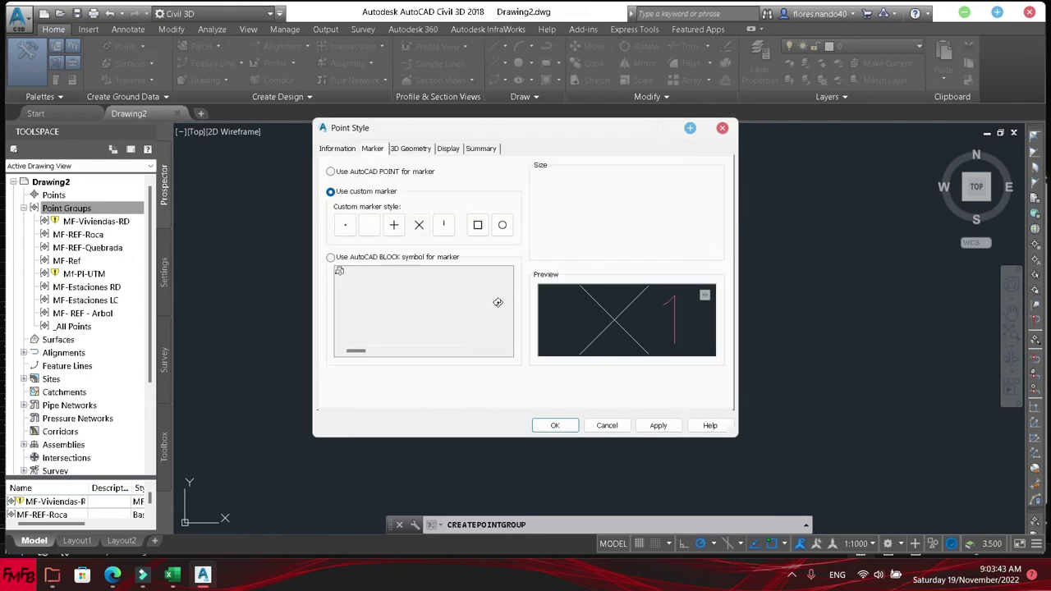
click(342, 257)
click(348, 290)
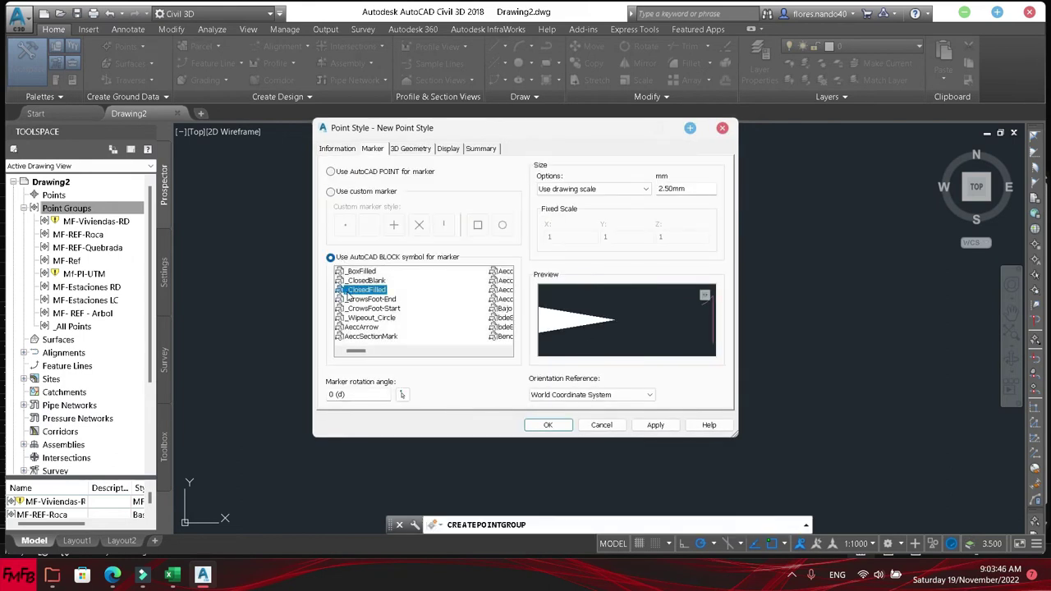
key(t)
click(347, 298)
key(Up)
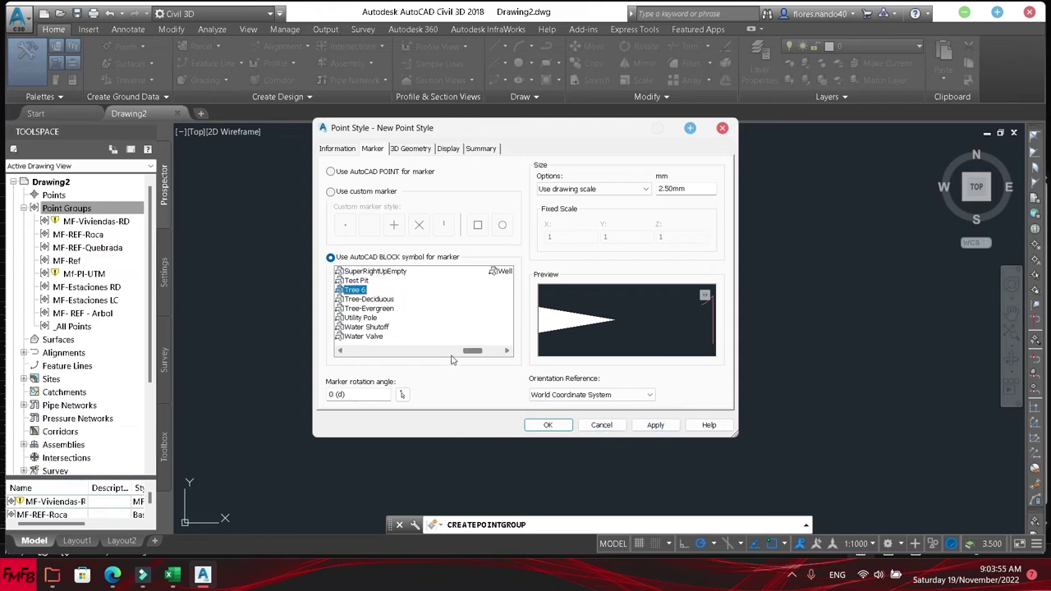
click(647, 428)
click(548, 425)
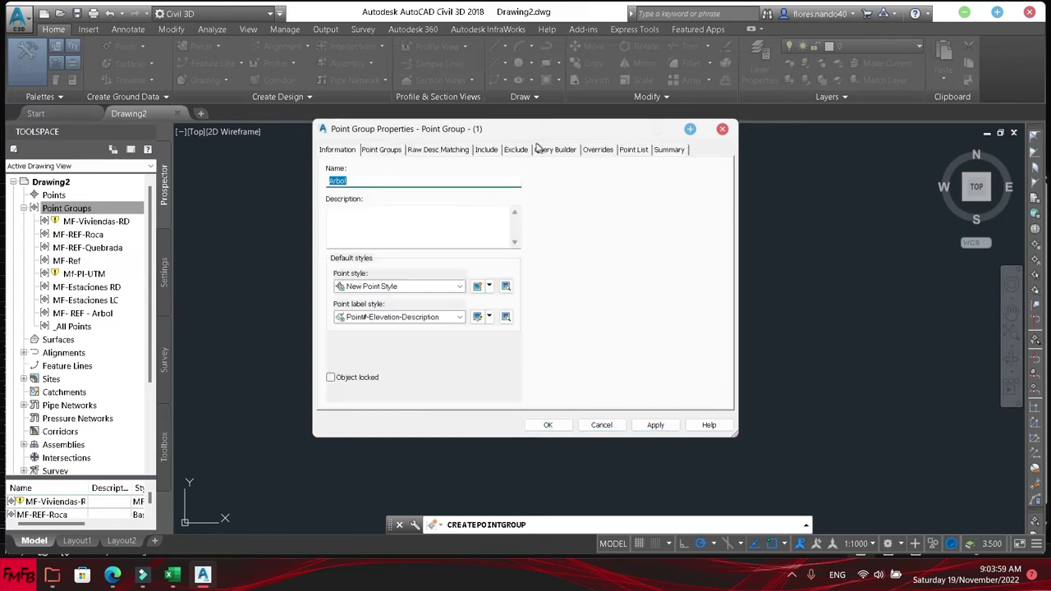
- Include points whose raw description matches Tree and apply the settings
click(491, 152)
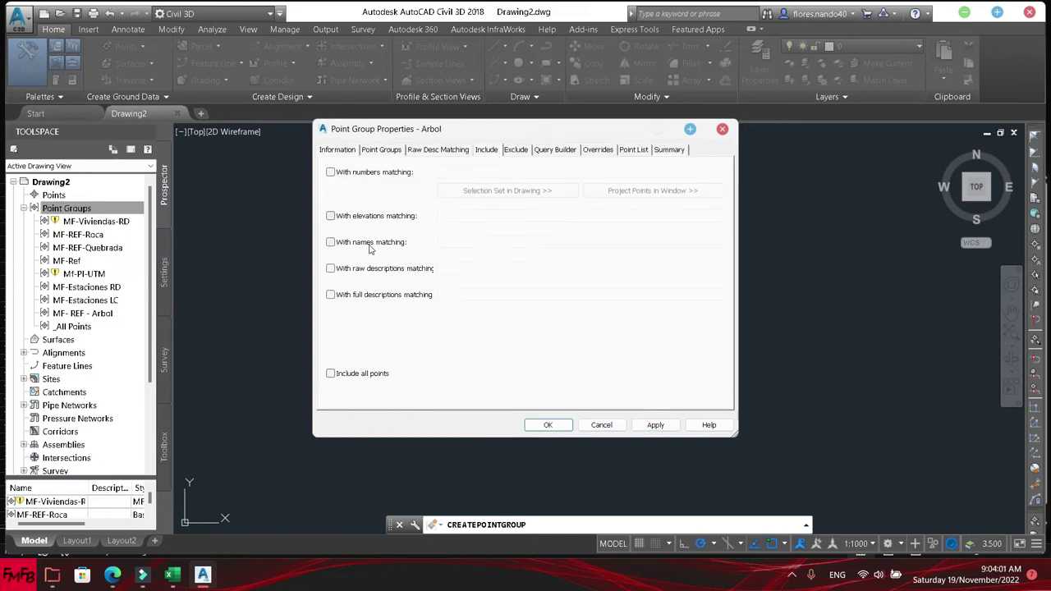
click(369, 271)
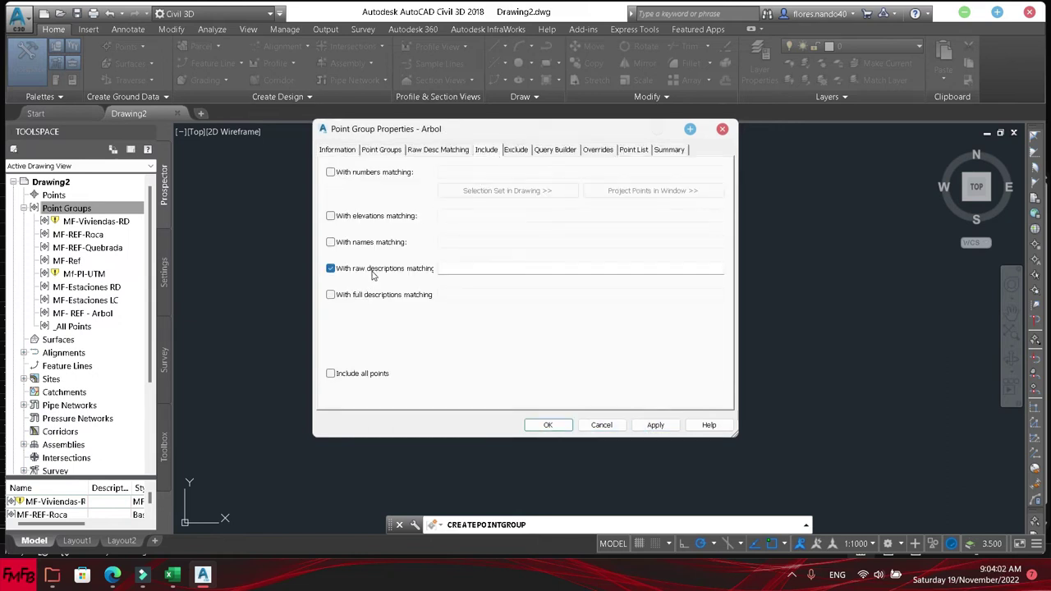
click(448, 267)
text(Tree)
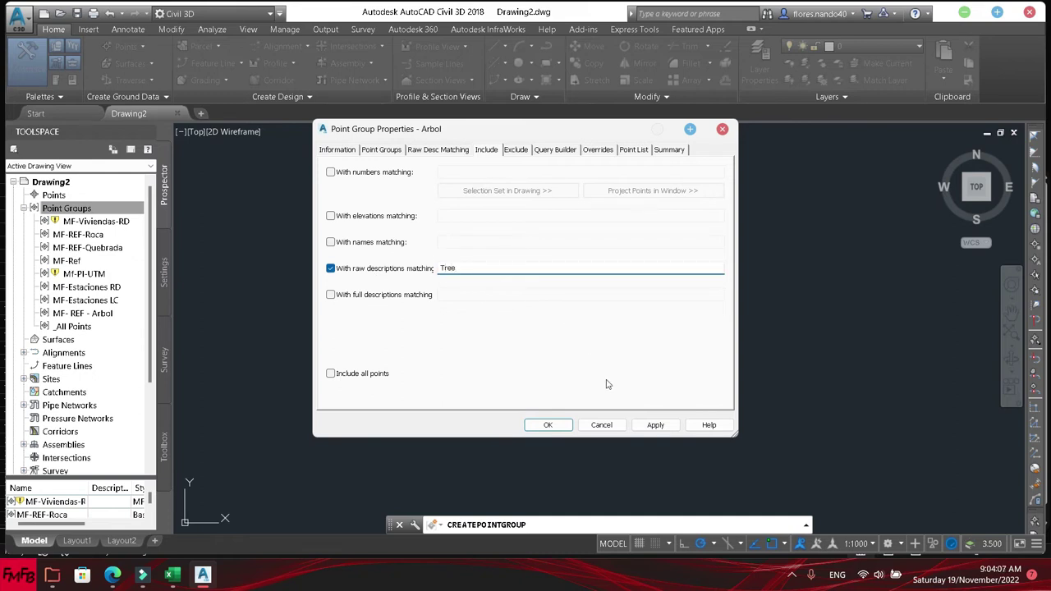
click(656, 425)
- Close the Arbol properties and update the point groups
click(549, 425)
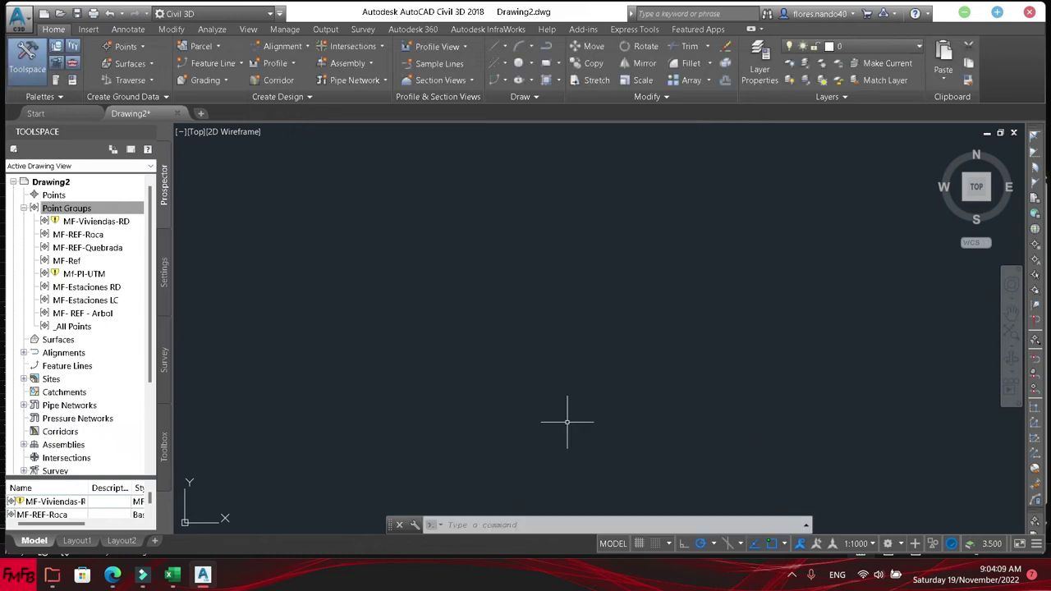
click(79, 211)
right_click(71, 210)
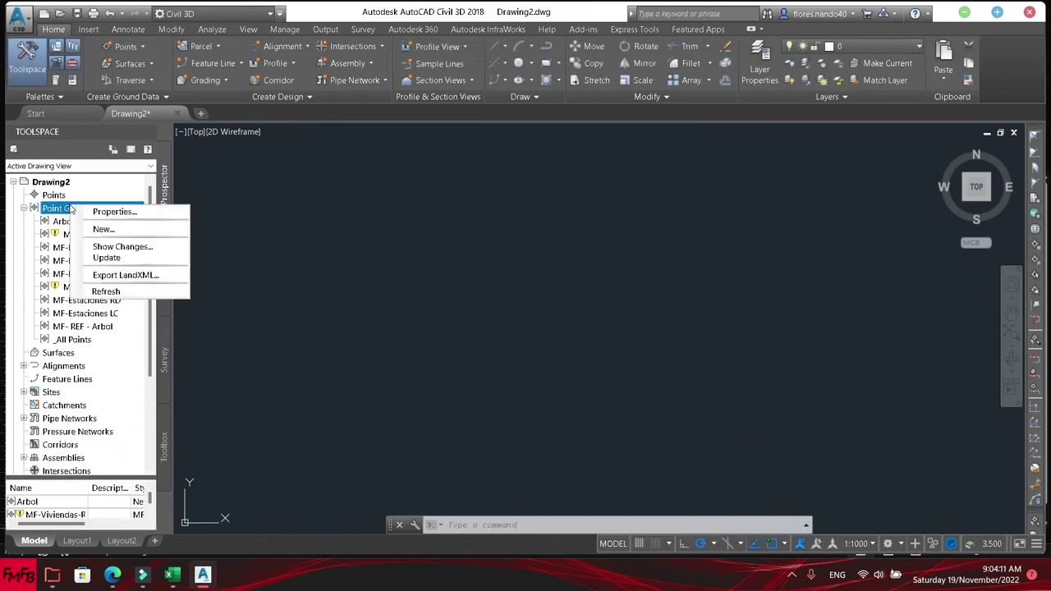
click(109, 259)
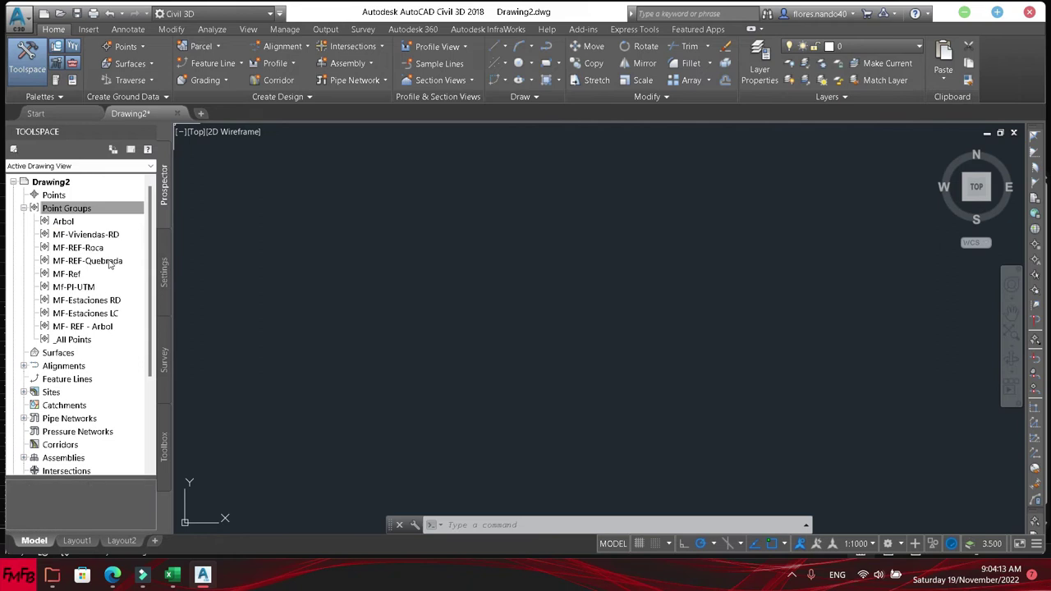
click(82, 340)
right_click(81, 343)
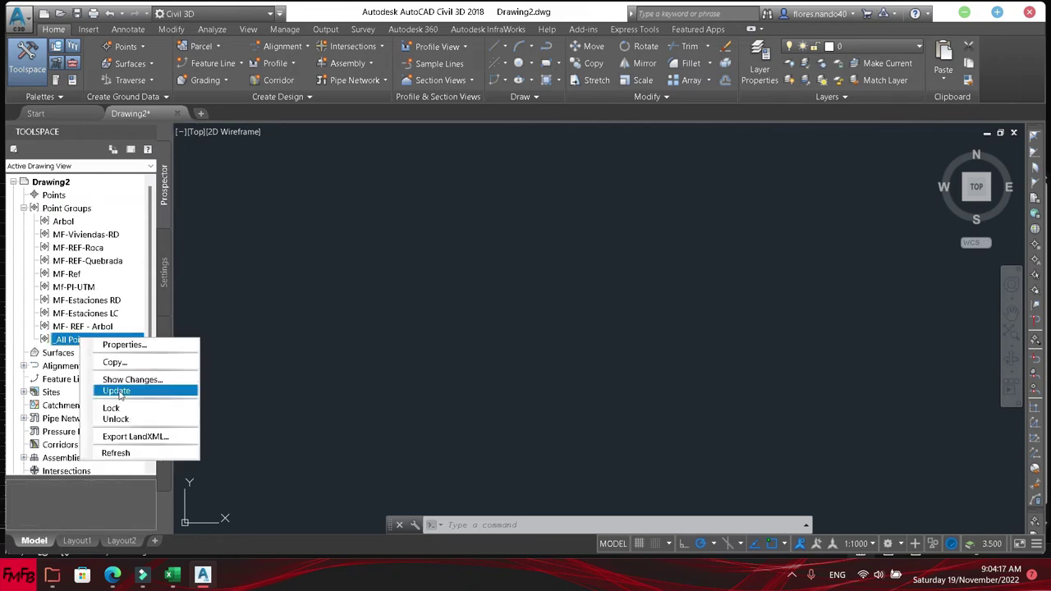
click(67, 351)
right_click(67, 343)
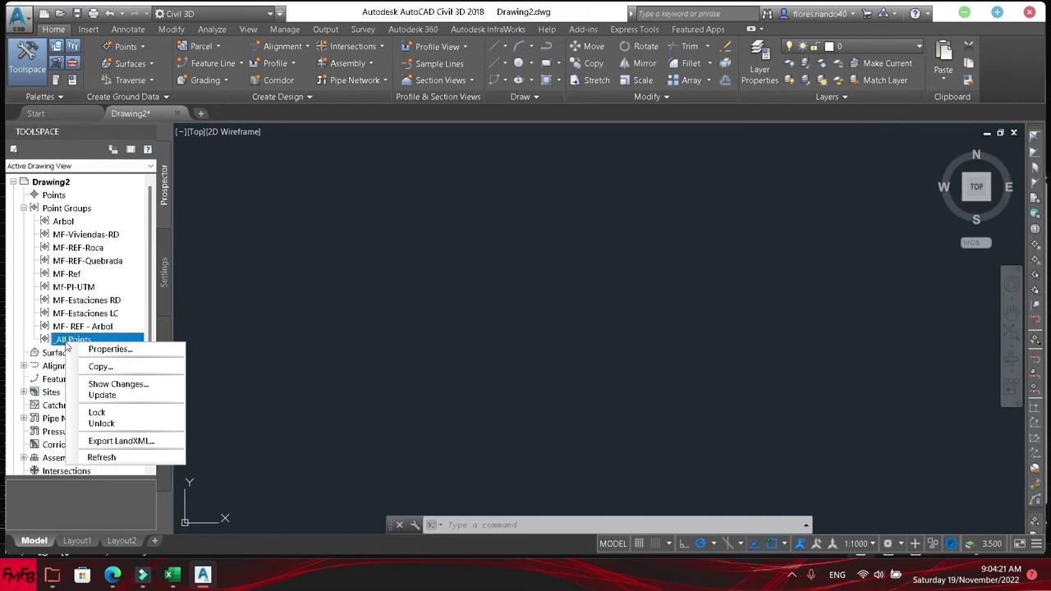
- Choose Import Points from the Points collection in Prospector
click(55, 195)
right_click(66, 197)
click(82, 210)
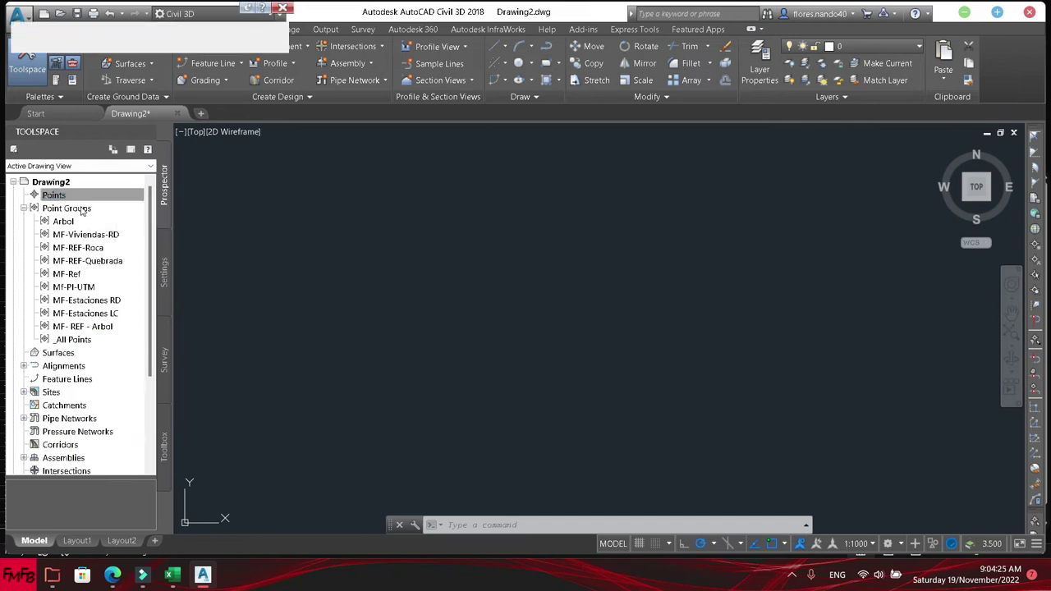
- Add Book1.csv to Import Points, then remove it, twice over
click(193, 31)
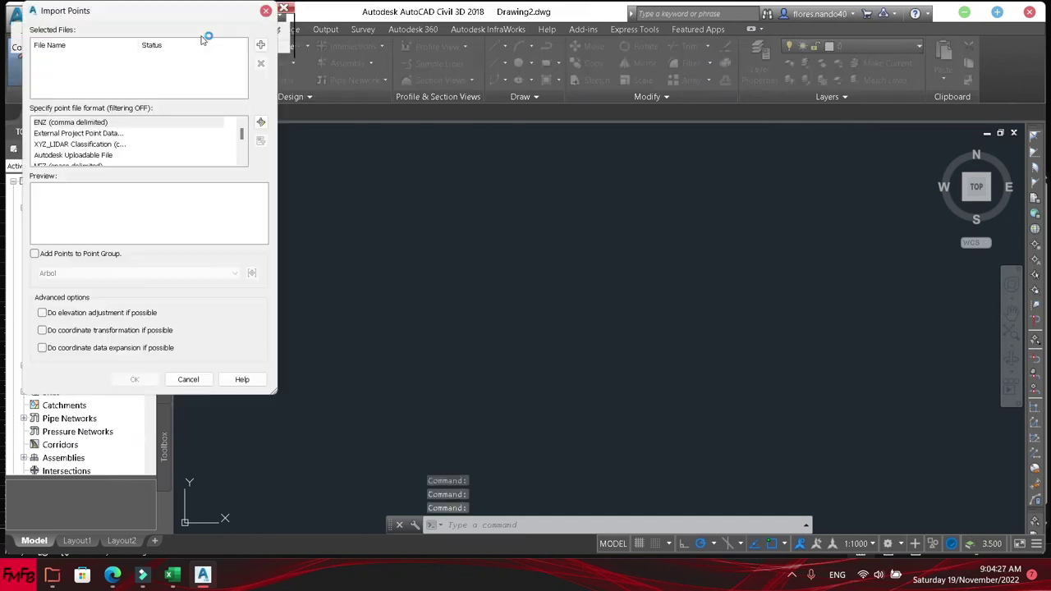
click(260, 46)
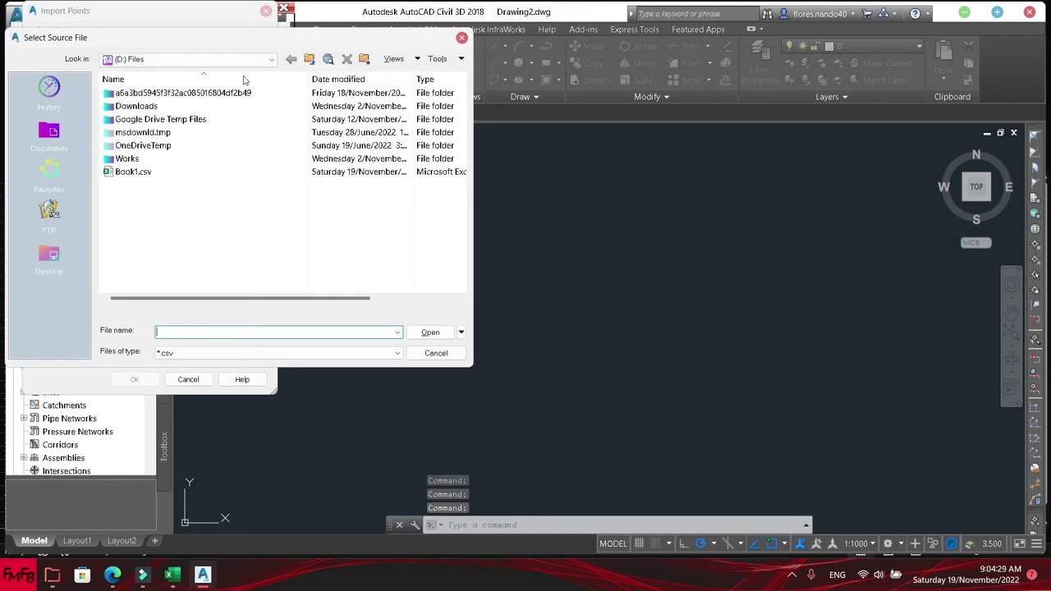
double_click(170, 175)
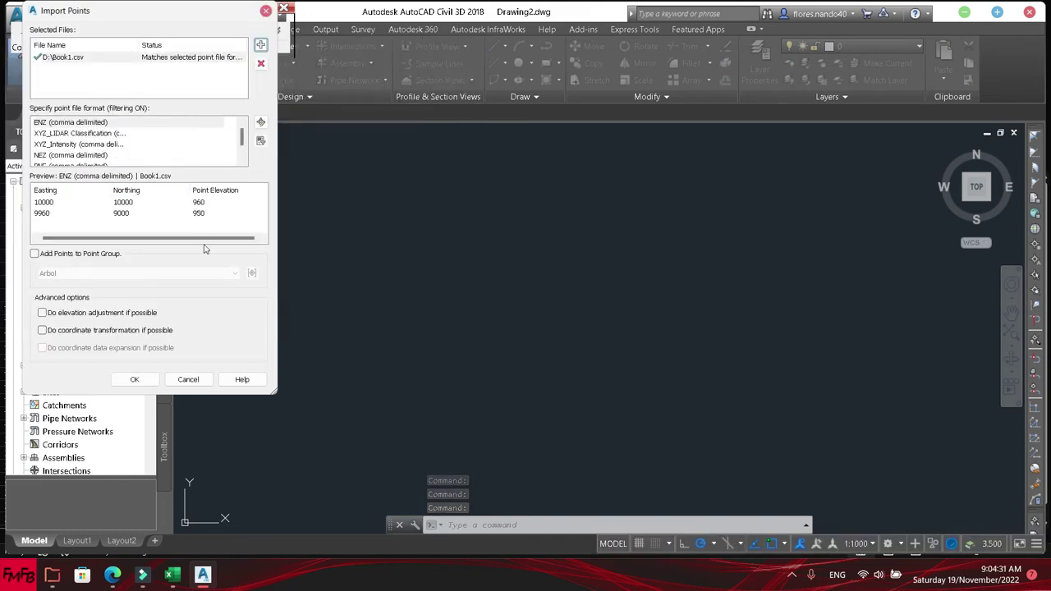
mouse_move(147, 238)
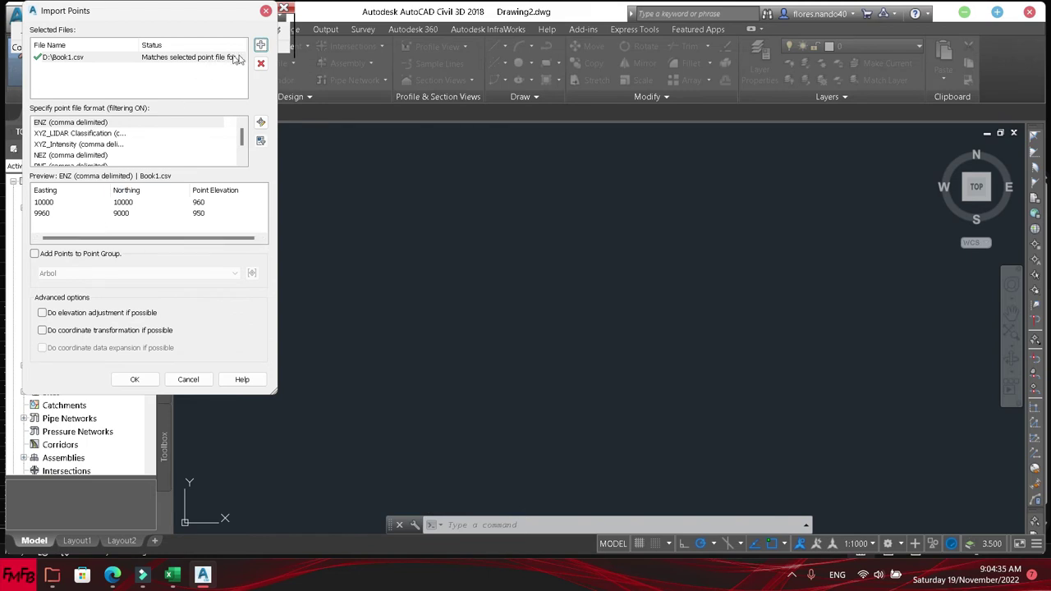
click(259, 65)
click(260, 45)
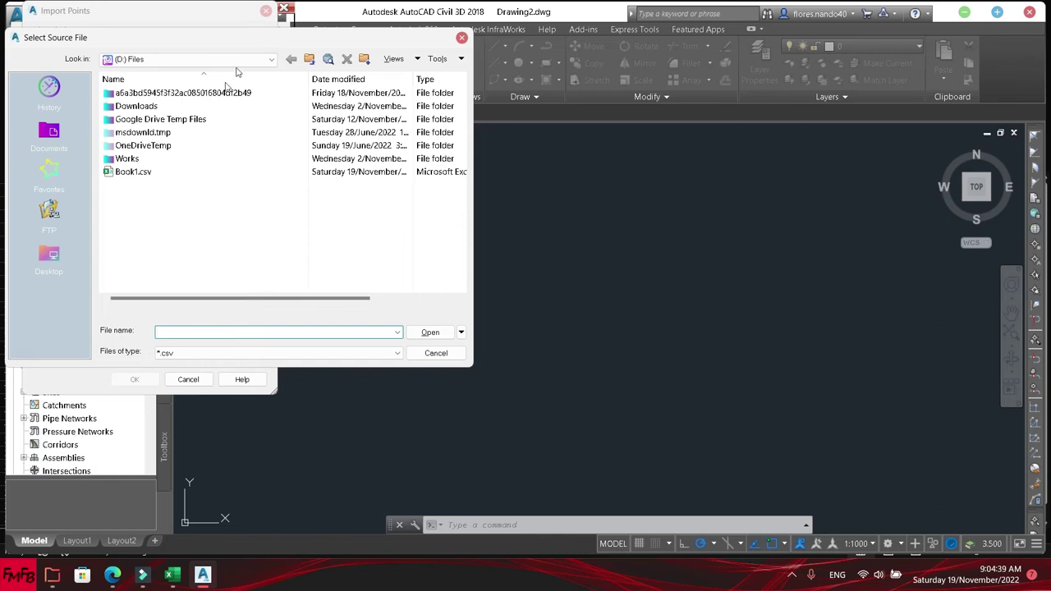
click(140, 172)
double_click(140, 173)
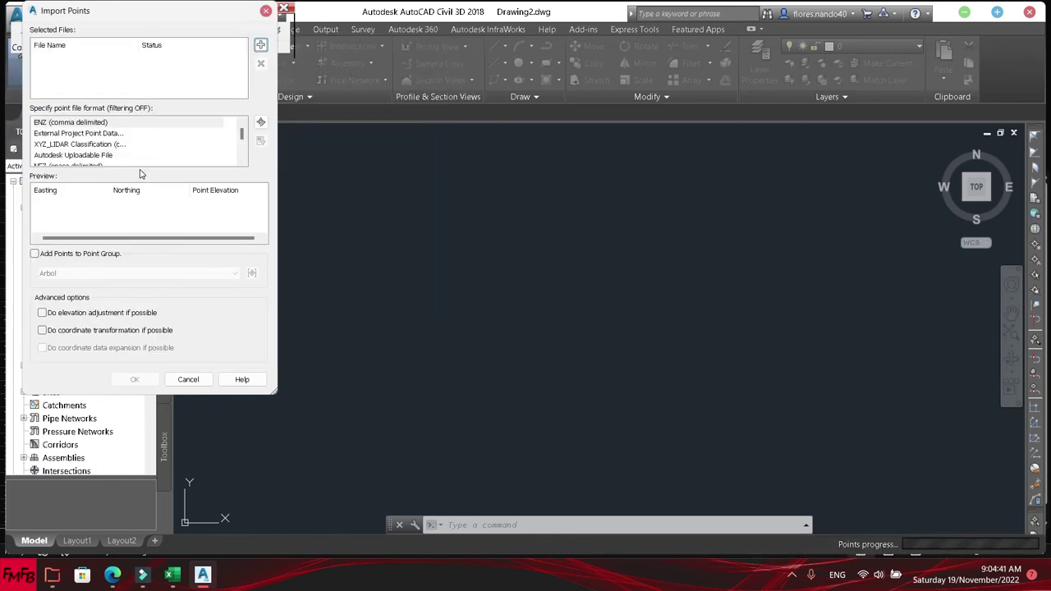
click(266, 66)
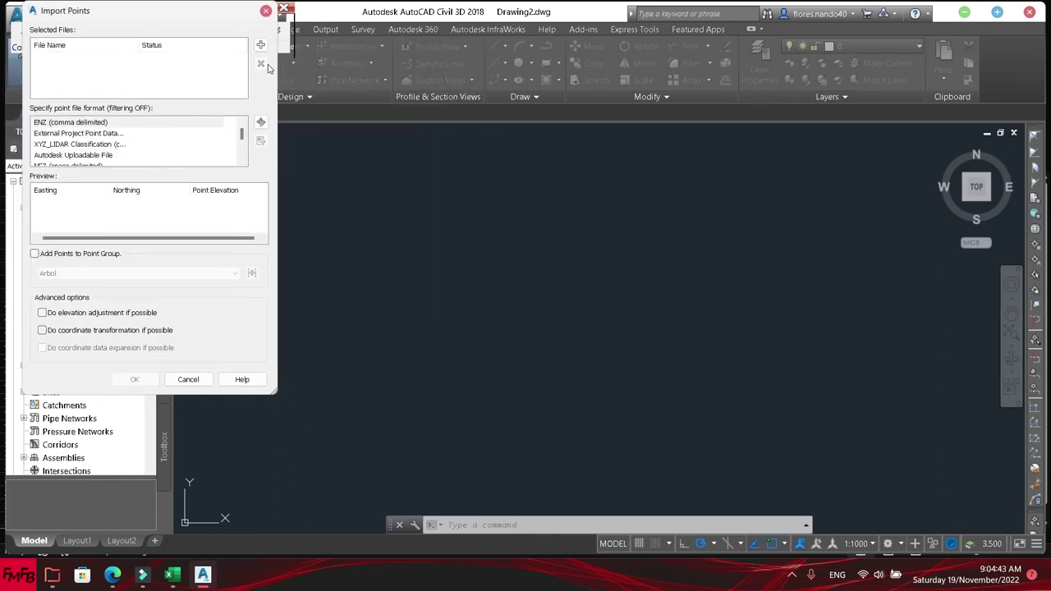
- Browse the point file formats and select PENZD (space delimited)
scroll(186, 154, down, 1)
scroll(187, 154, down, 2)
scroll(186, 155, down, 2)
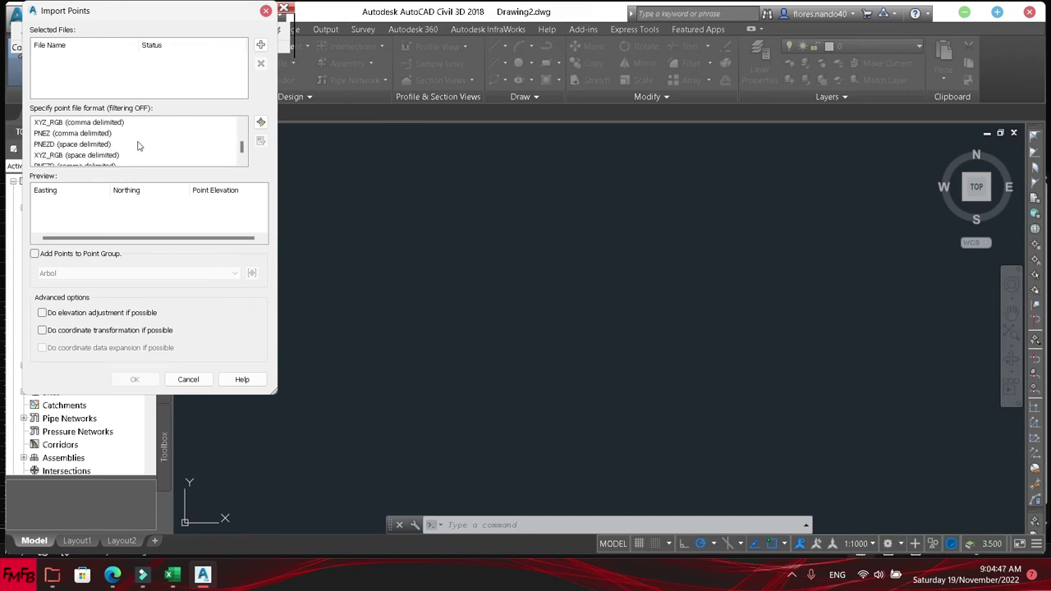
scroll(138, 145, down, 1)
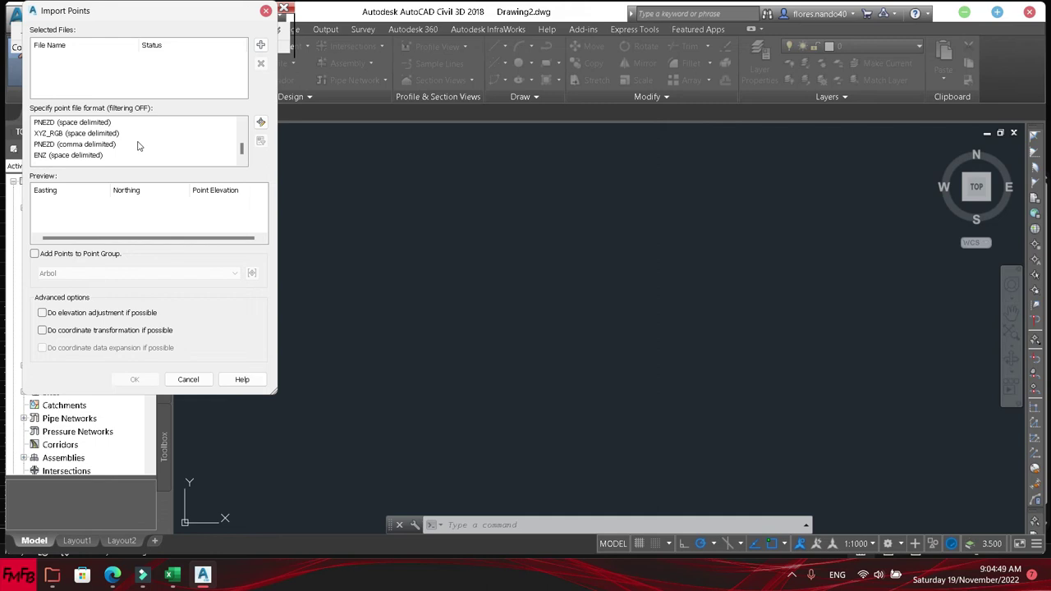
scroll(138, 145, up, 2)
scroll(138, 145, up, 1)
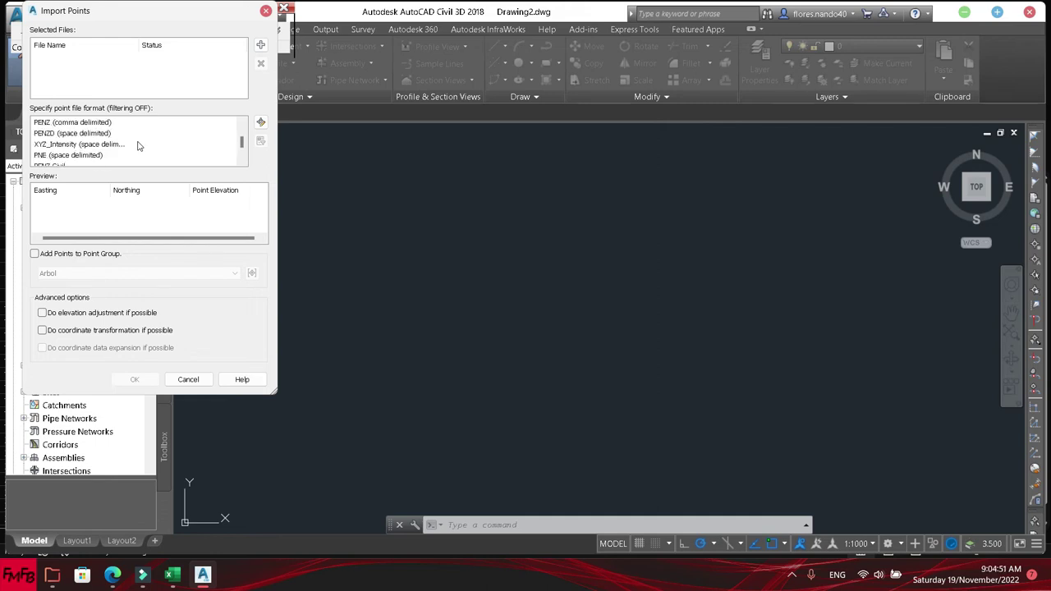
click(126, 134)
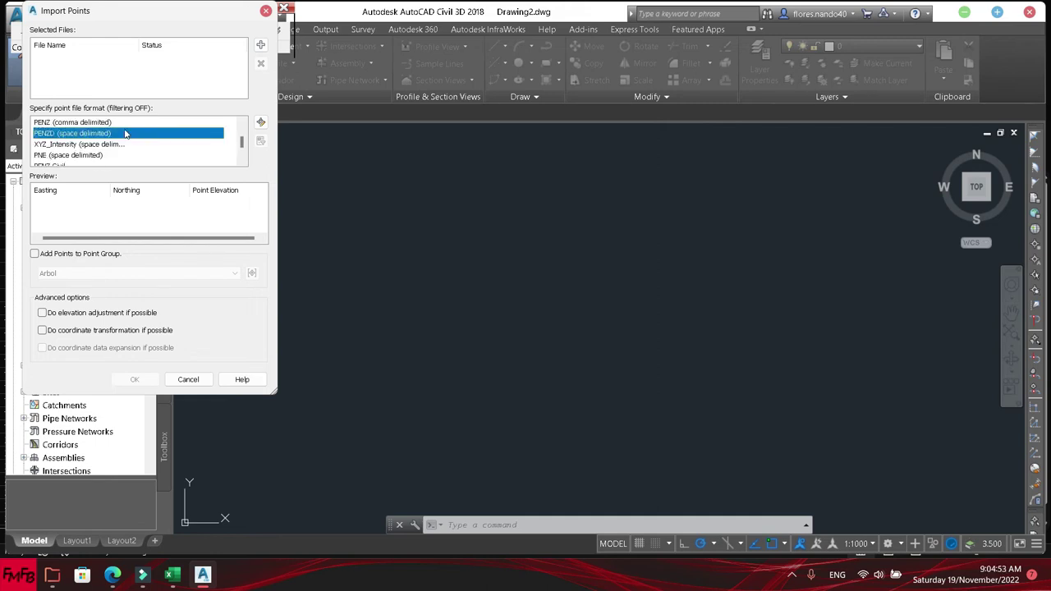
scroll(125, 134, up, 1)
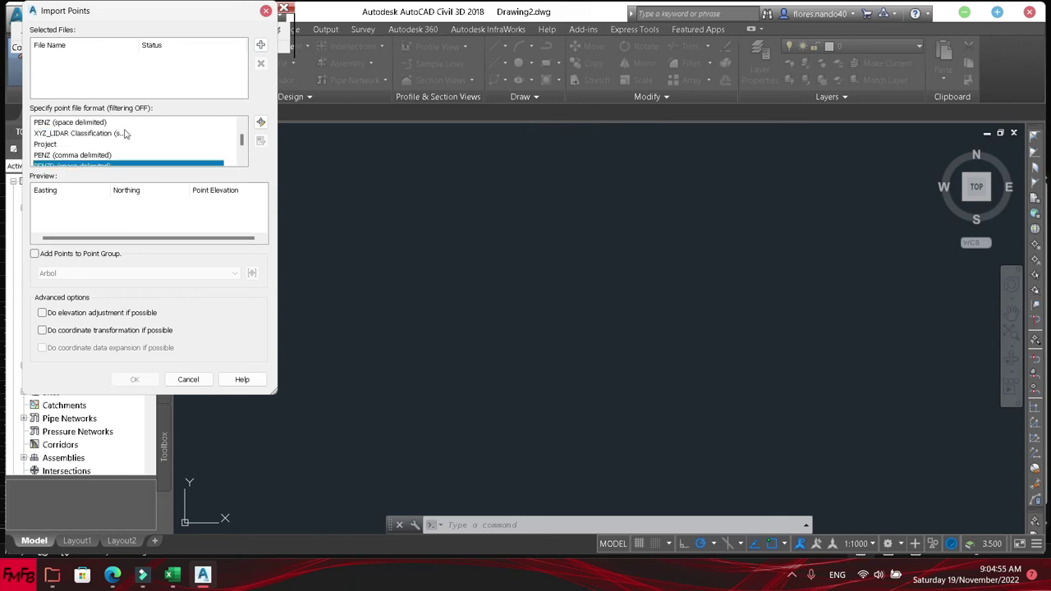
scroll(126, 134, down, 1)
scroll(125, 134, down, 1)
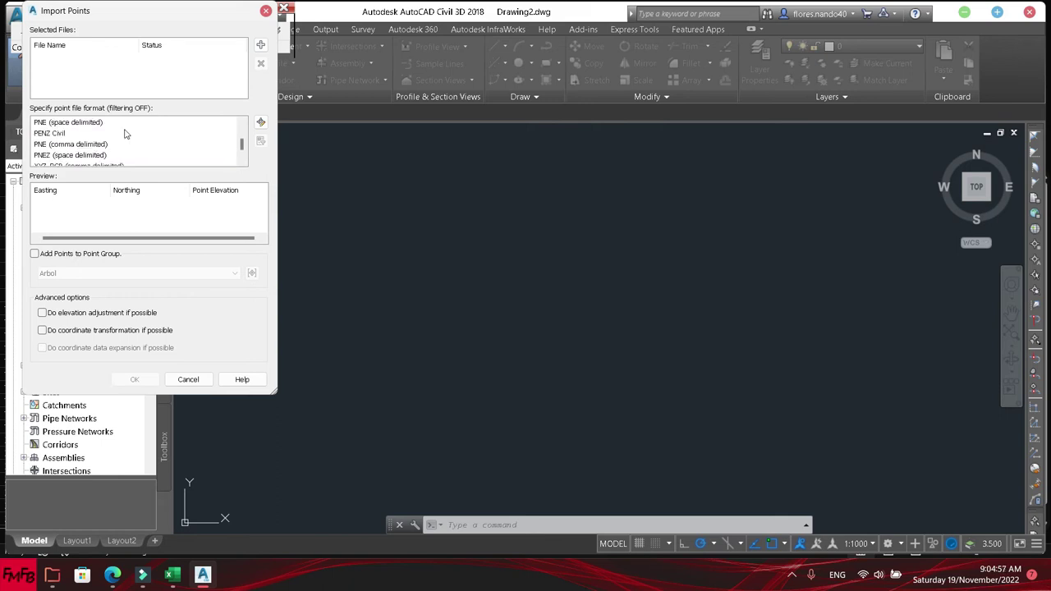
scroll(126, 133, down, 1)
scroll(125, 134, up, 1)
scroll(125, 134, up, 1)
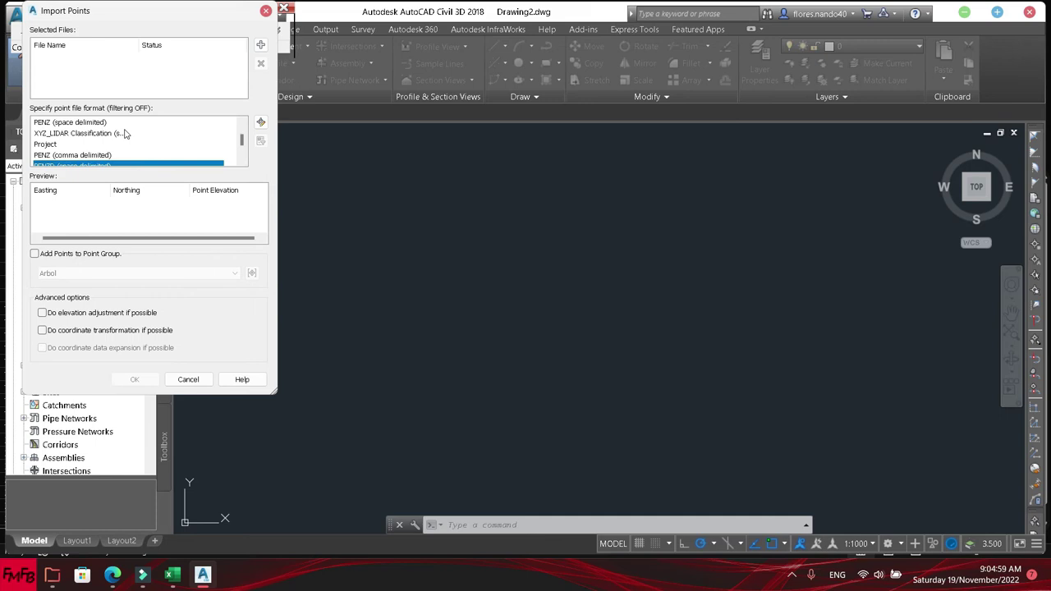
scroll(126, 134, up, 1)
scroll(126, 134, down, 1)
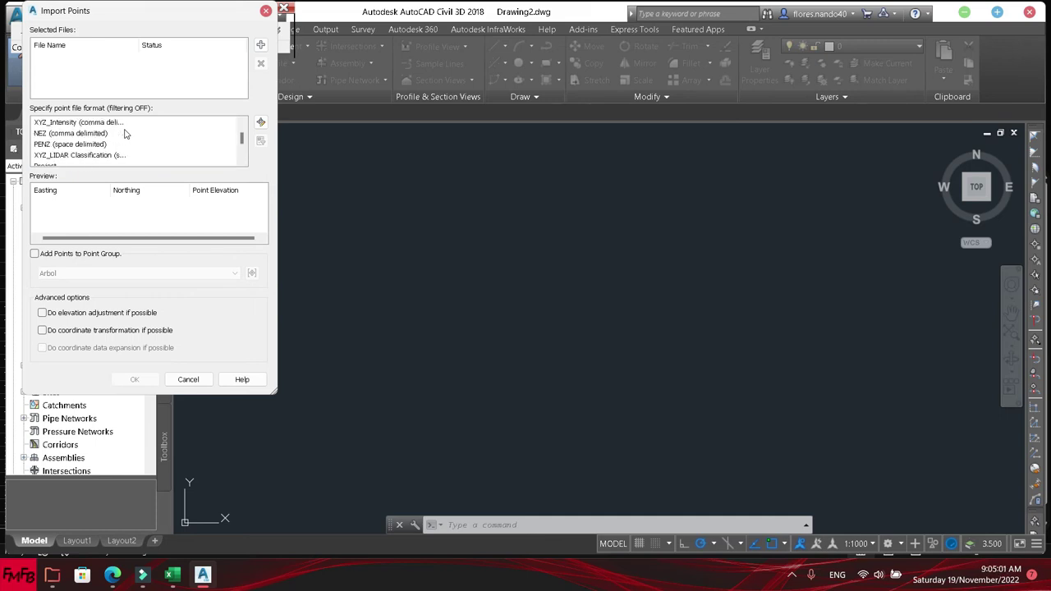
scroll(126, 134, down, 1)
scroll(125, 134, down, 1)
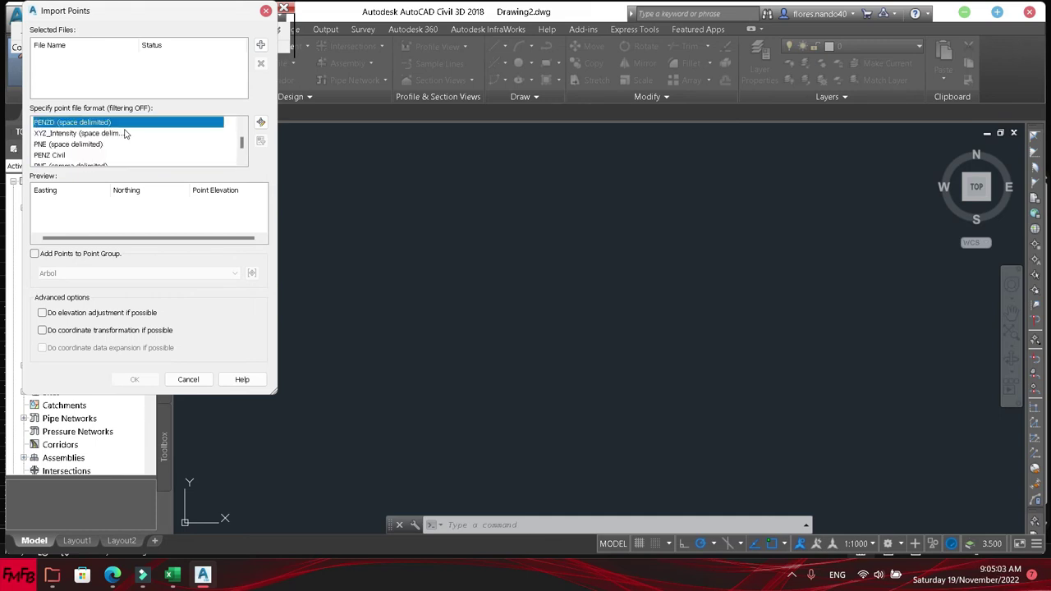
scroll(126, 134, down, 1)
scroll(125, 134, down, 1)
scroll(126, 134, down, 1)
scroll(126, 134, up, 1)
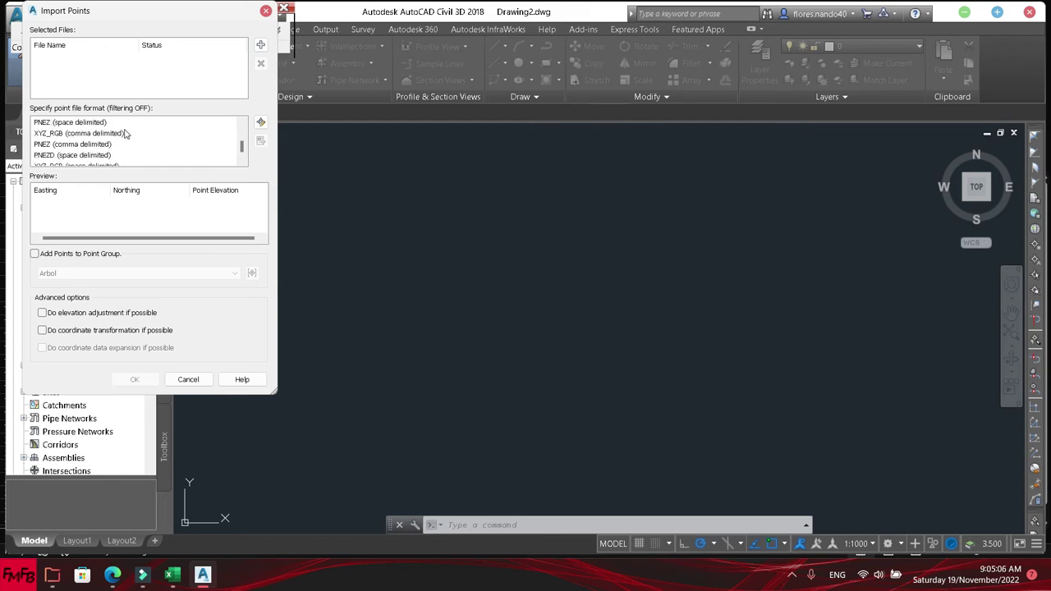
- Re-add and remove Book1.csv, select PENZD (comma delimited), and close without importing
click(260, 44)
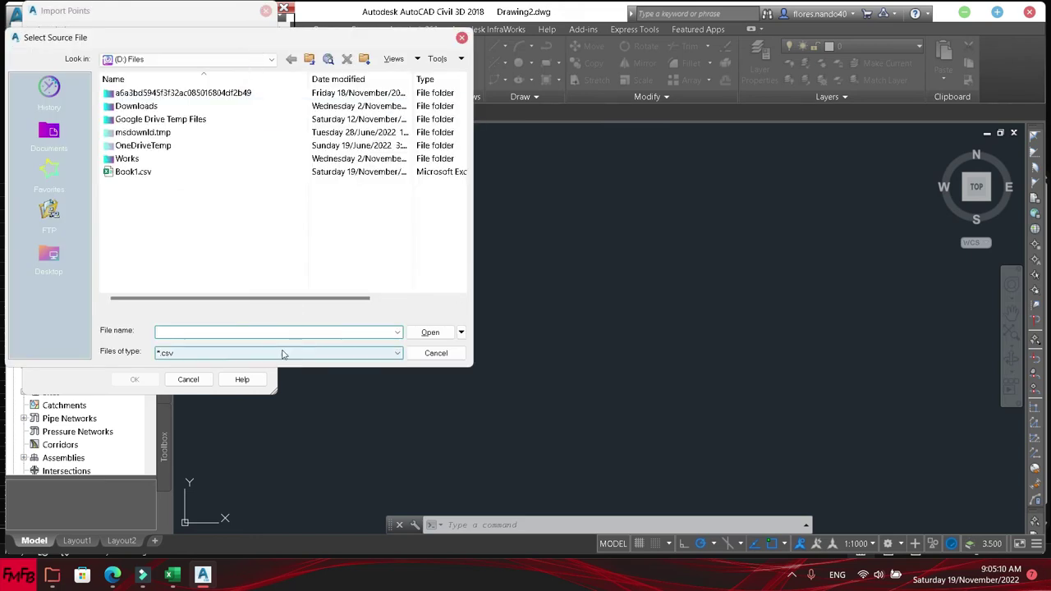
double_click(136, 172)
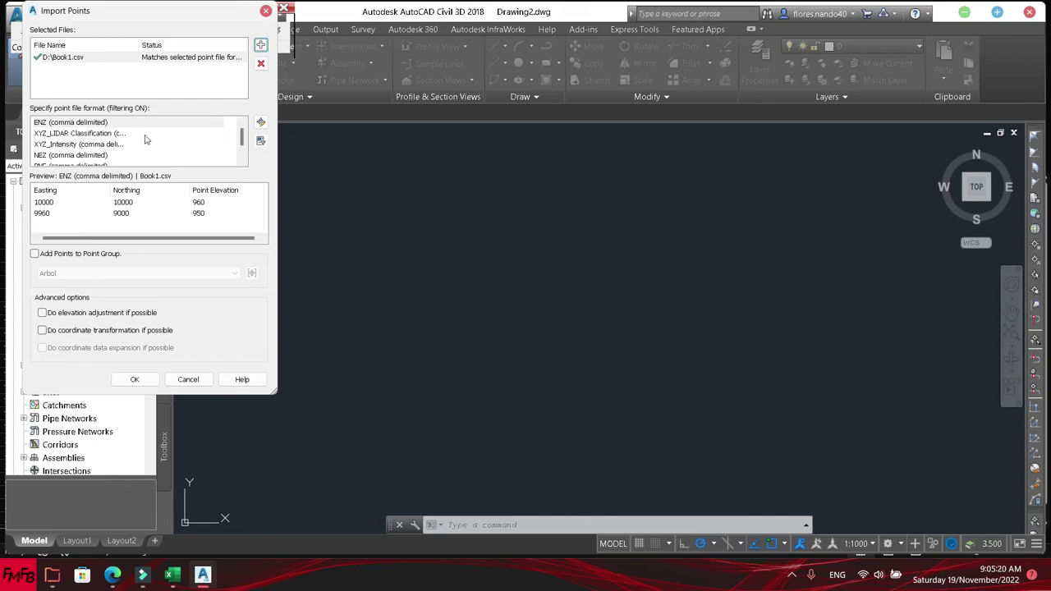
click(259, 66)
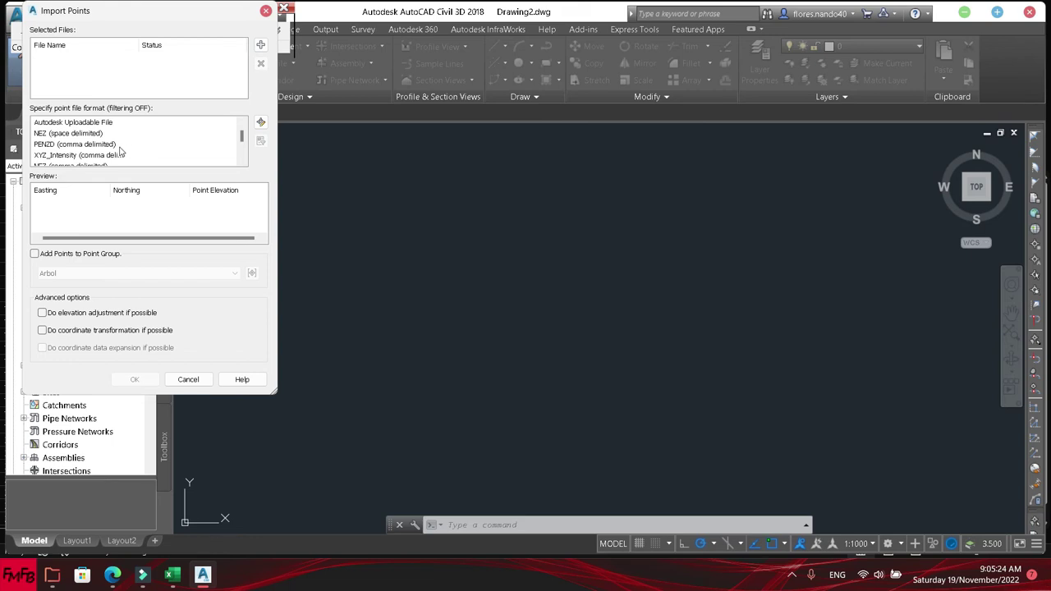
click(119, 148)
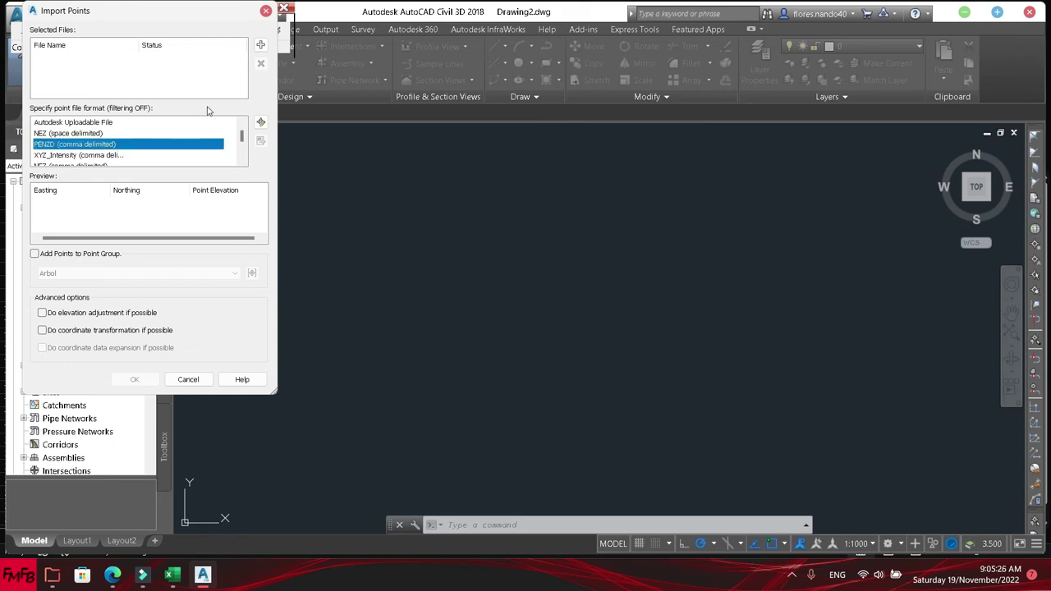
click(265, 10)
- Review the PENZD (comma delimited) point file format definition, then return to the Prospector tree
scroll(59, 359, down, 3)
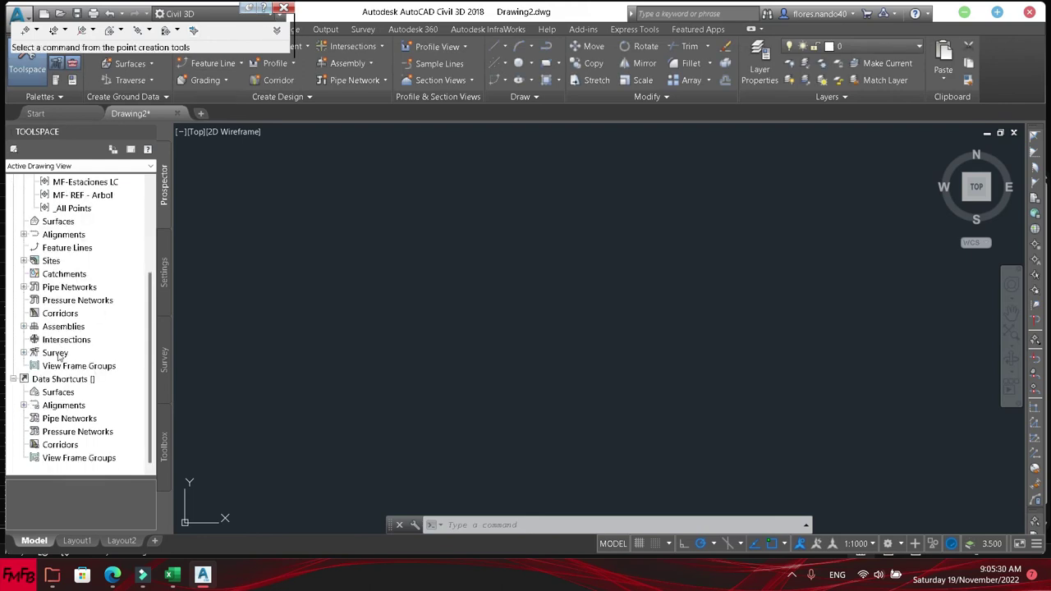
click(162, 275)
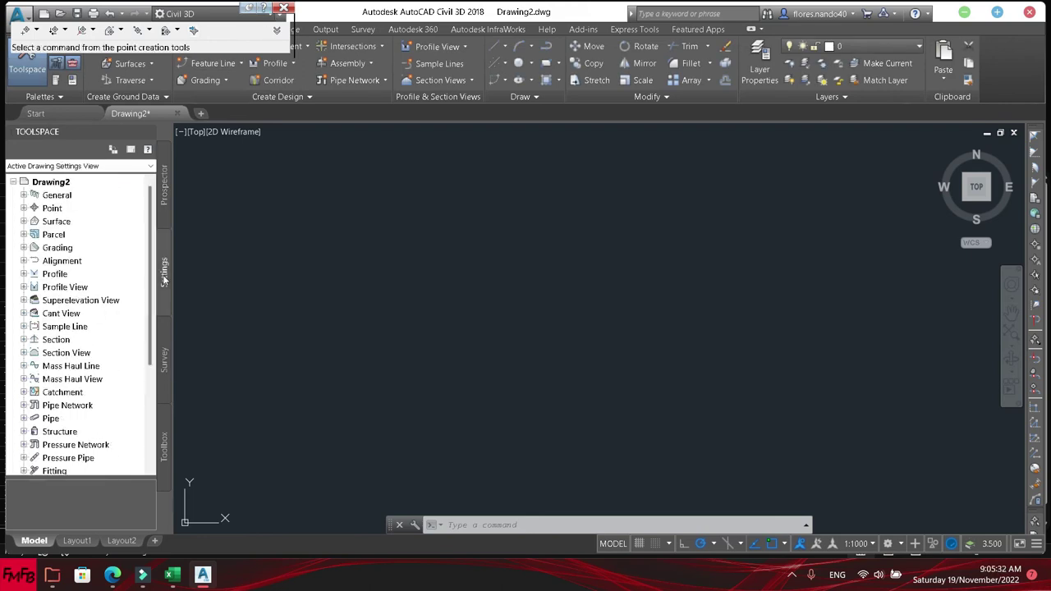
click(24, 208)
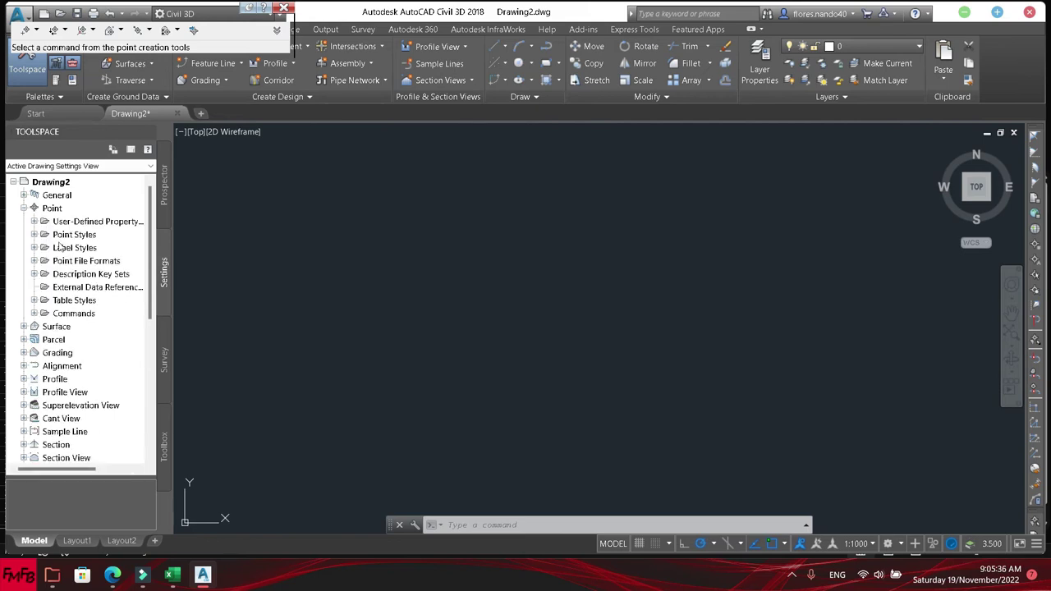
click(35, 261)
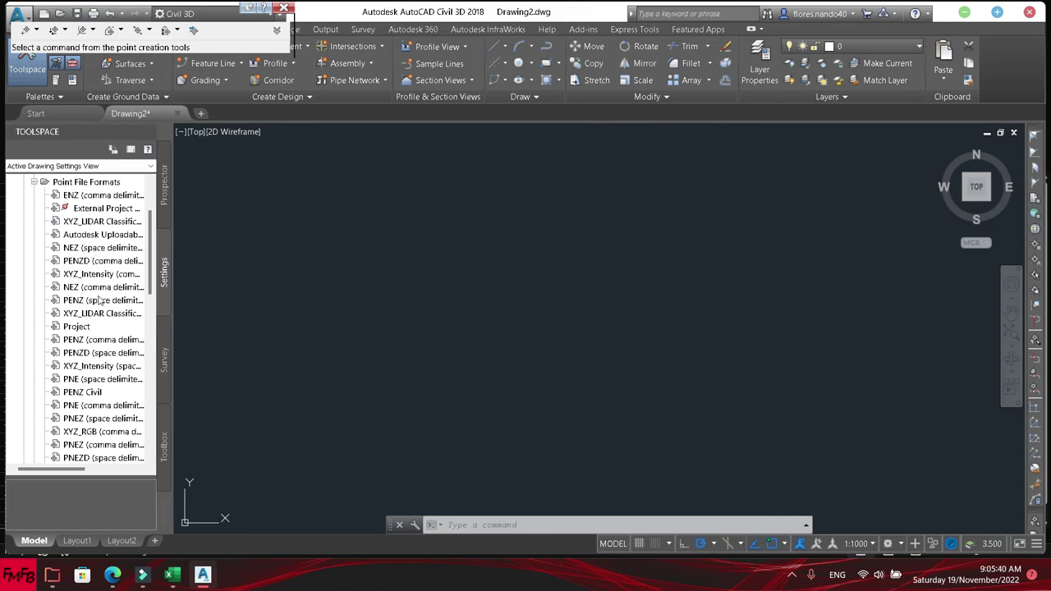
right_click(103, 264)
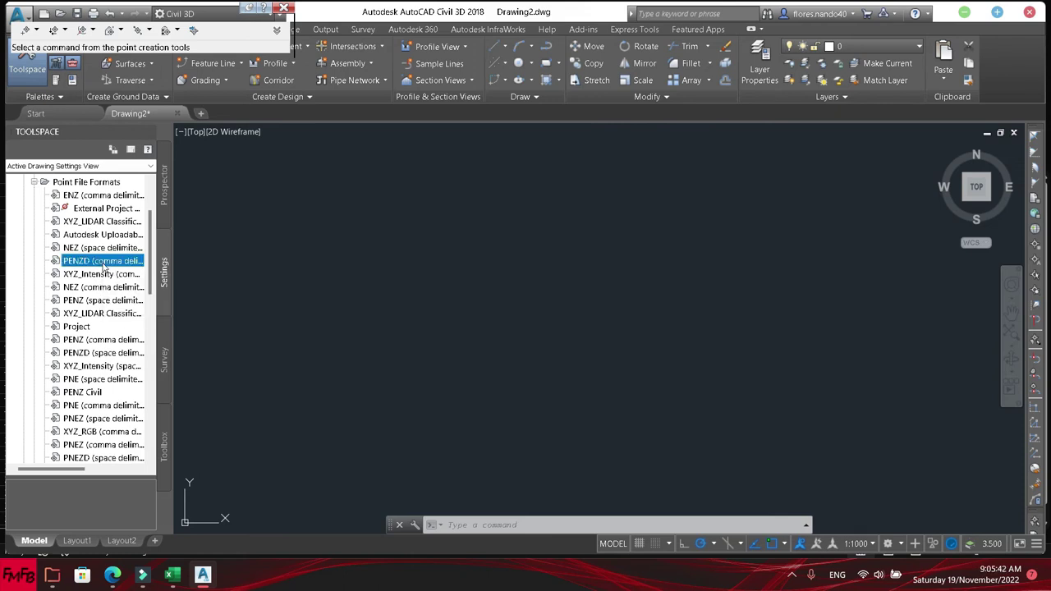
double_click(93, 263)
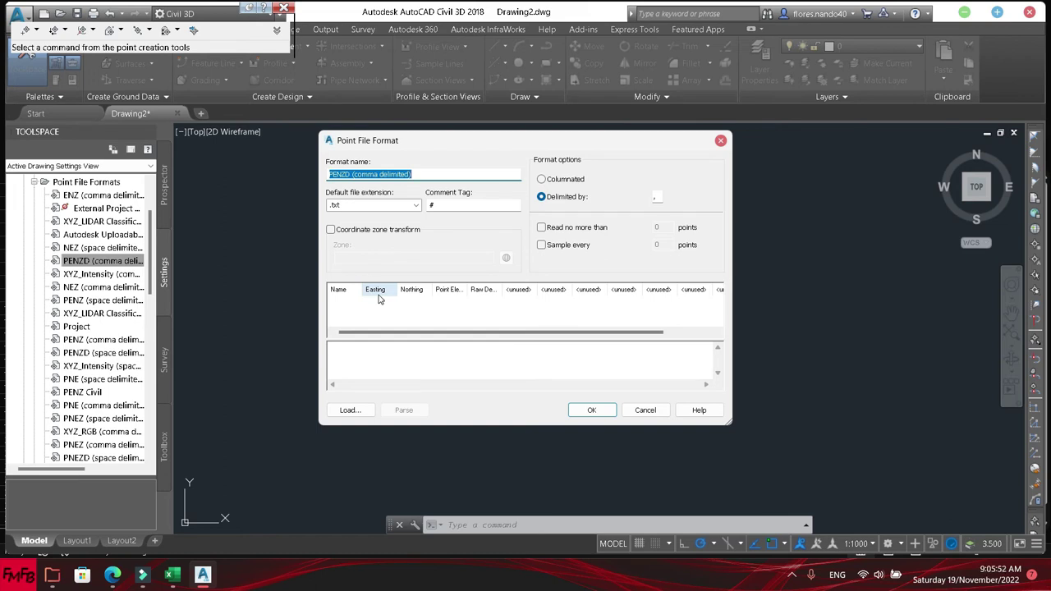
click(591, 411)
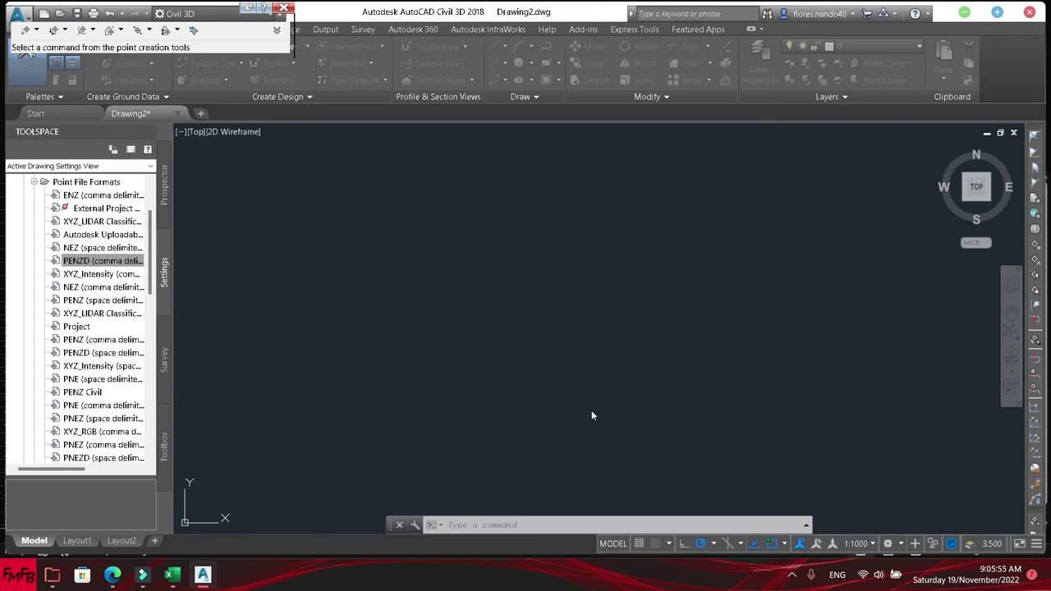
click(162, 182)
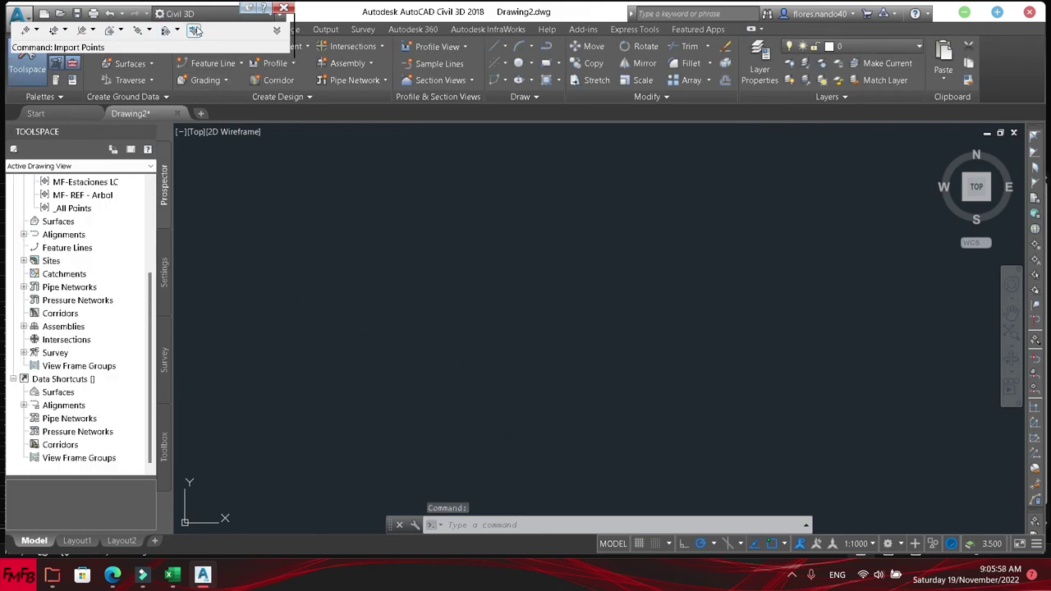
click(193, 30)
scroll(121, 152, down, 1)
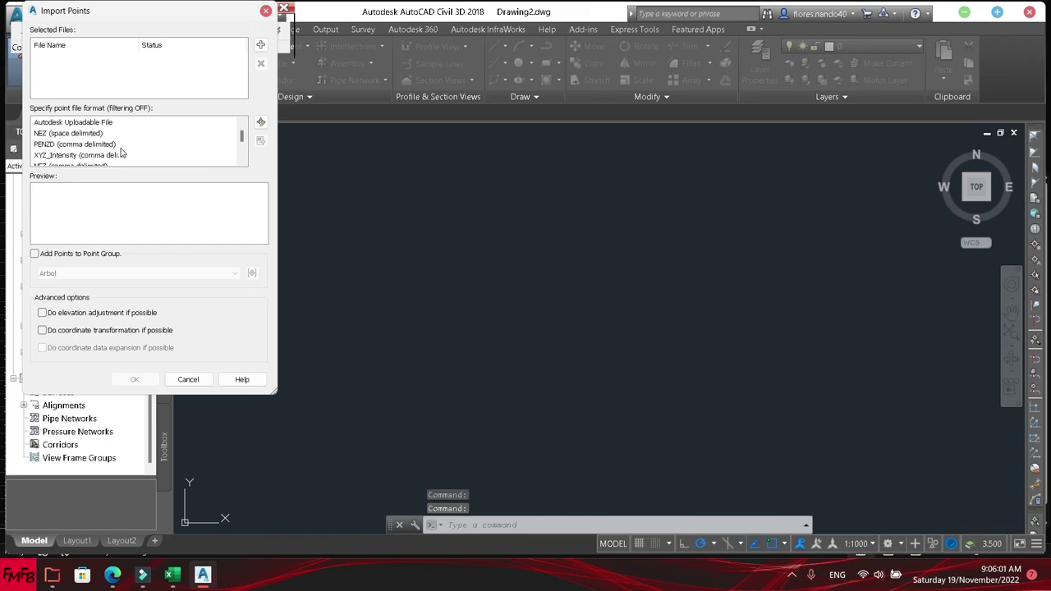
click(121, 145)
click(261, 46)
double_click(146, 173)
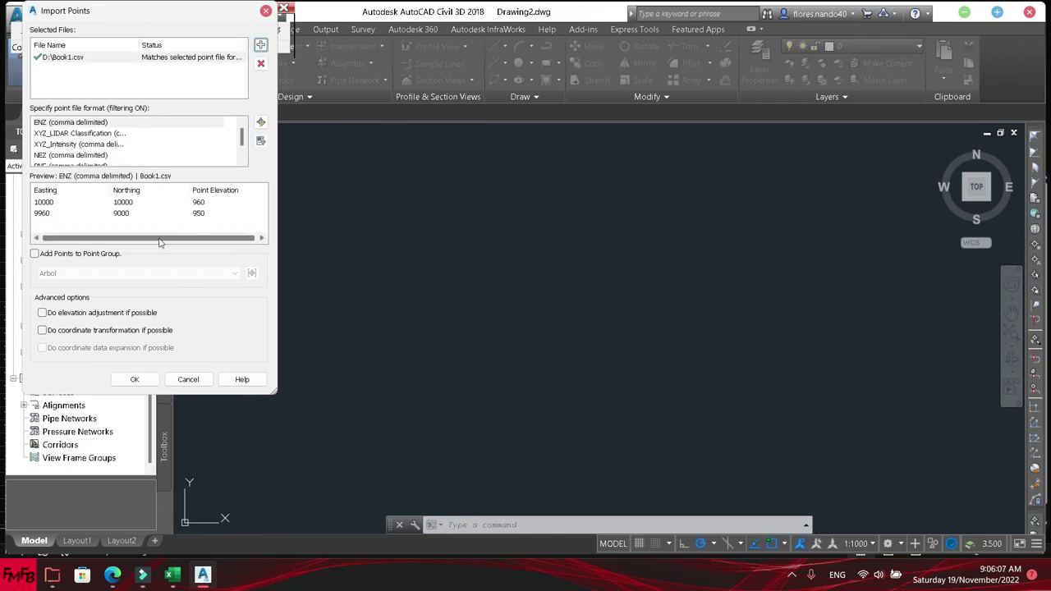
mouse_move(219, 238)
mouse_down()
mouse_move(120, 238)
mouse_move(268, 245)
mouse_up()
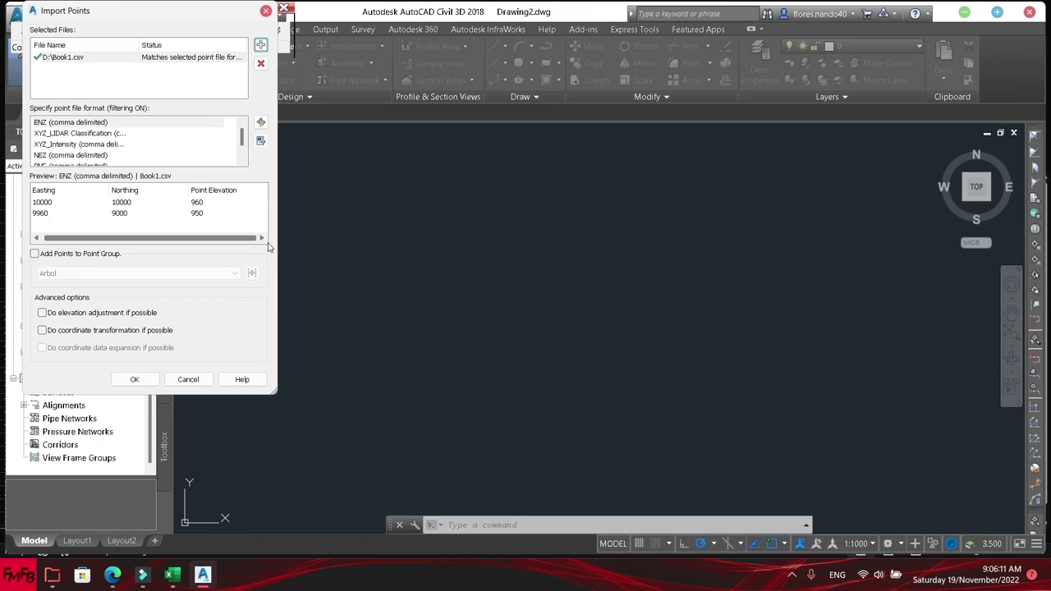
drag(245, 241, 115, 242)
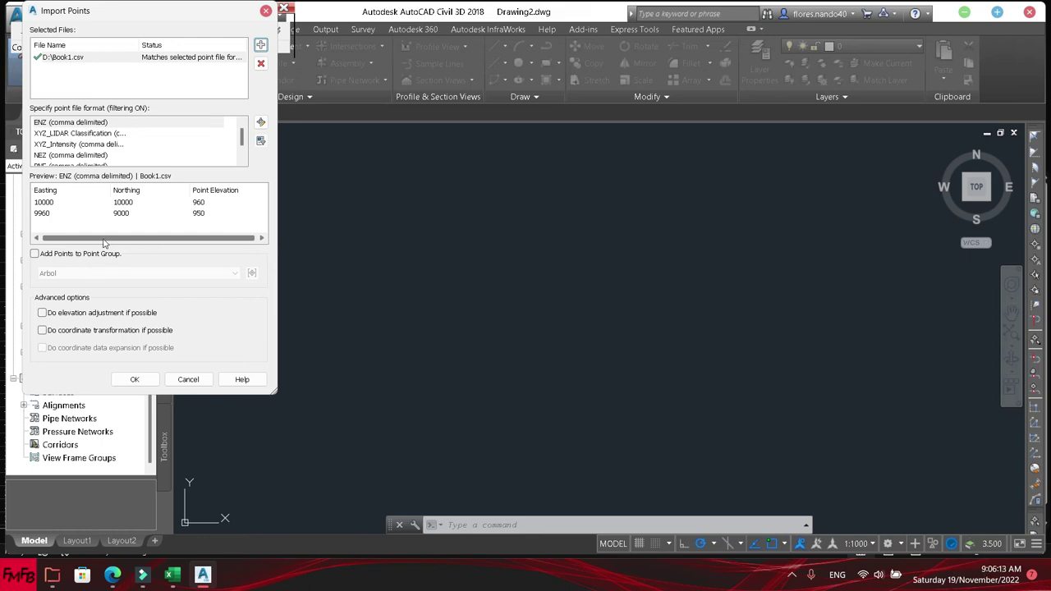
click(265, 11)
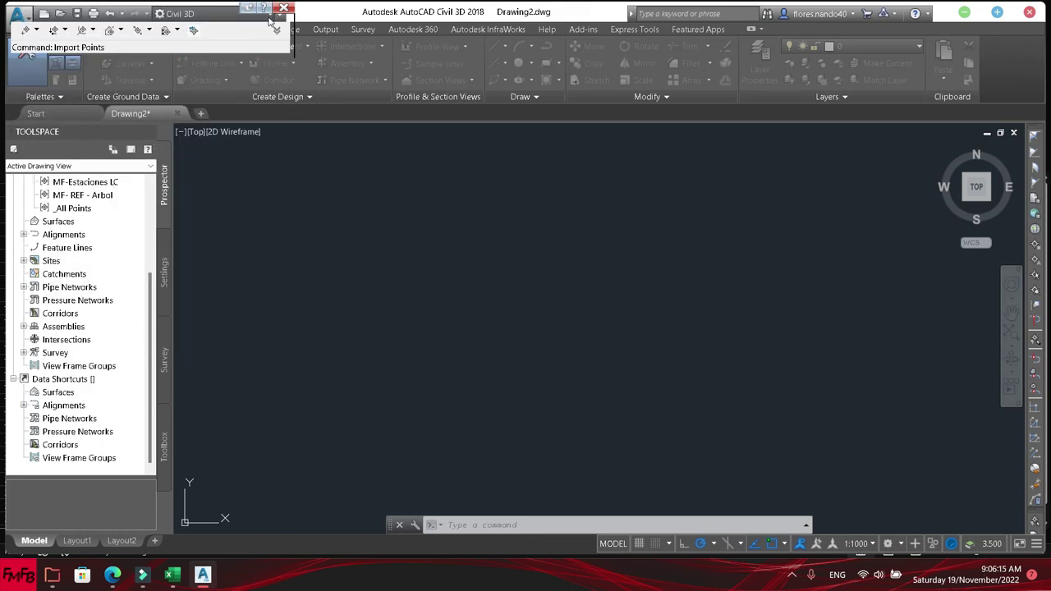
- Open the recent Book1.csv file in Excel
click(172, 575)
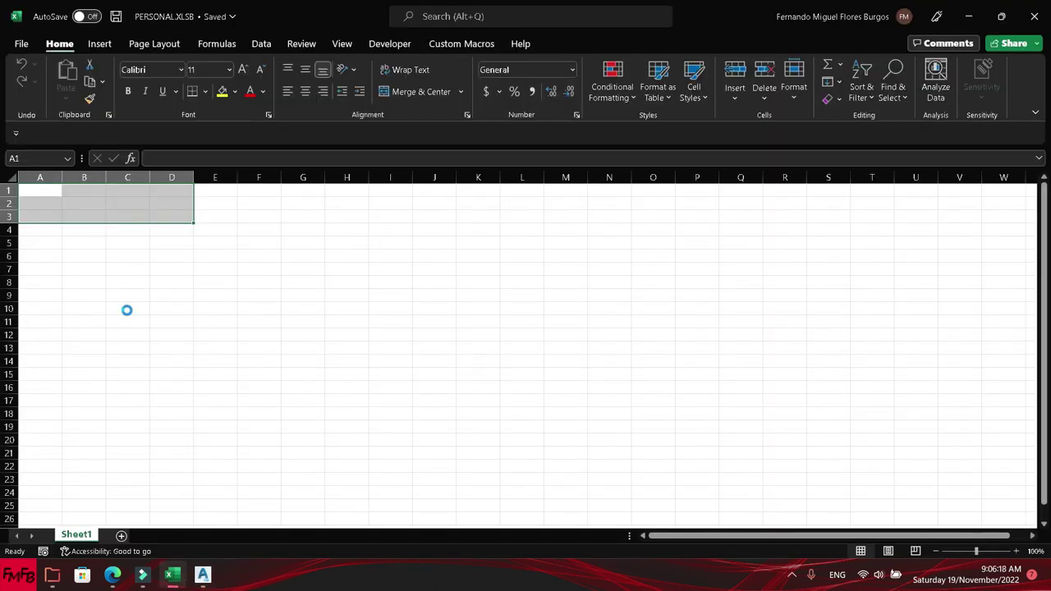
key(ctrl+o)
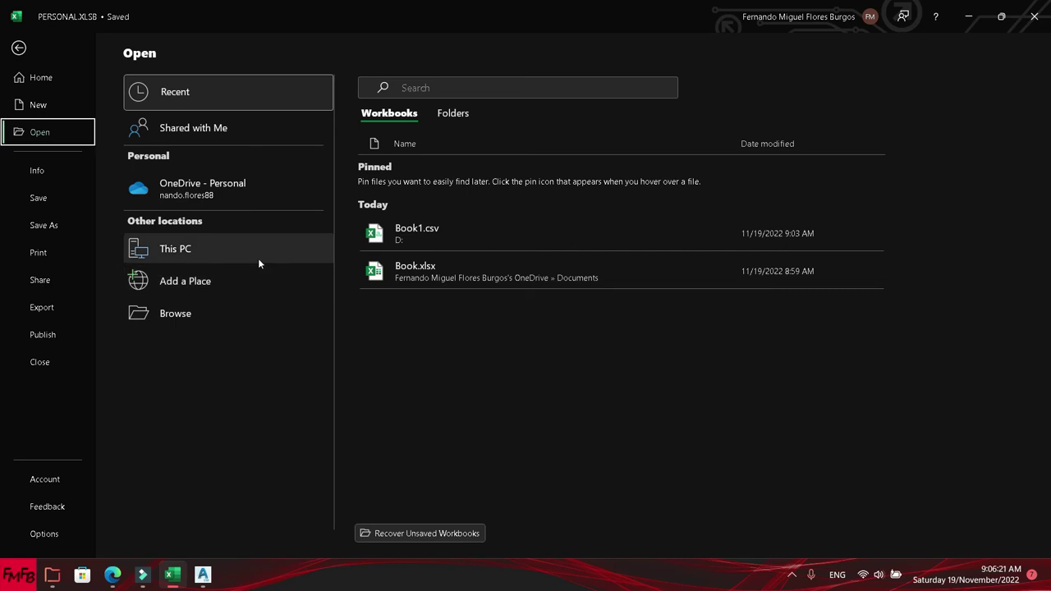
click(401, 240)
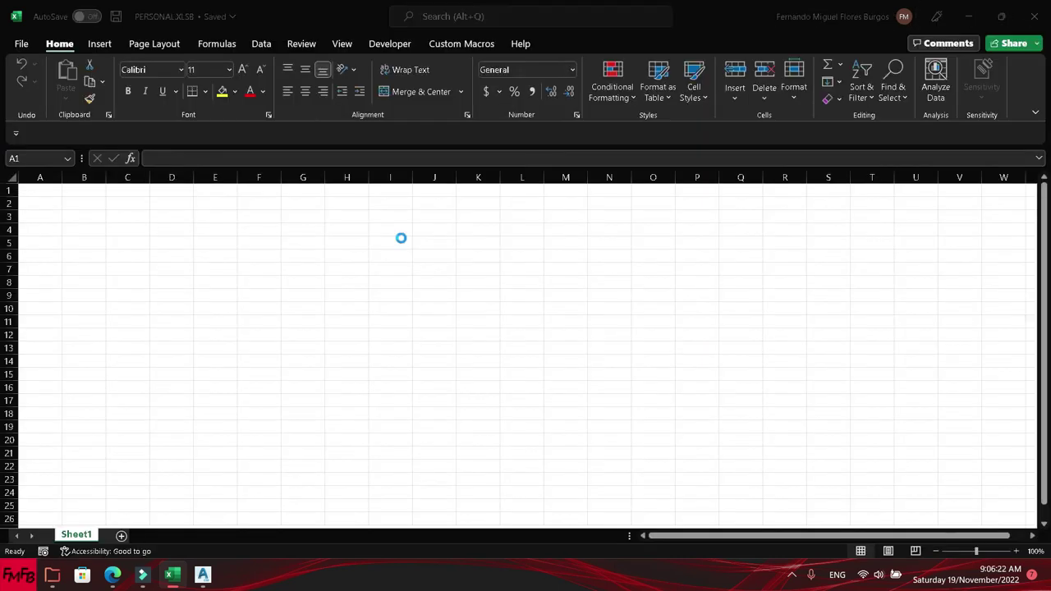
- Insert a new first column numbering the points 1 and 2, and save Book1.csv
click(41, 199)
key(ctrl+shift+plus)
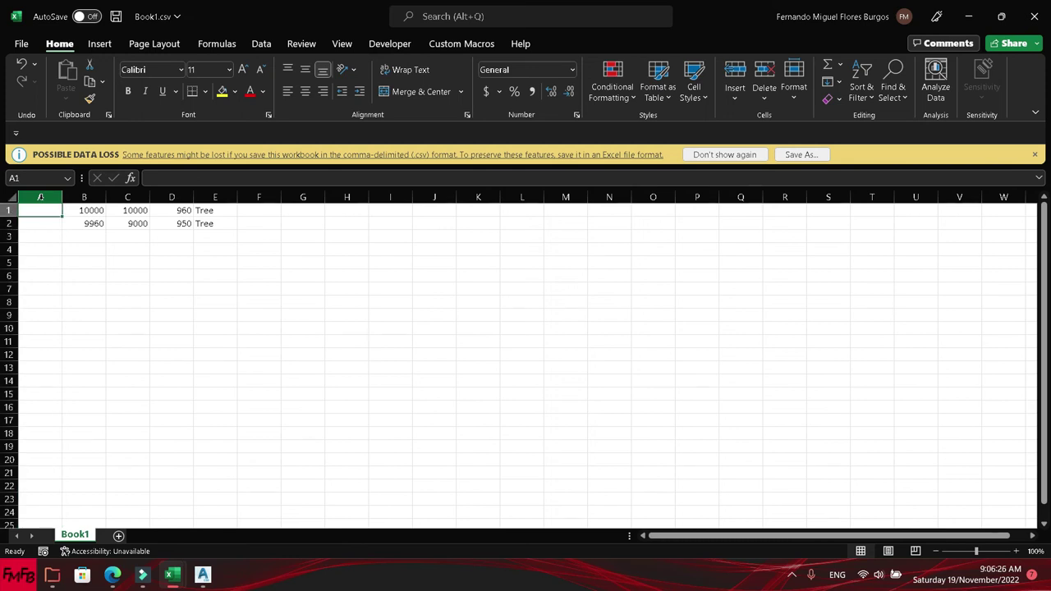
text(1)
key(Return)
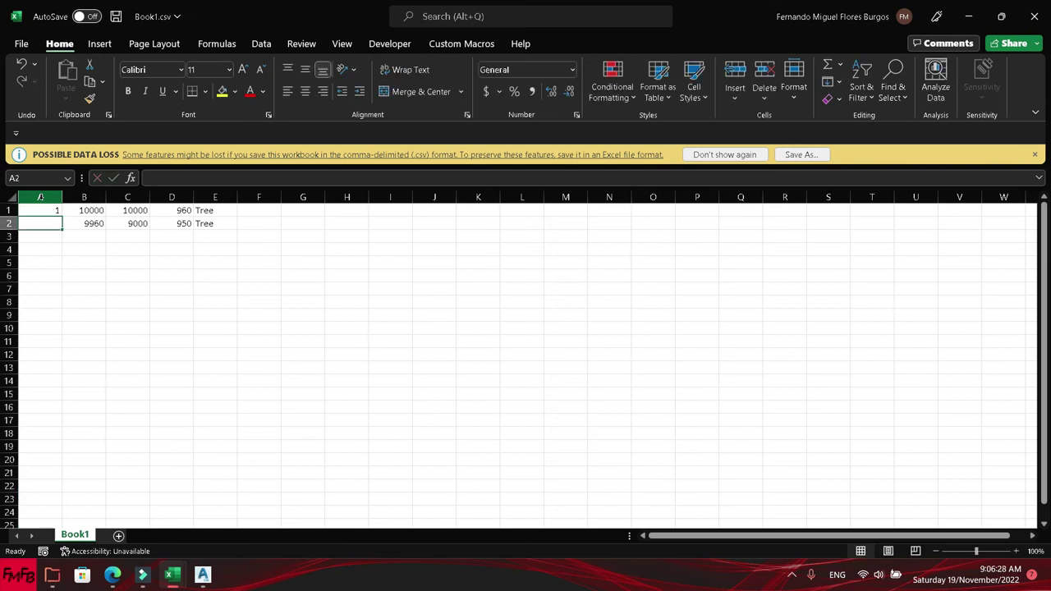
text(2)
key(Return)
key(ctrl+s)
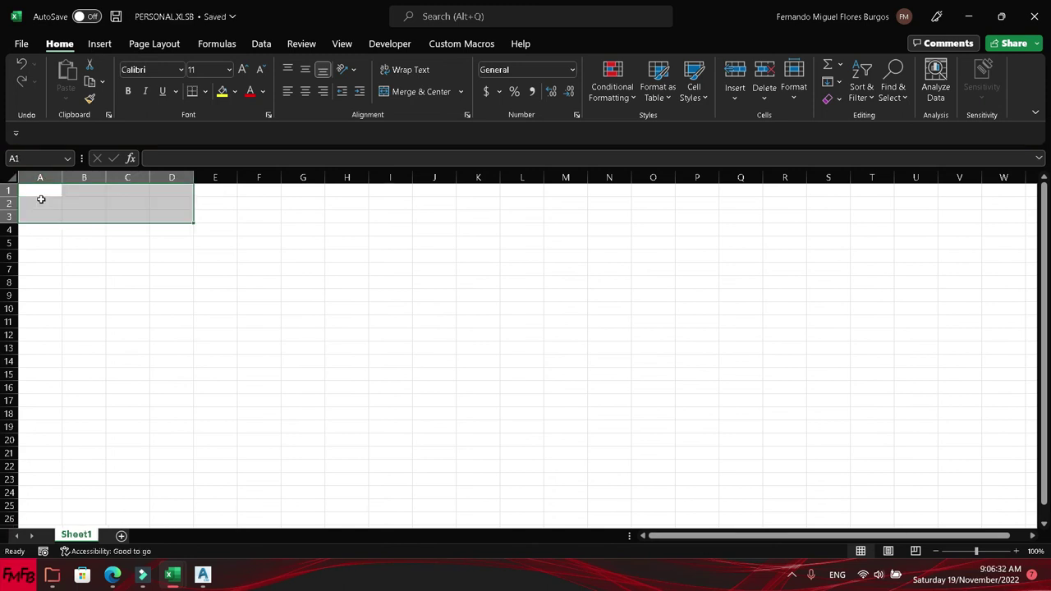
key(alt+Tab)
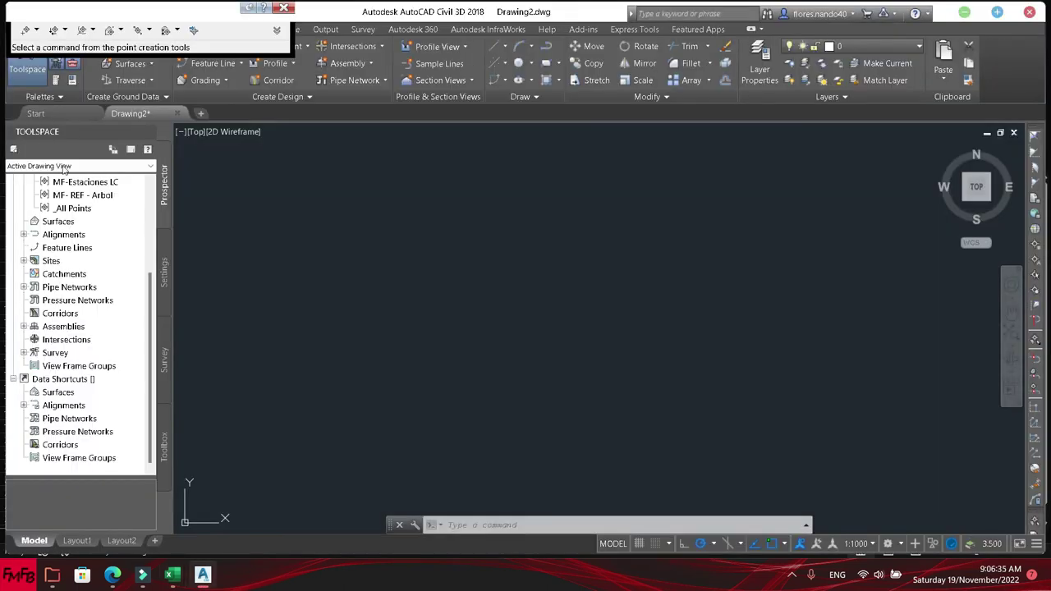
- Import the two points from Book1.csv using the PENZD (comma delimited) format
click(194, 30)
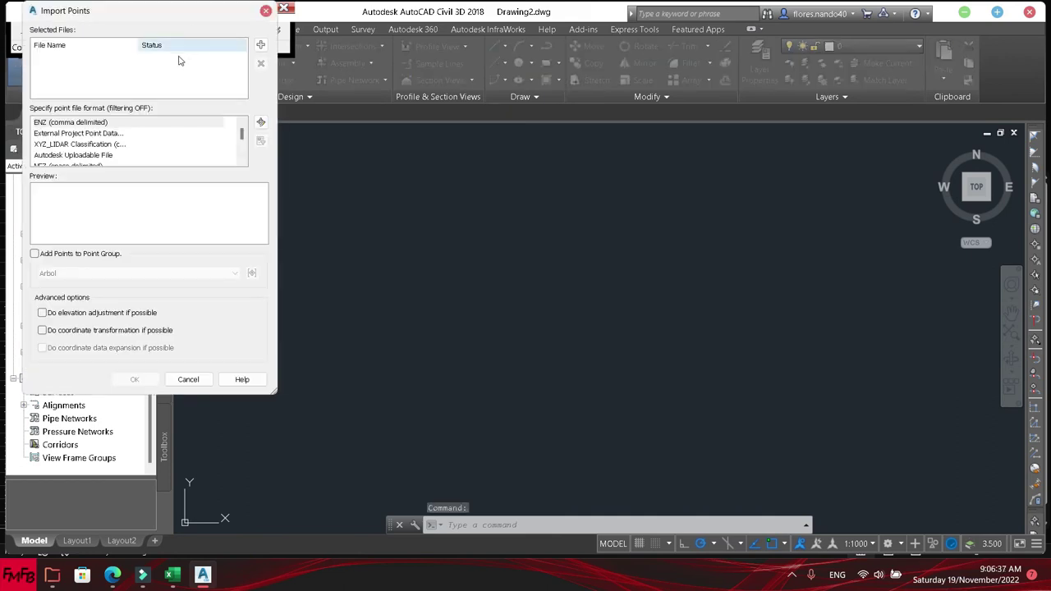
scroll(127, 138, down, 1)
click(114, 144)
click(261, 46)
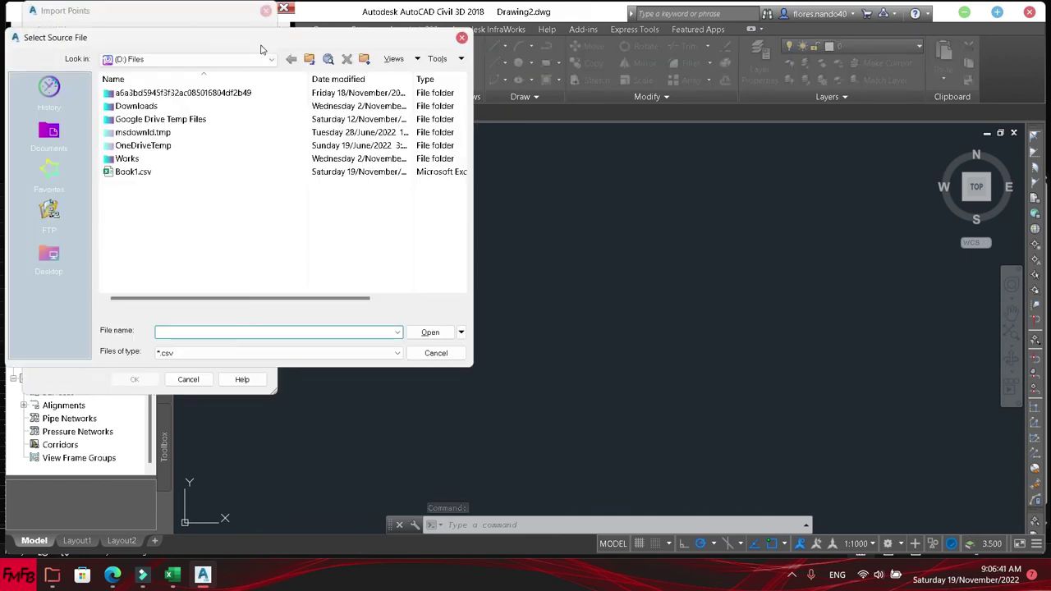
double_click(141, 172)
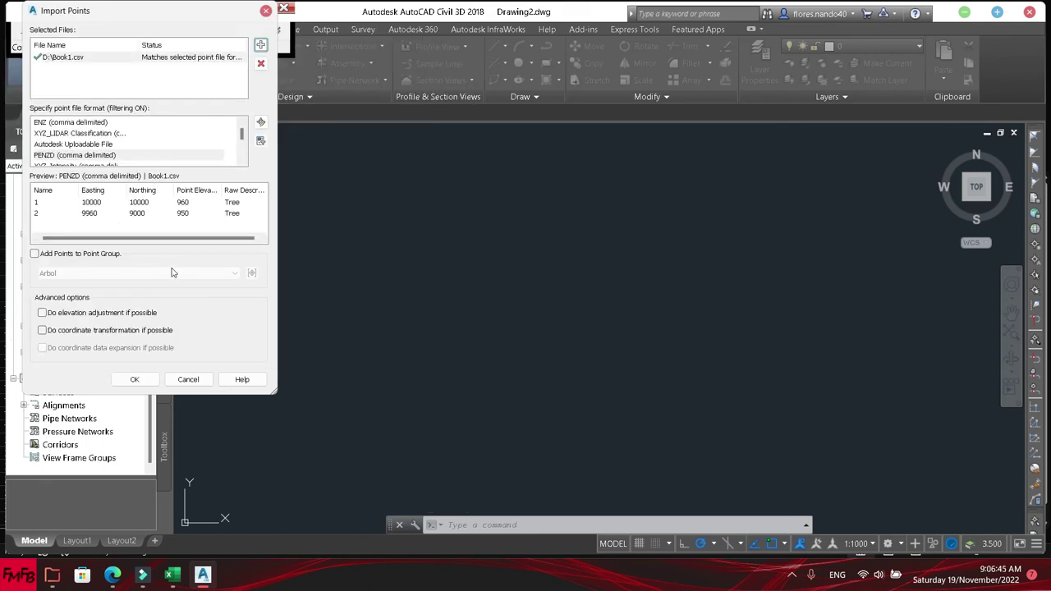
click(135, 380)
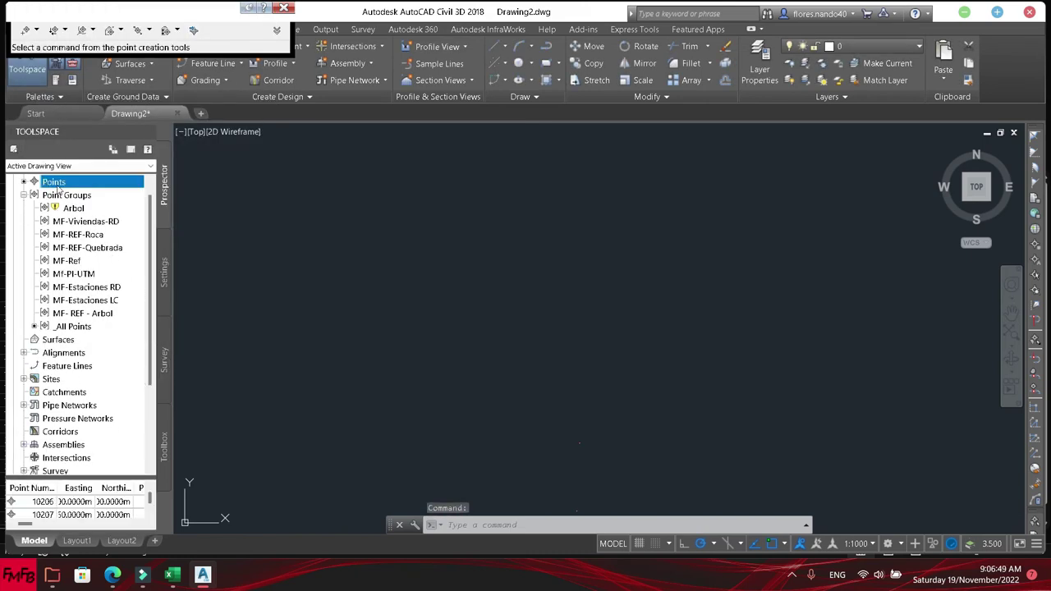
- Update the point groups so they include the newly imported points
right_click(59, 187)
click(64, 194)
right_click(66, 197)
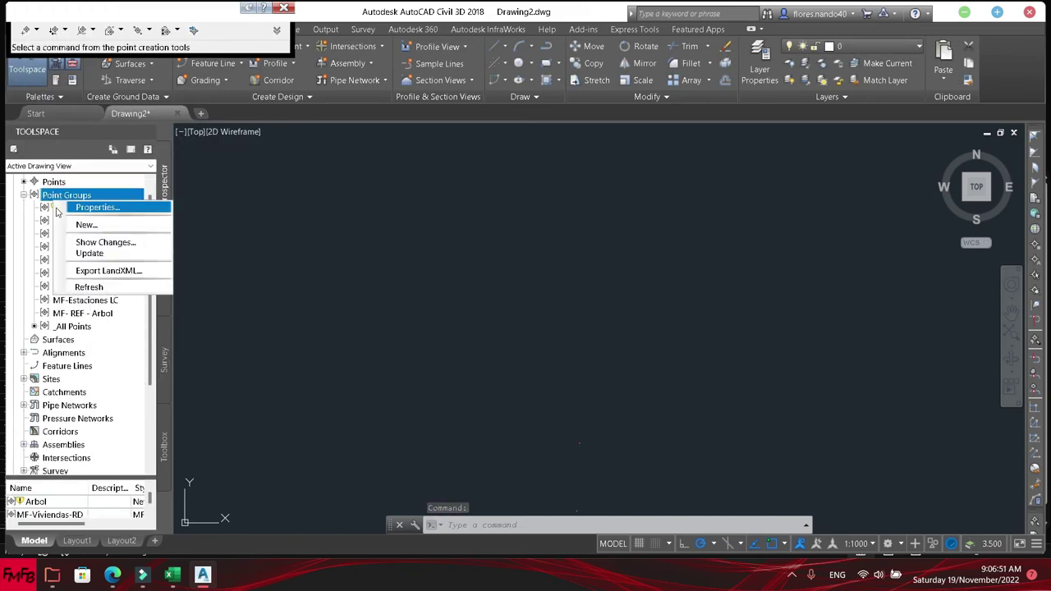
click(90, 255)
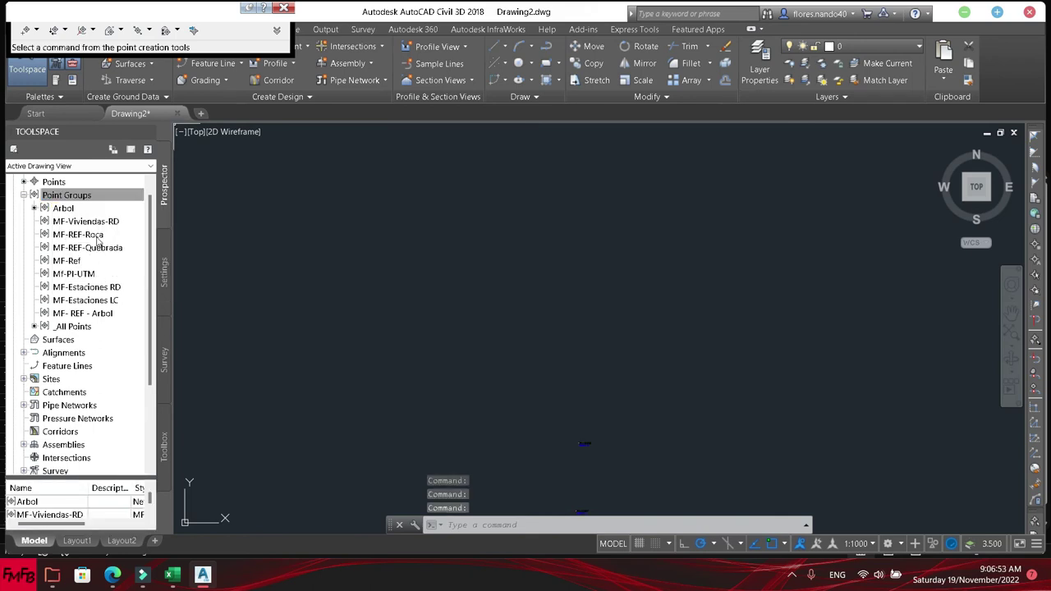
- Select the _All Points group and zoom in to point PI-10206 at elevation 960.00
right_click(82, 326)
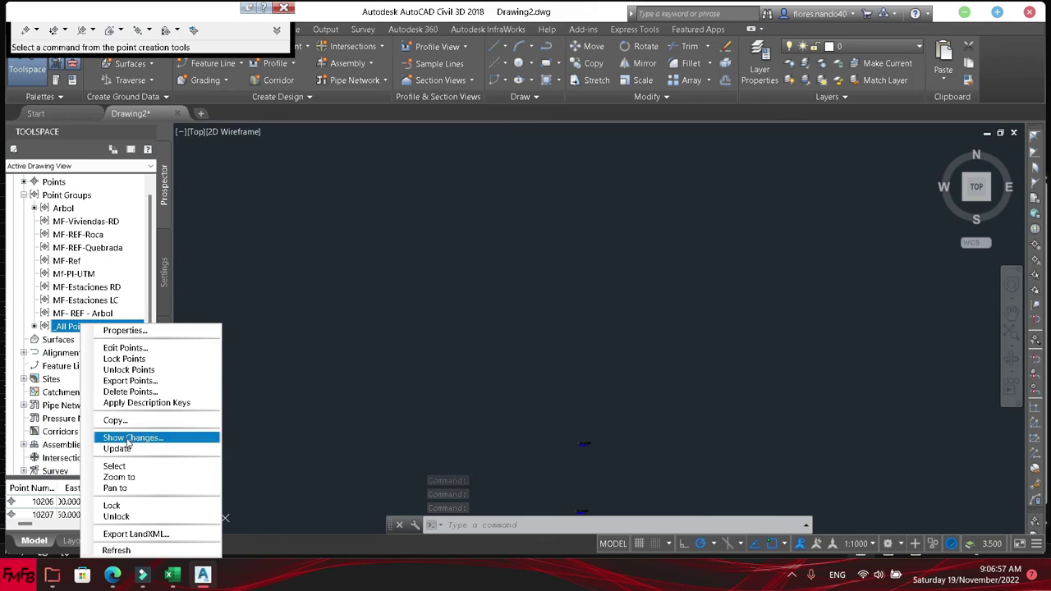
click(131, 467)
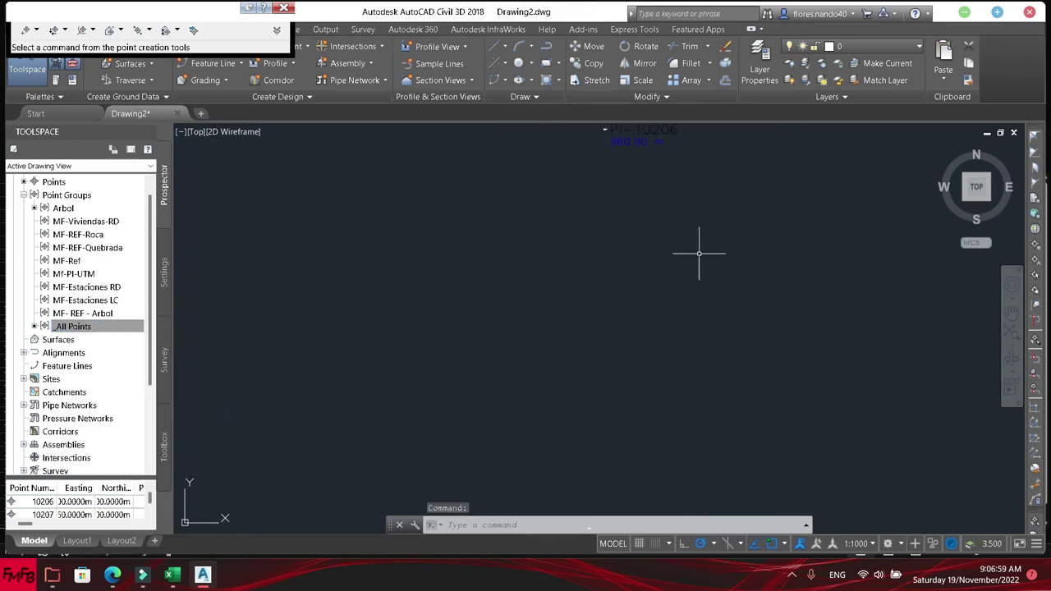
scroll(614, 234, up, 2)
scroll(613, 235, up, 5)
scroll(613, 235, up, 2)
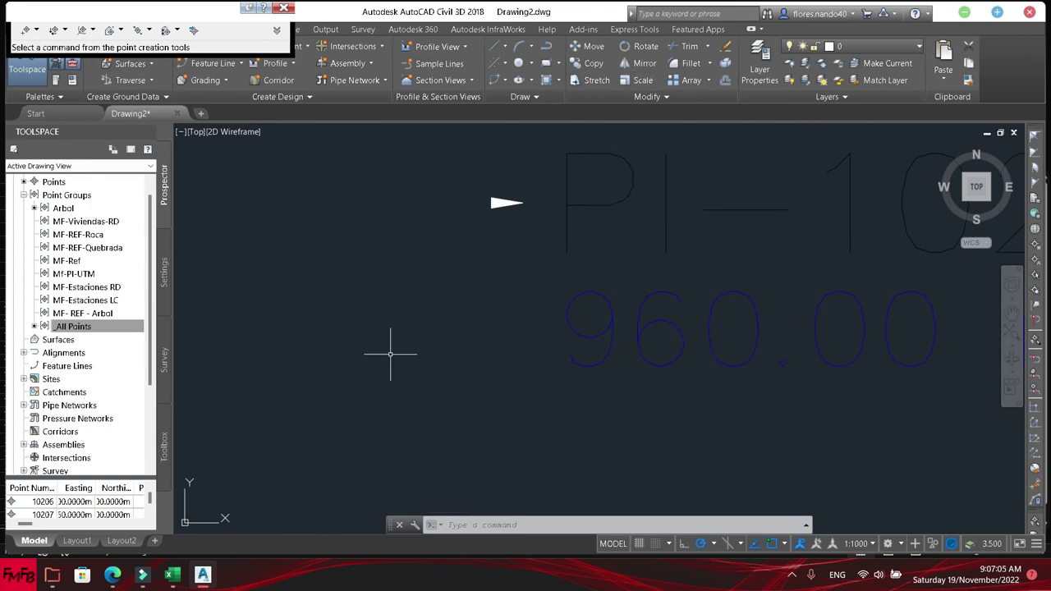
click(97, 330)
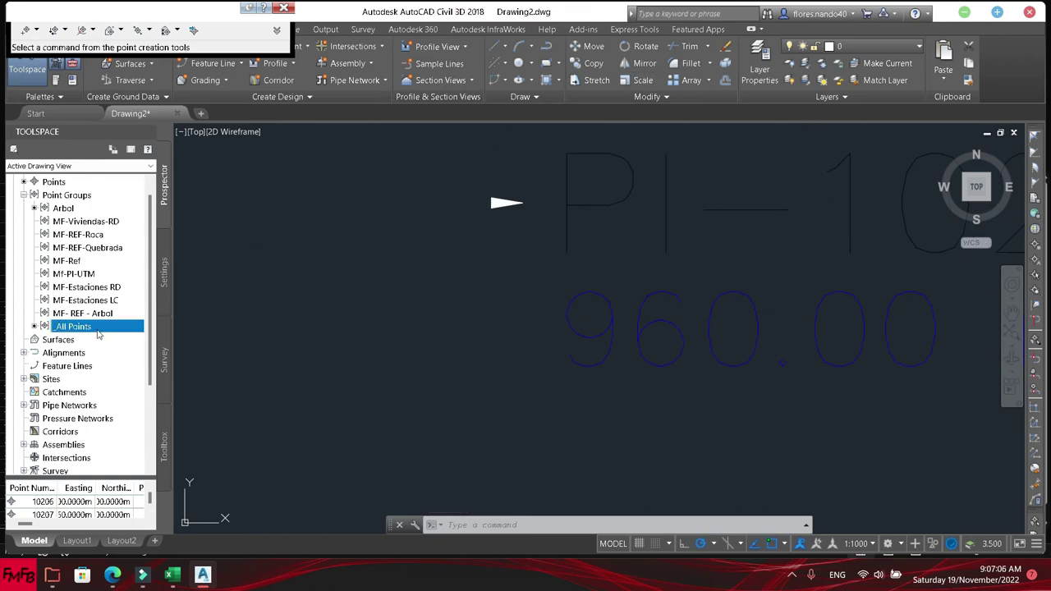
right_click(66, 211)
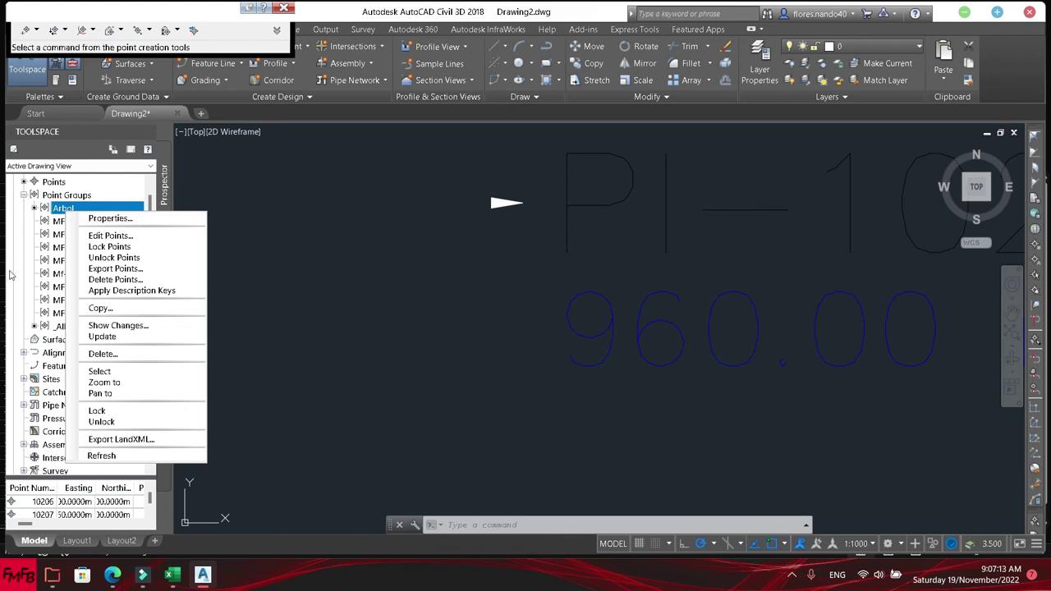
- From the Arbol group's properties, create a new point style named Arbol
click(111, 218)
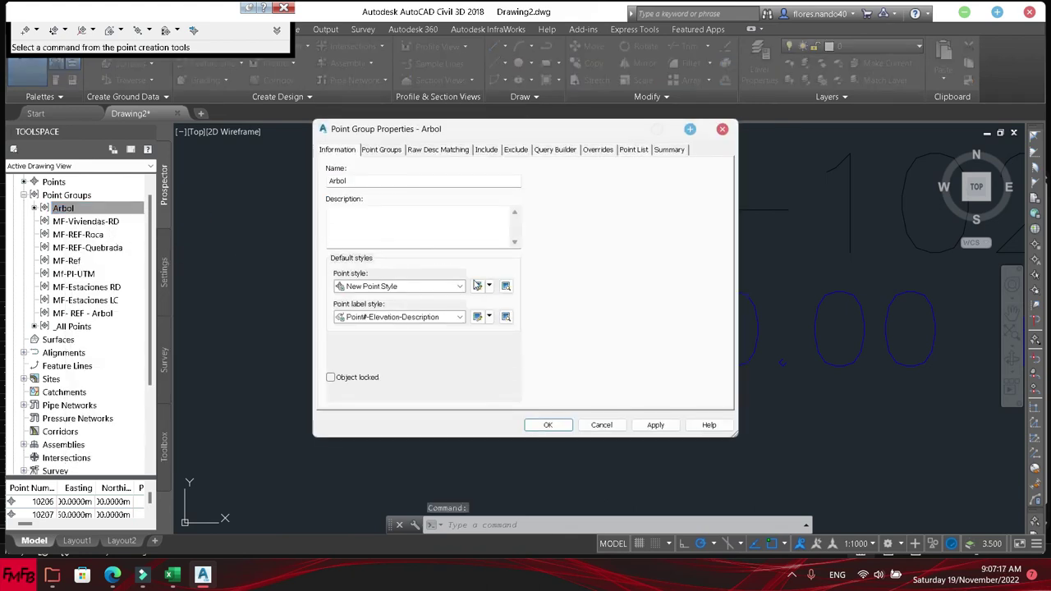
click(460, 287)
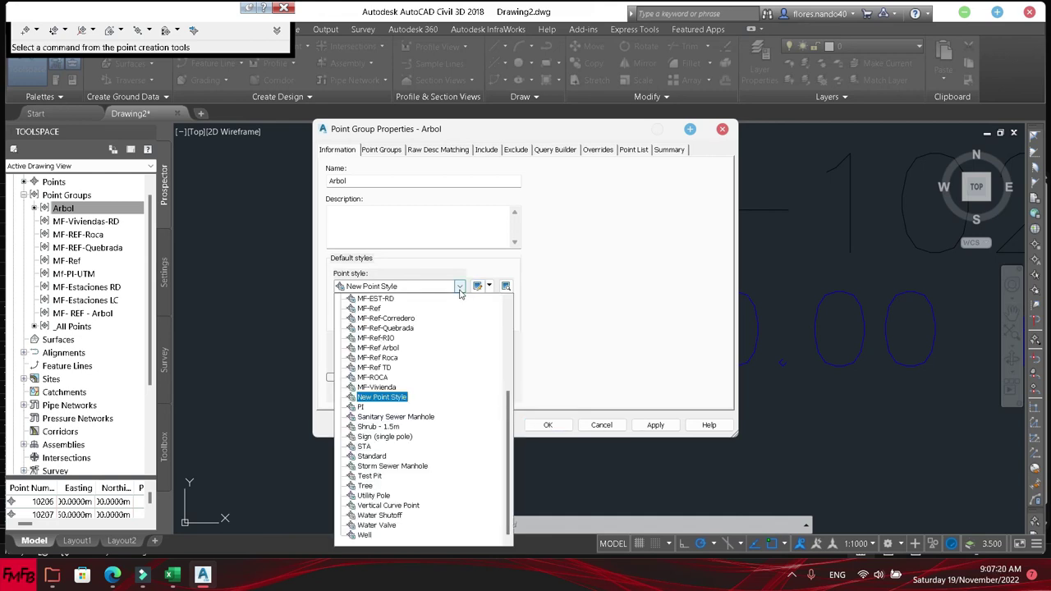
click(477, 283)
click(490, 285)
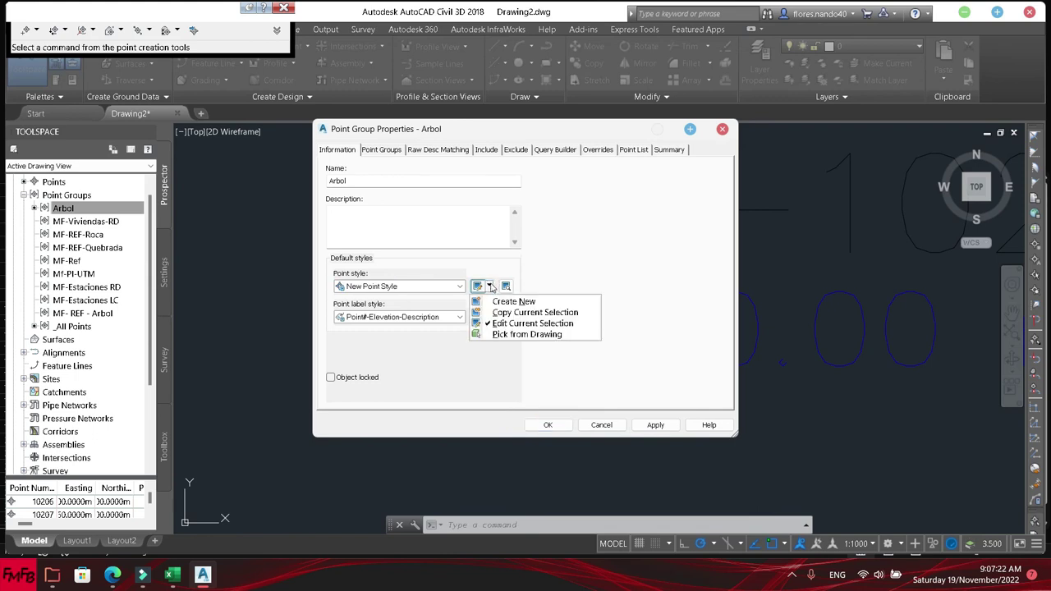
click(499, 323)
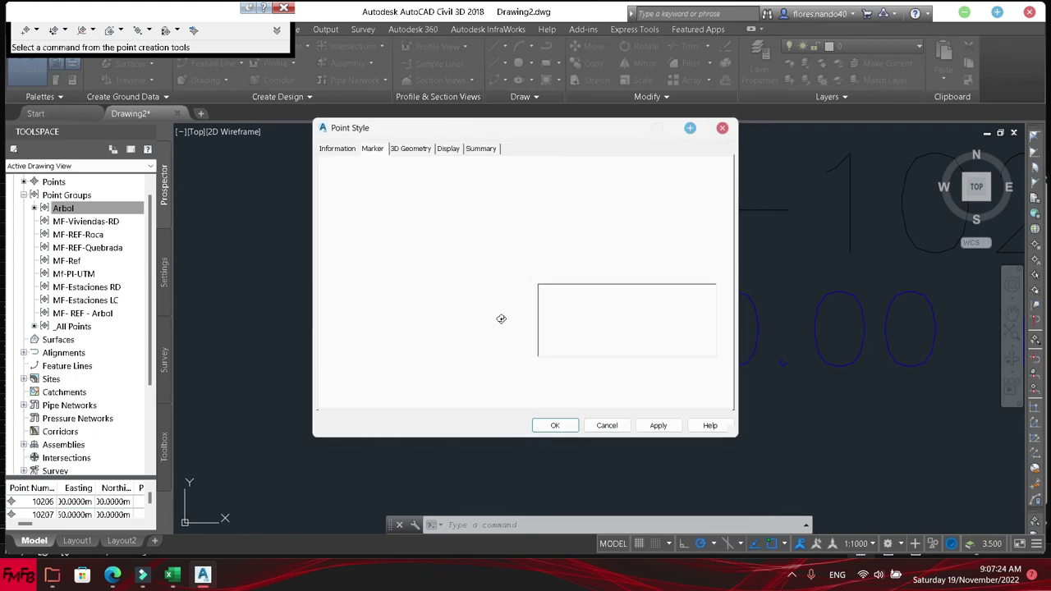
click(338, 148)
drag(387, 181, 2, 246)
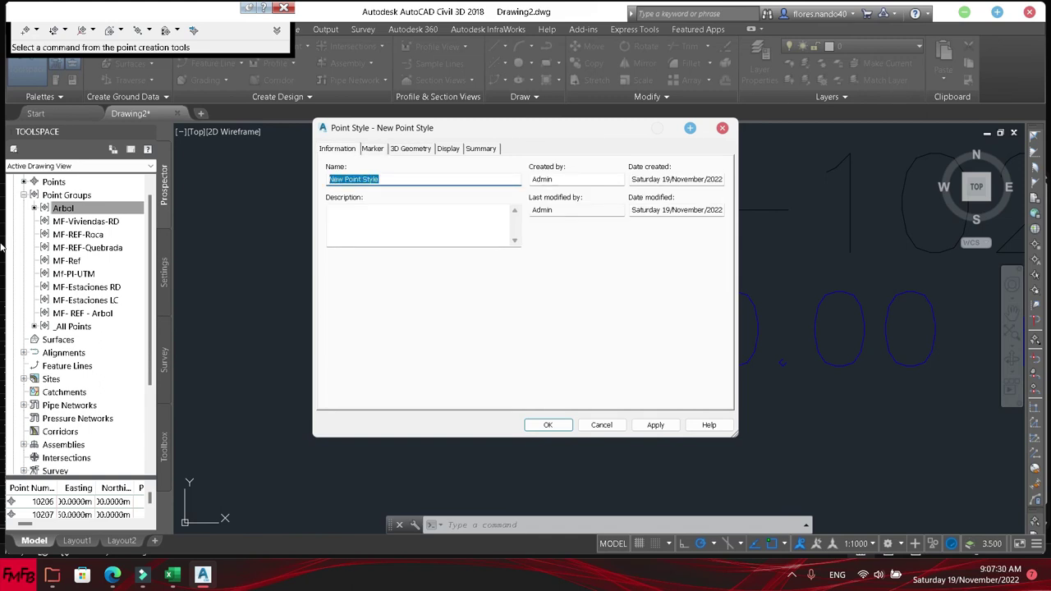
text(Arbol)
- Give the Arbol style a Tree-Evergreen block marker and confirm both dialogs
click(371, 149)
mouse_move(356, 351)
drag(360, 350, 409, 363)
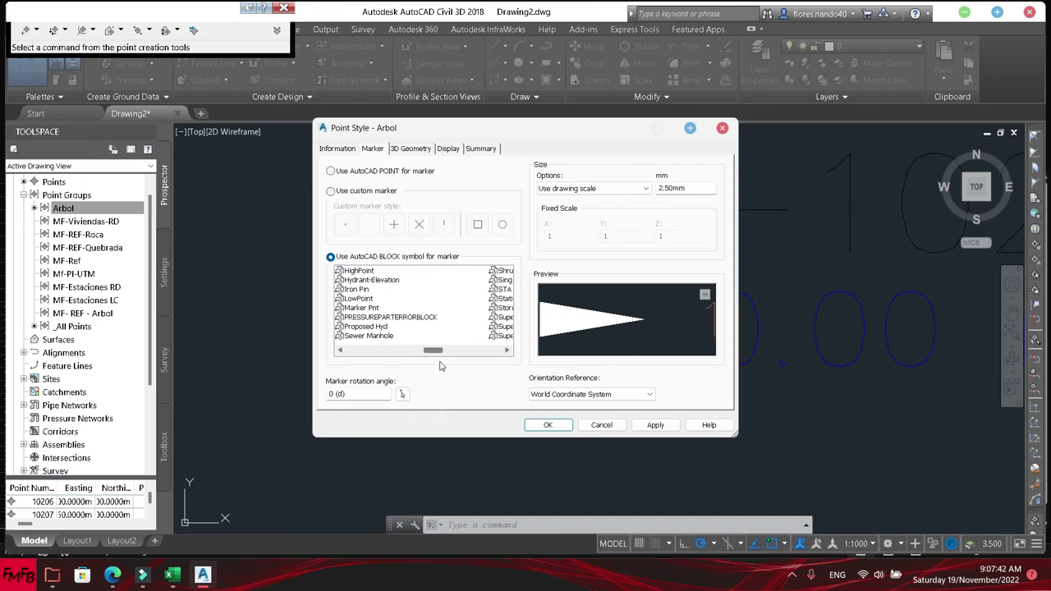
drag(410, 363, 478, 371)
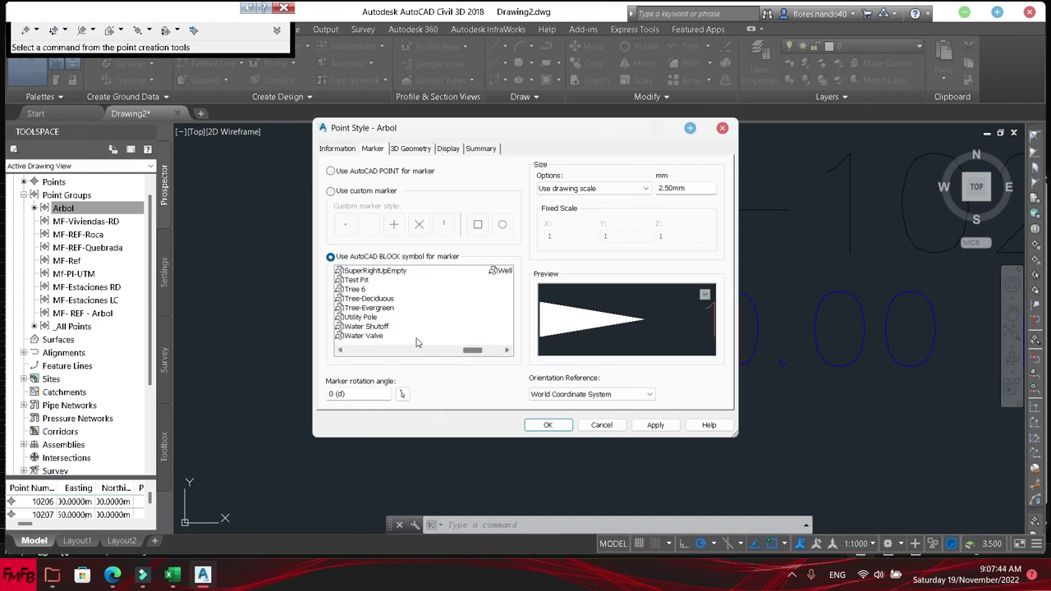
click(355, 289)
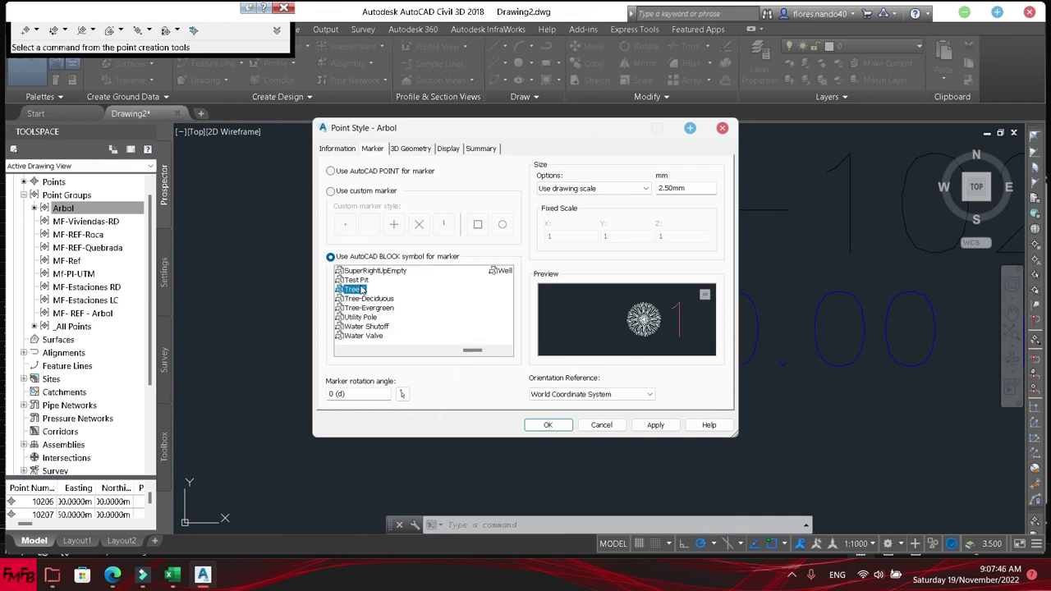
click(360, 300)
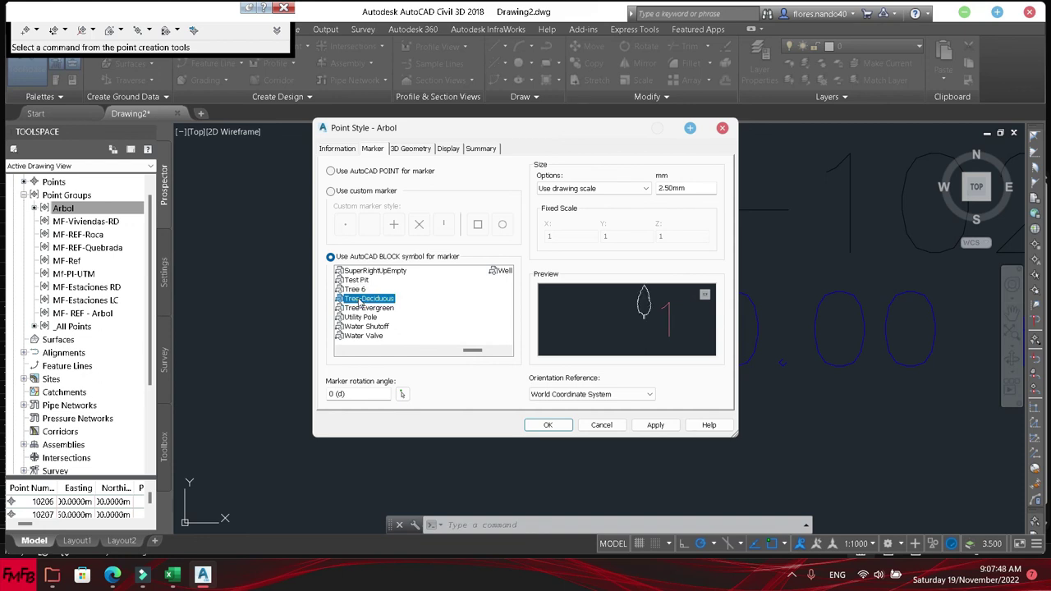
click(358, 317)
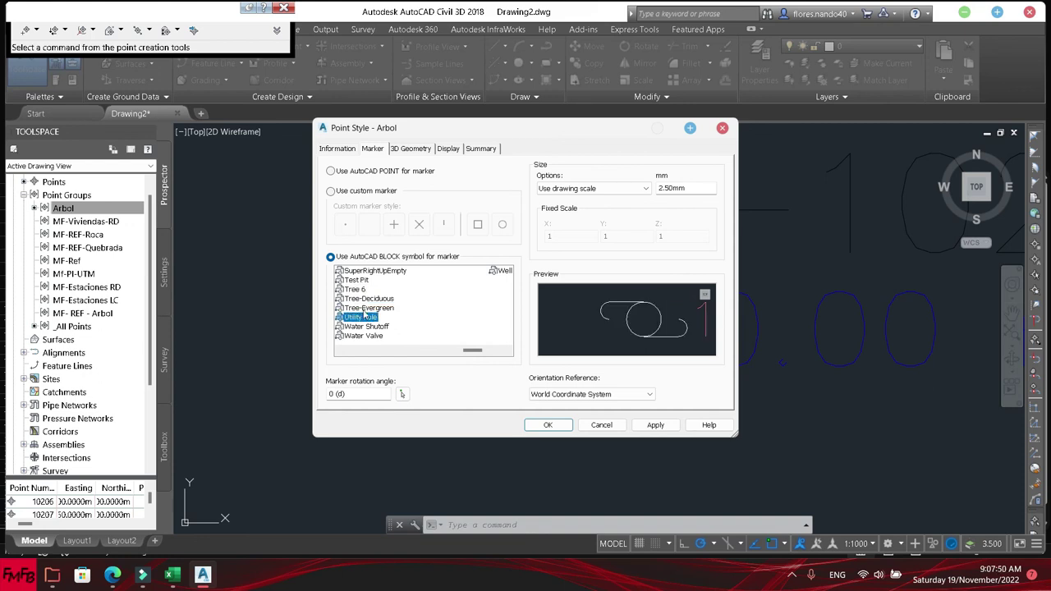
key(Up)
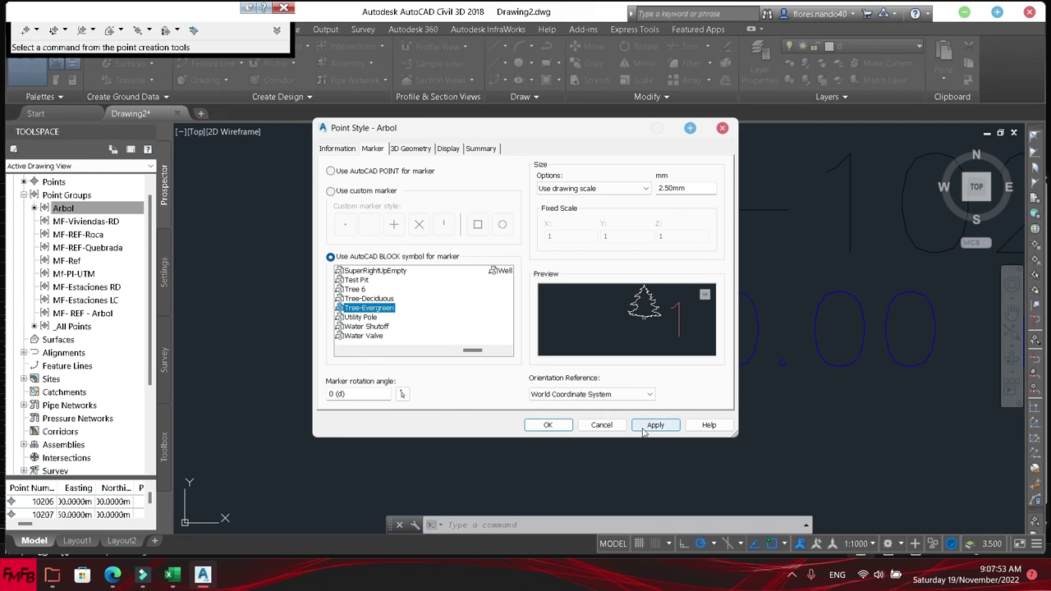
click(655, 424)
click(564, 424)
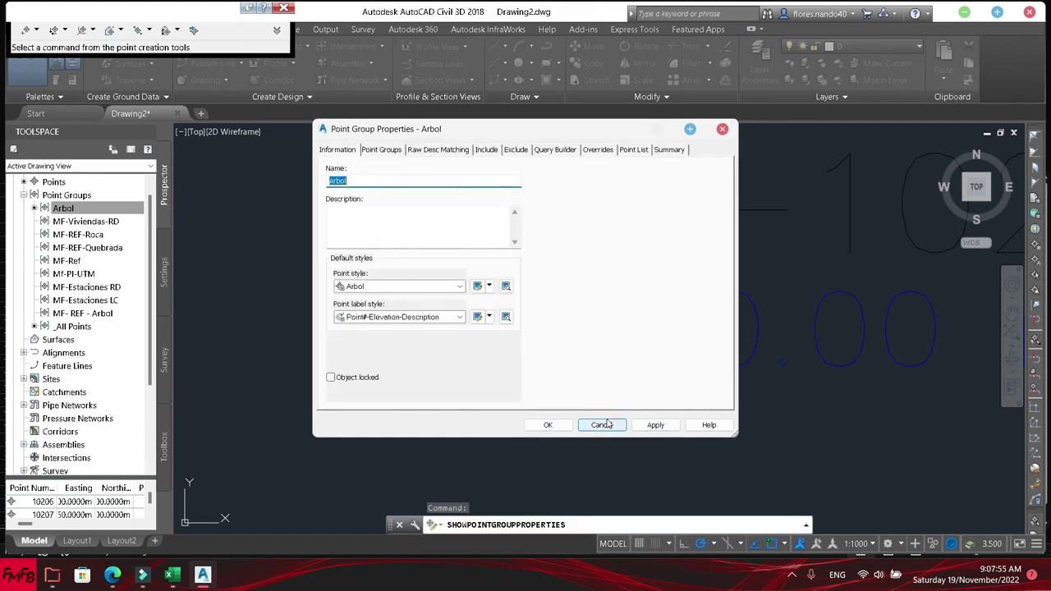
click(540, 424)
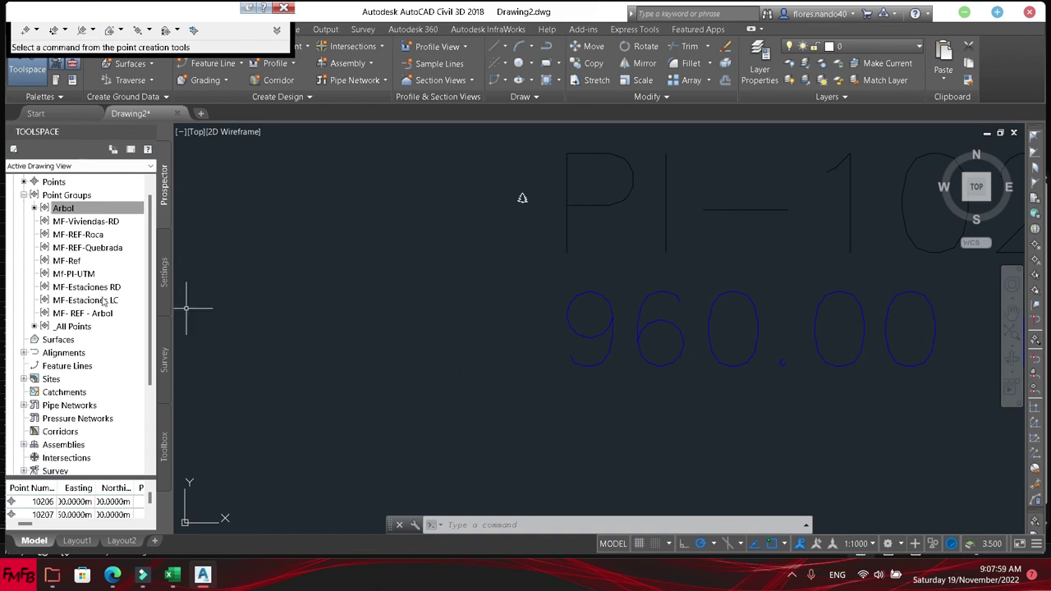
- Change the Arbol point style's marker Size so the evergreen tree is clearly visible
click(72, 211)
right_click(74, 211)
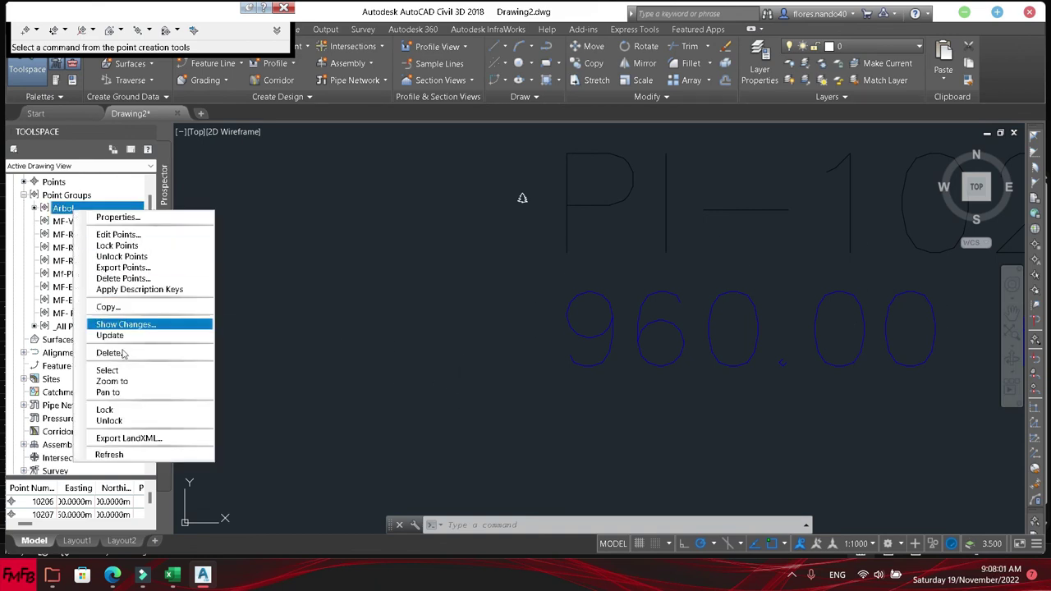
click(117, 217)
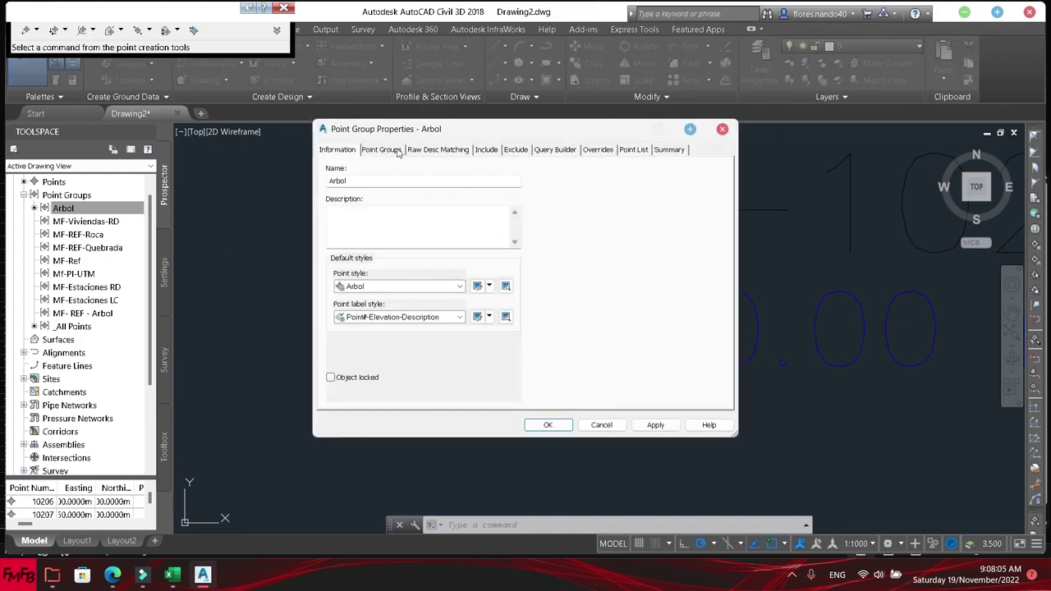
click(489, 285)
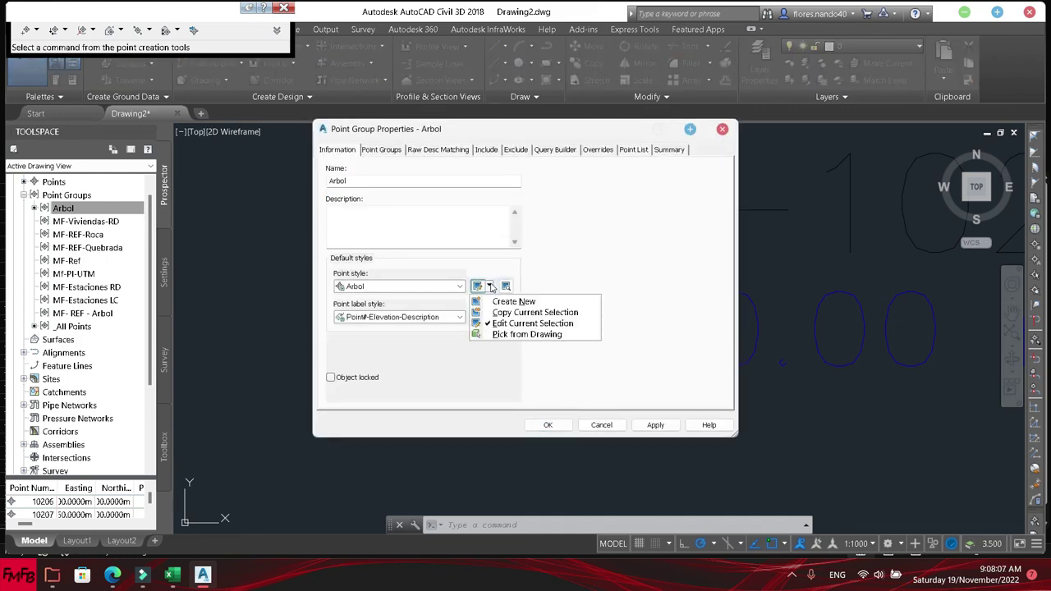
click(493, 324)
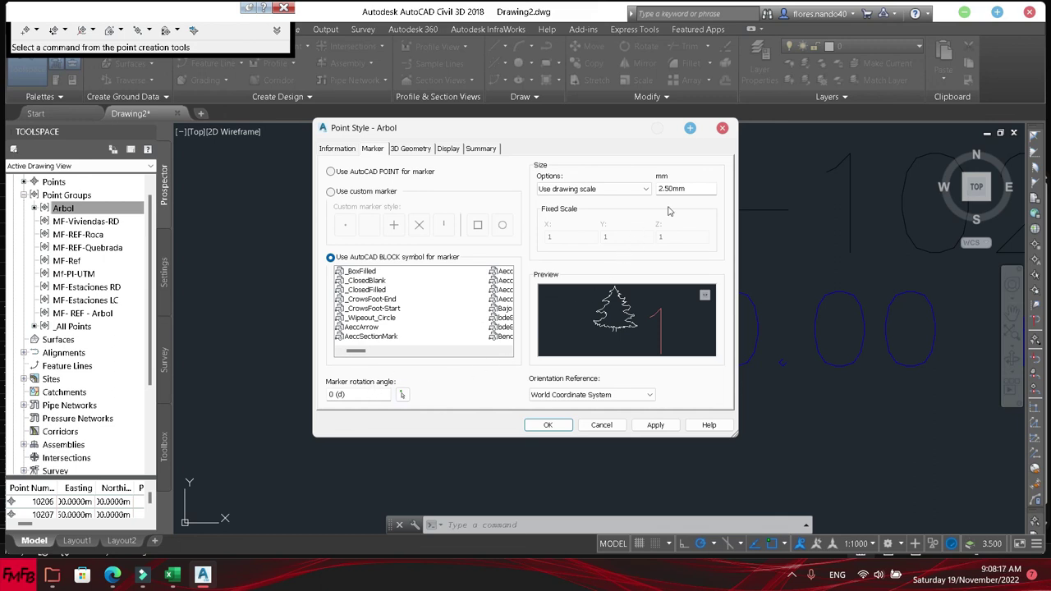
double_click(690, 189)
key(Return)
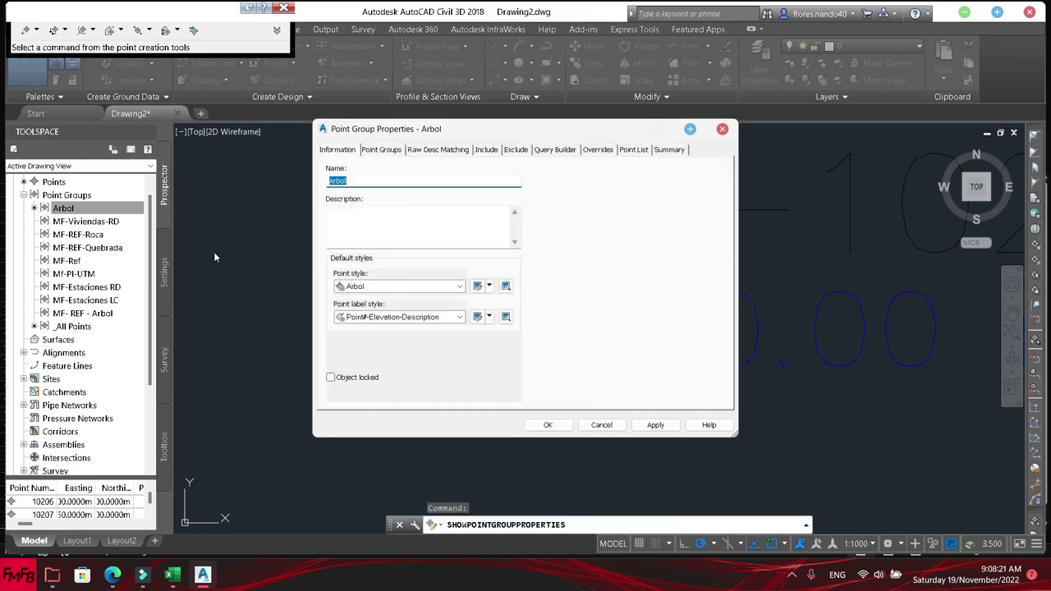
click(548, 424)
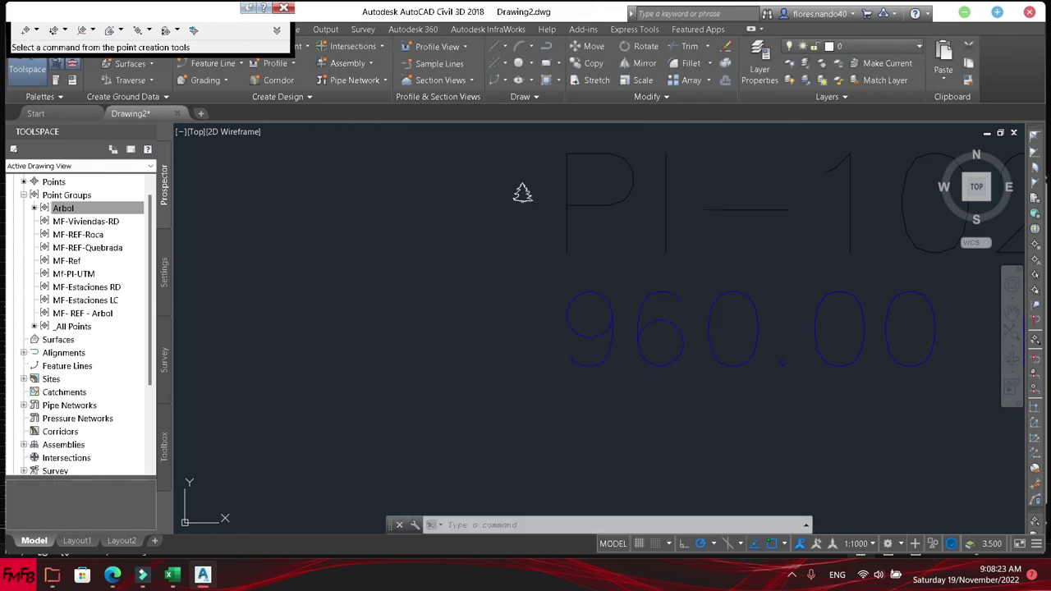
- Edit the Arbol point style's marker Size again, producing a larger stacked-slab block symbol
right_click(97, 211)
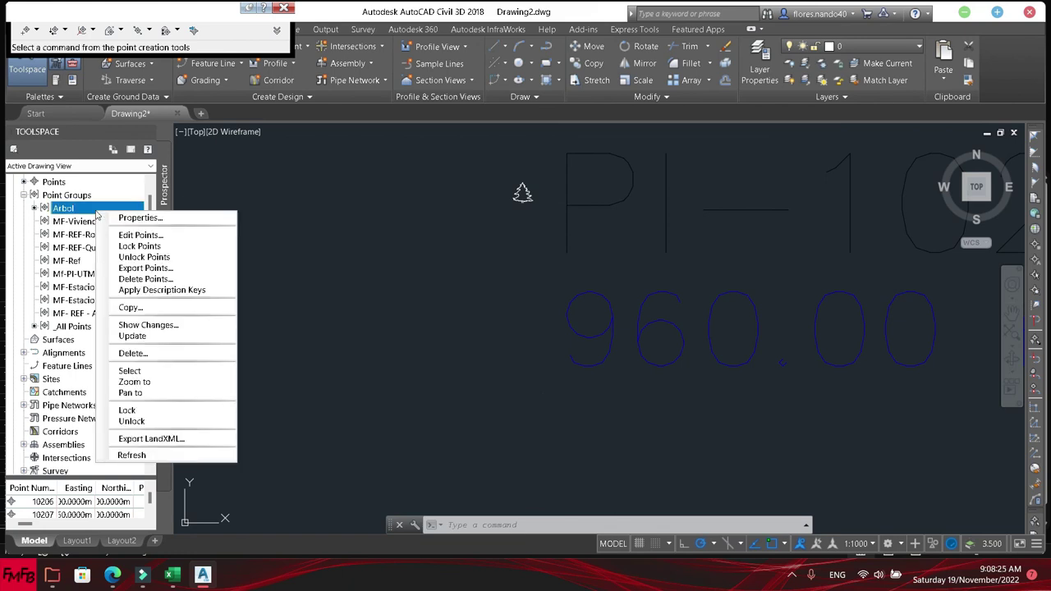
click(143, 218)
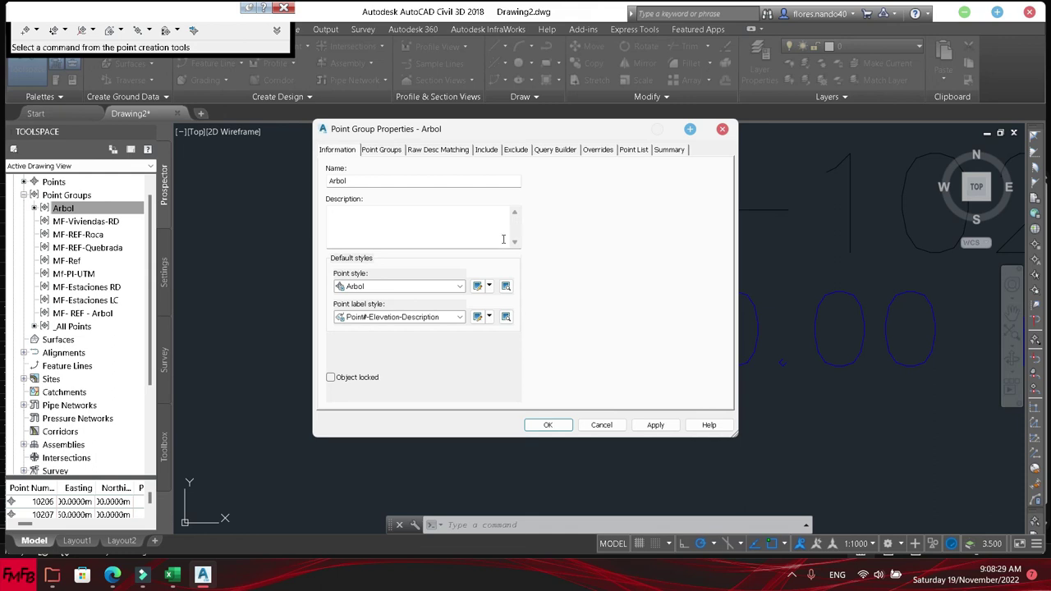
click(489, 286)
click(490, 286)
click(490, 285)
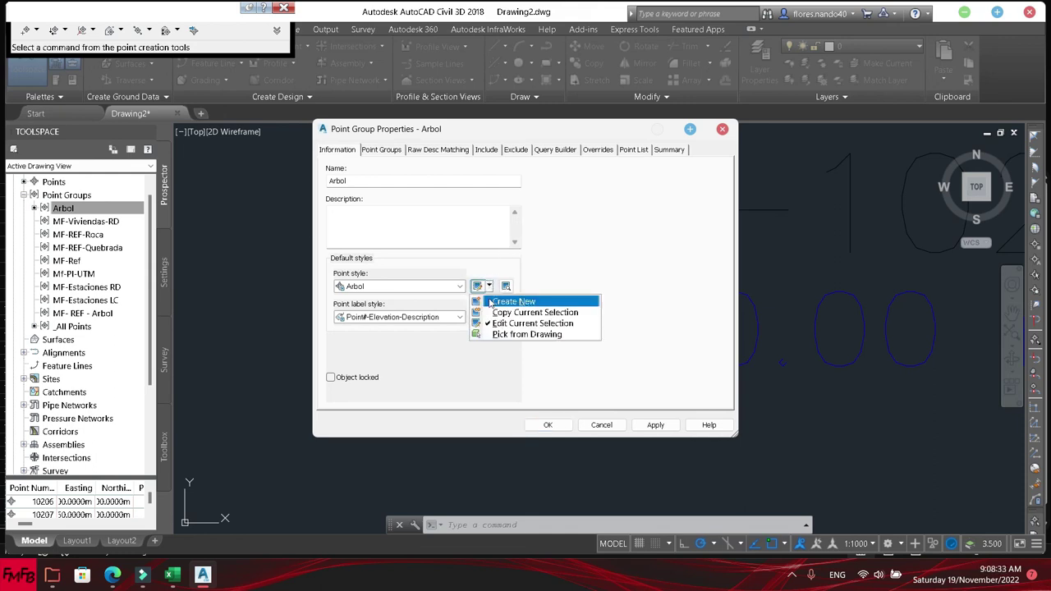
click(496, 323)
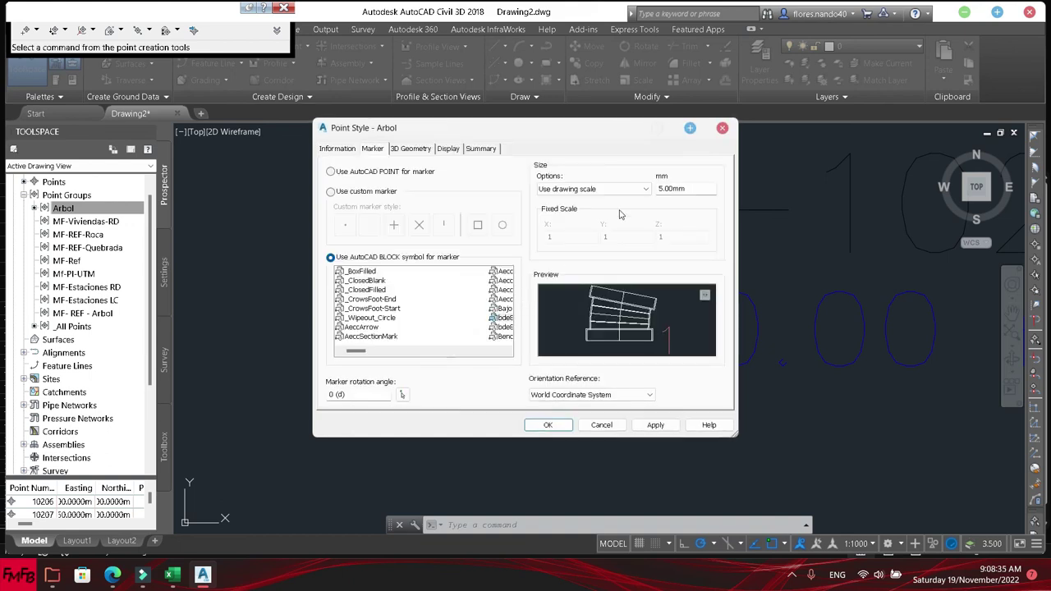
double_click(689, 190)
key(Return)
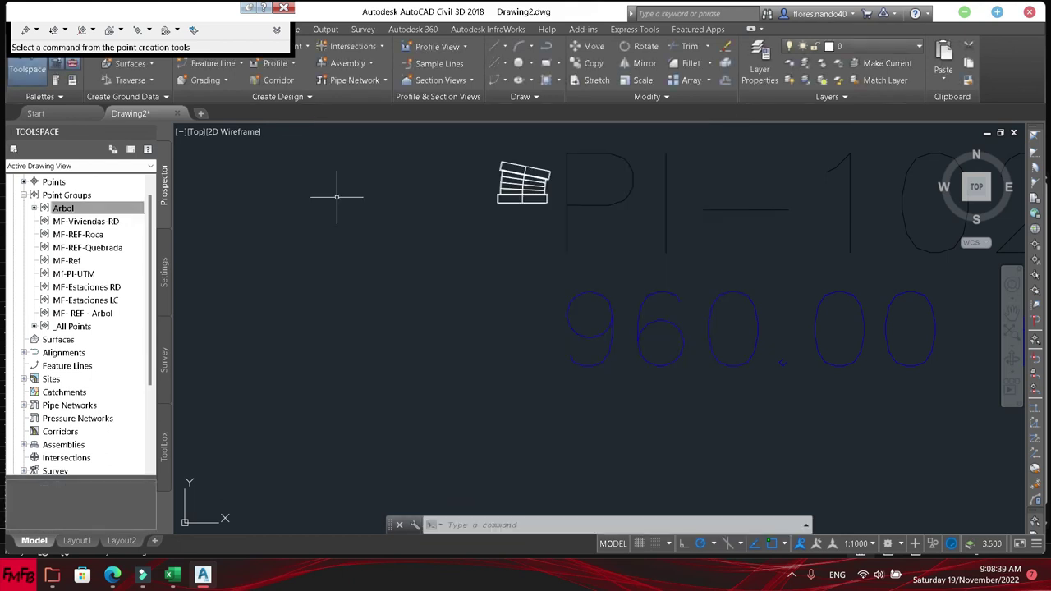
- Switch the Arbol point style's marker to the Tree-Deciduous block at 10.00mm
right_click(102, 210)
click(116, 220)
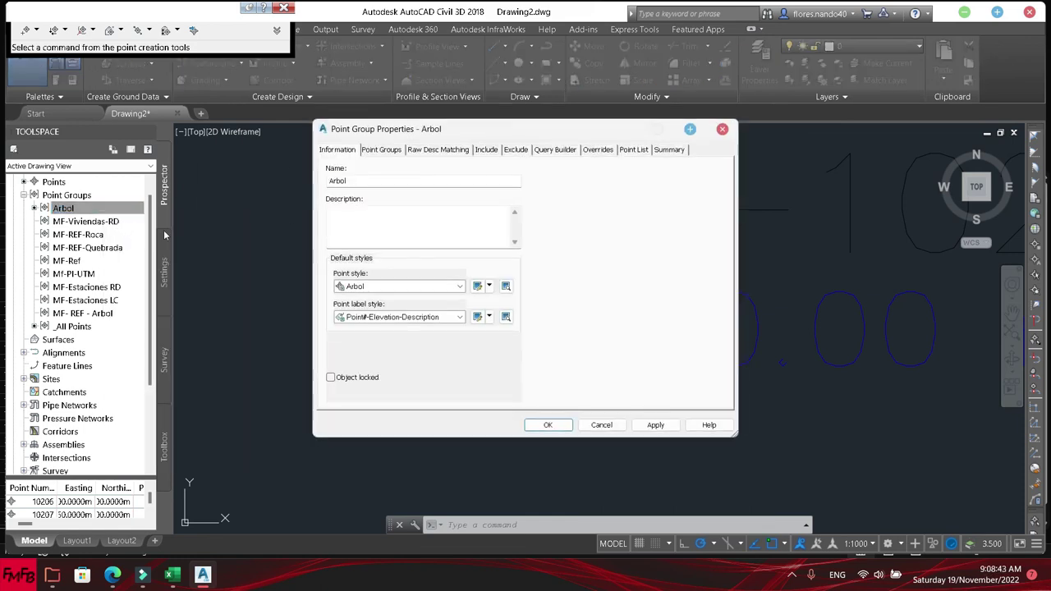
click(488, 286)
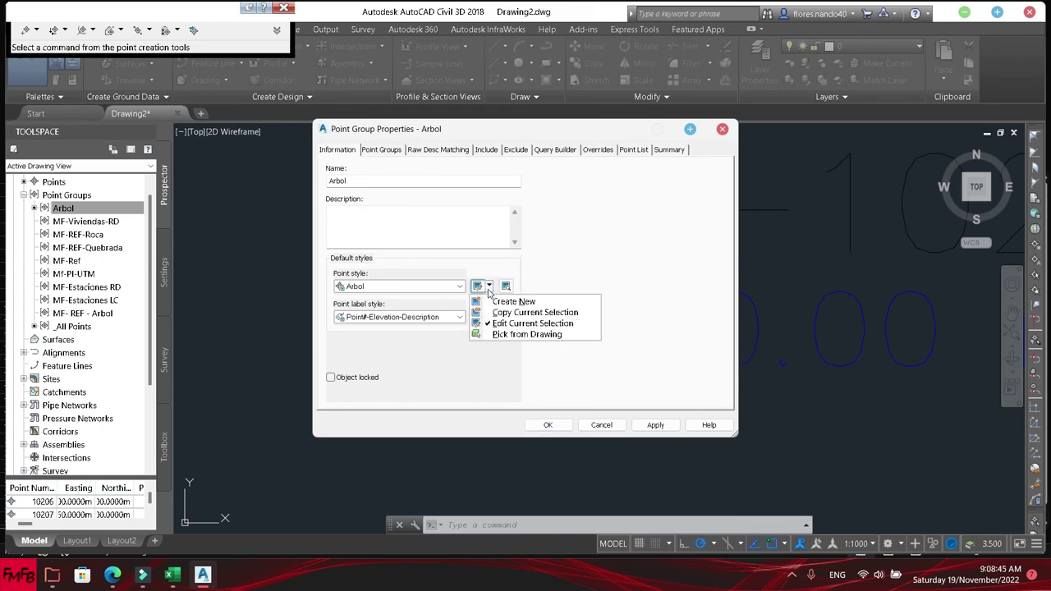
click(498, 324)
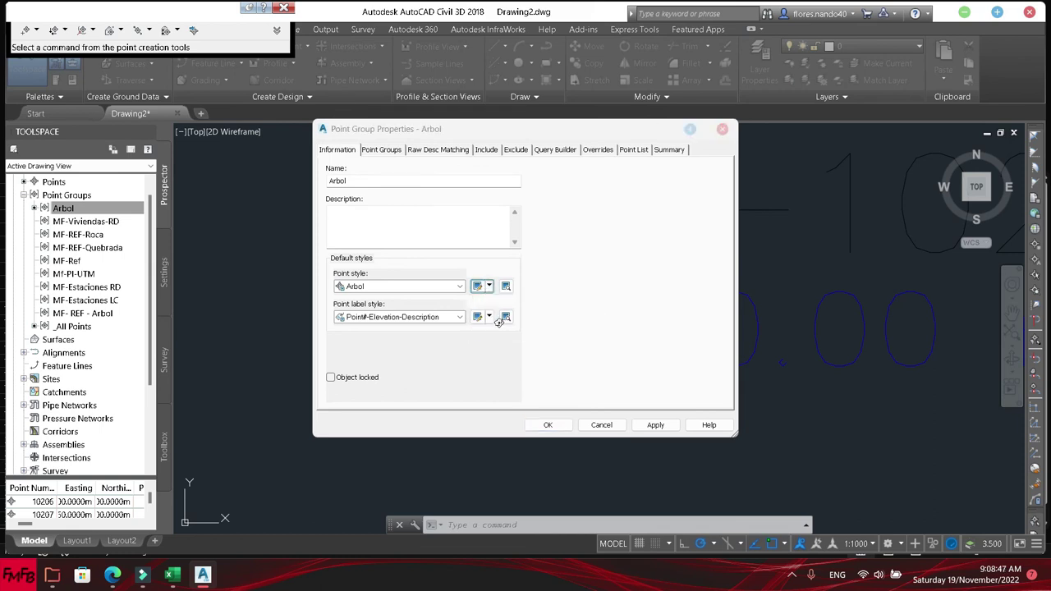
click(371, 319)
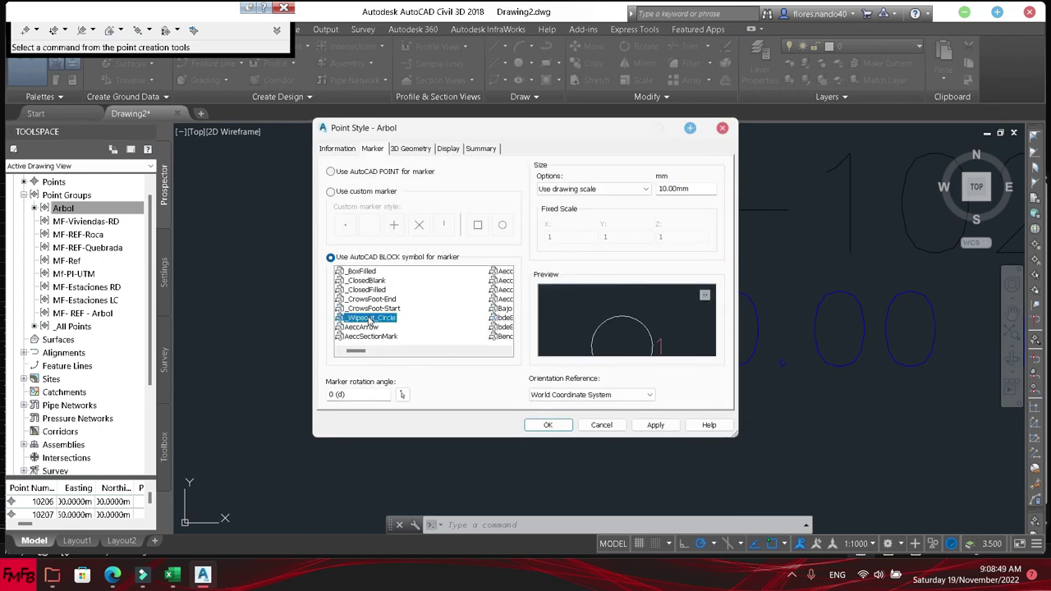
text(tree-d)
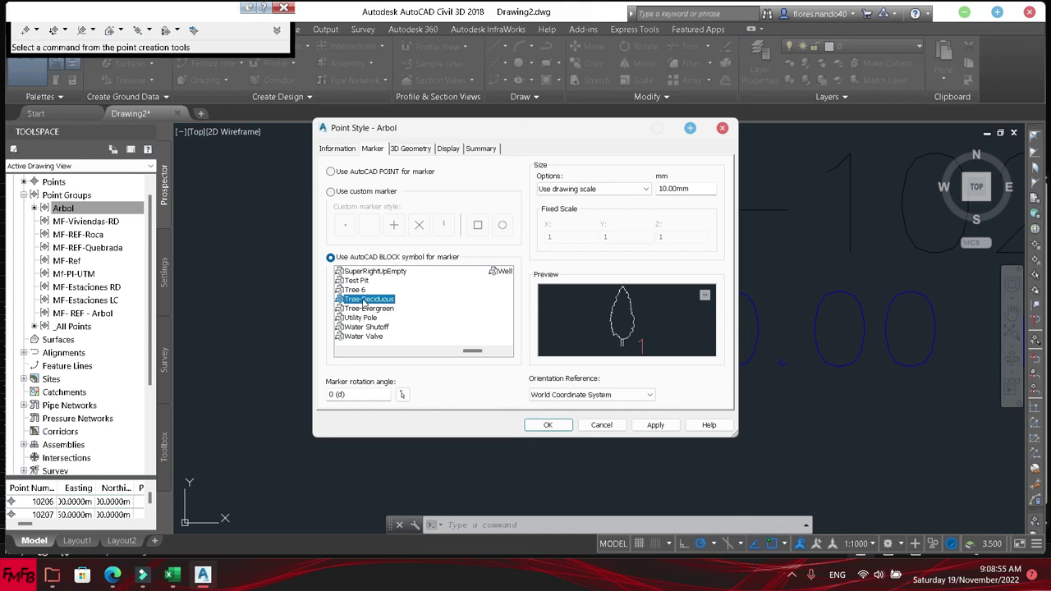
click(547, 424)
click(550, 425)
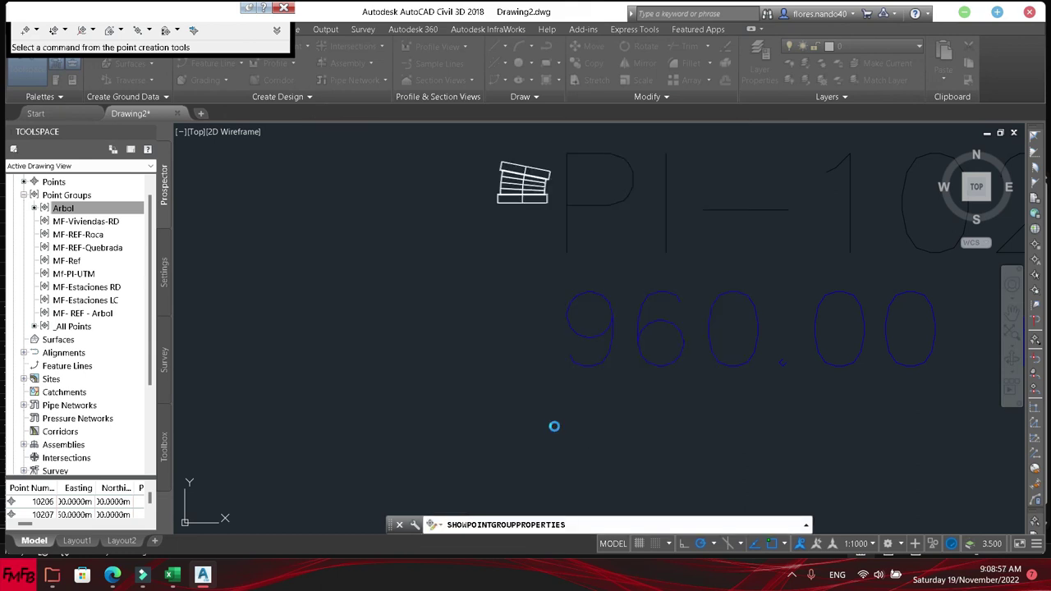